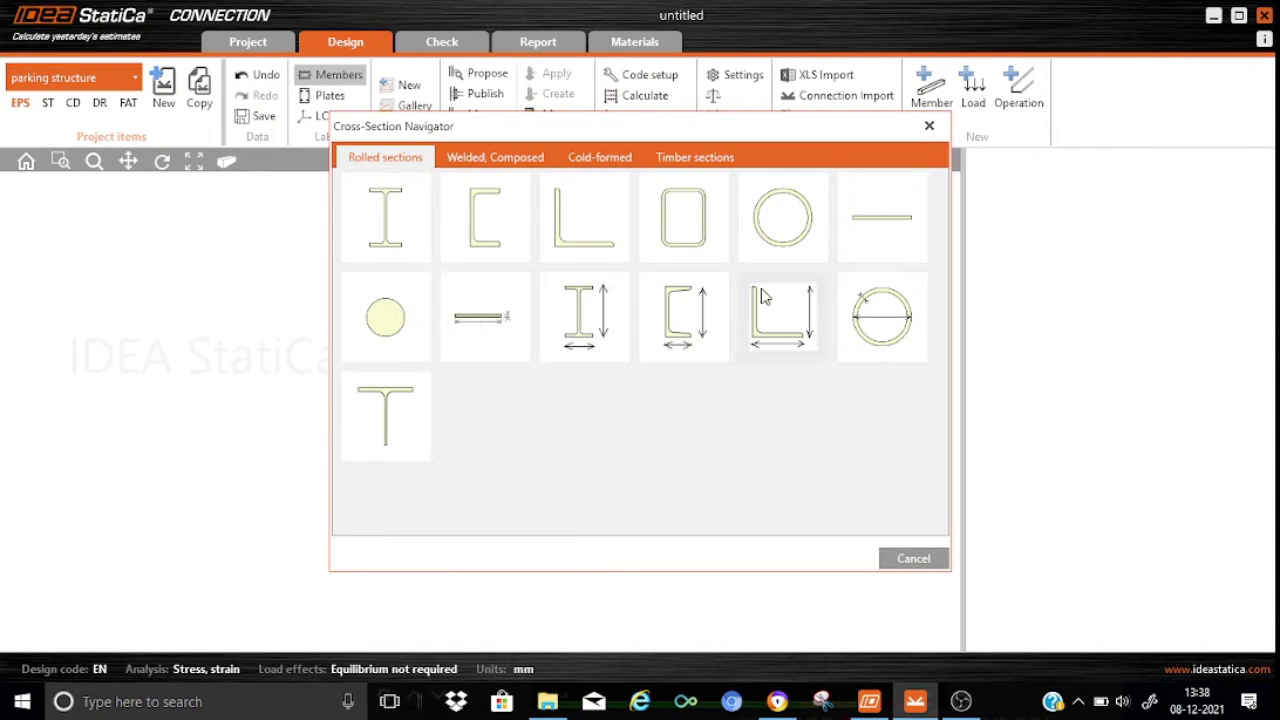
# Choose the circular hollow section (CHS) shape for the new member.
pyautogui.click(790, 230)
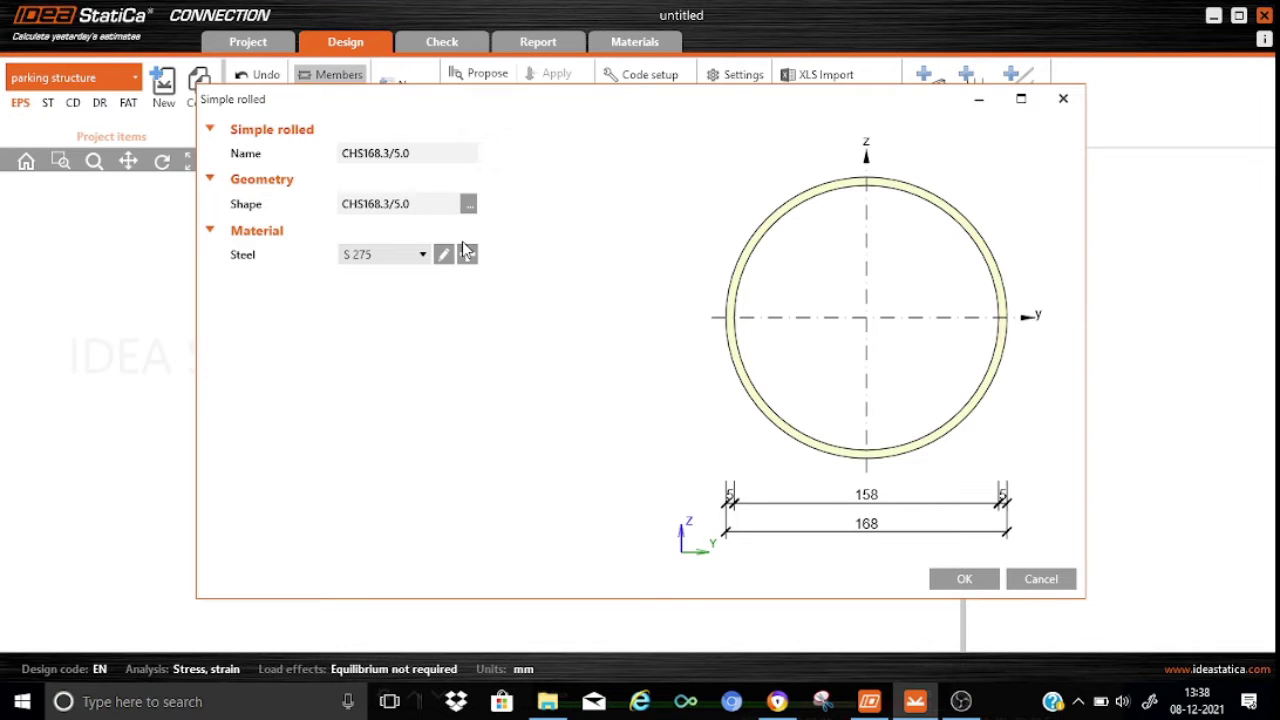
# Pick CHS244.5/12.5 from the CHS catalogue and apply it to bearing member M1.
pyautogui.click(468, 205)
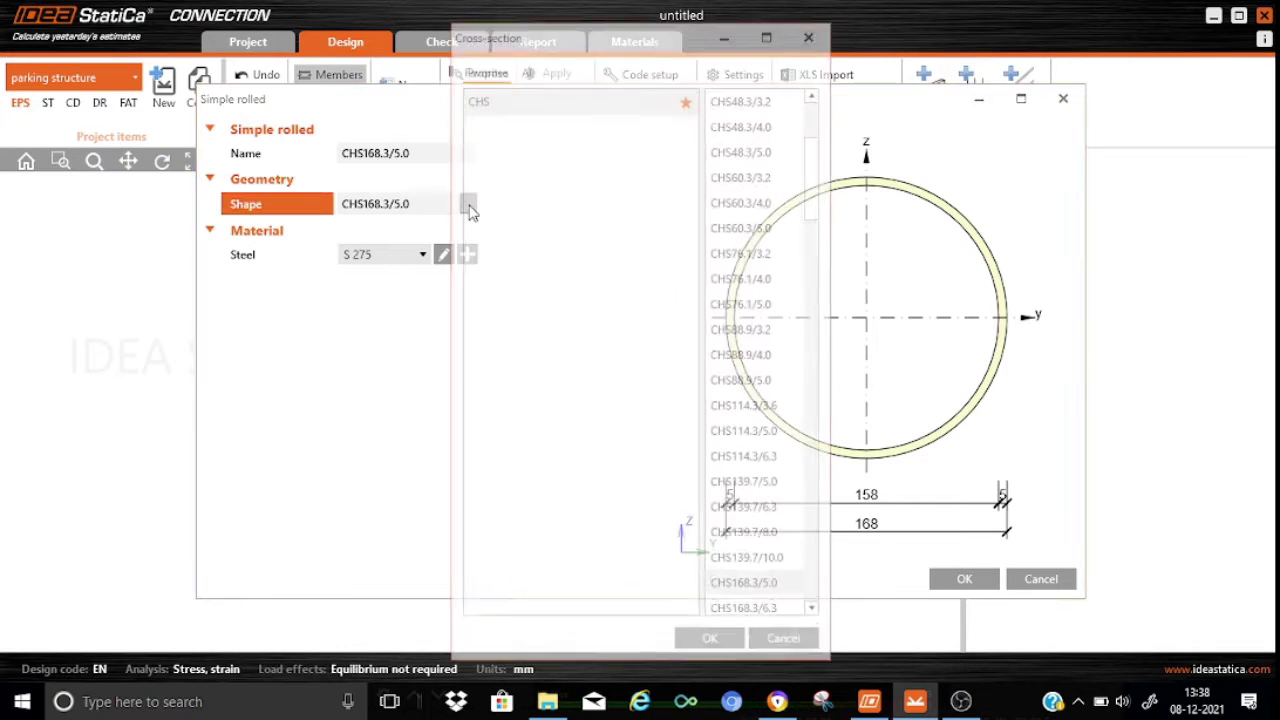
pyautogui.moveTo(813, 195); pyautogui.dragTo(820, 316)
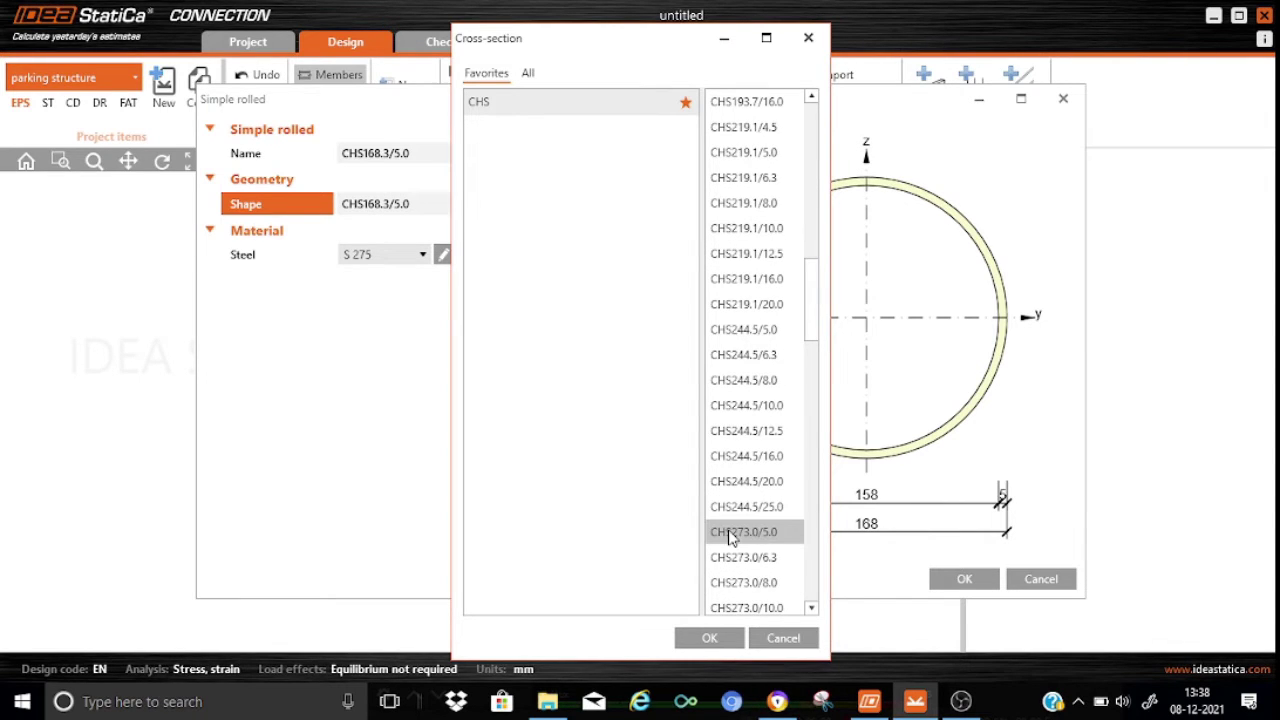
pyautogui.click(745, 438)
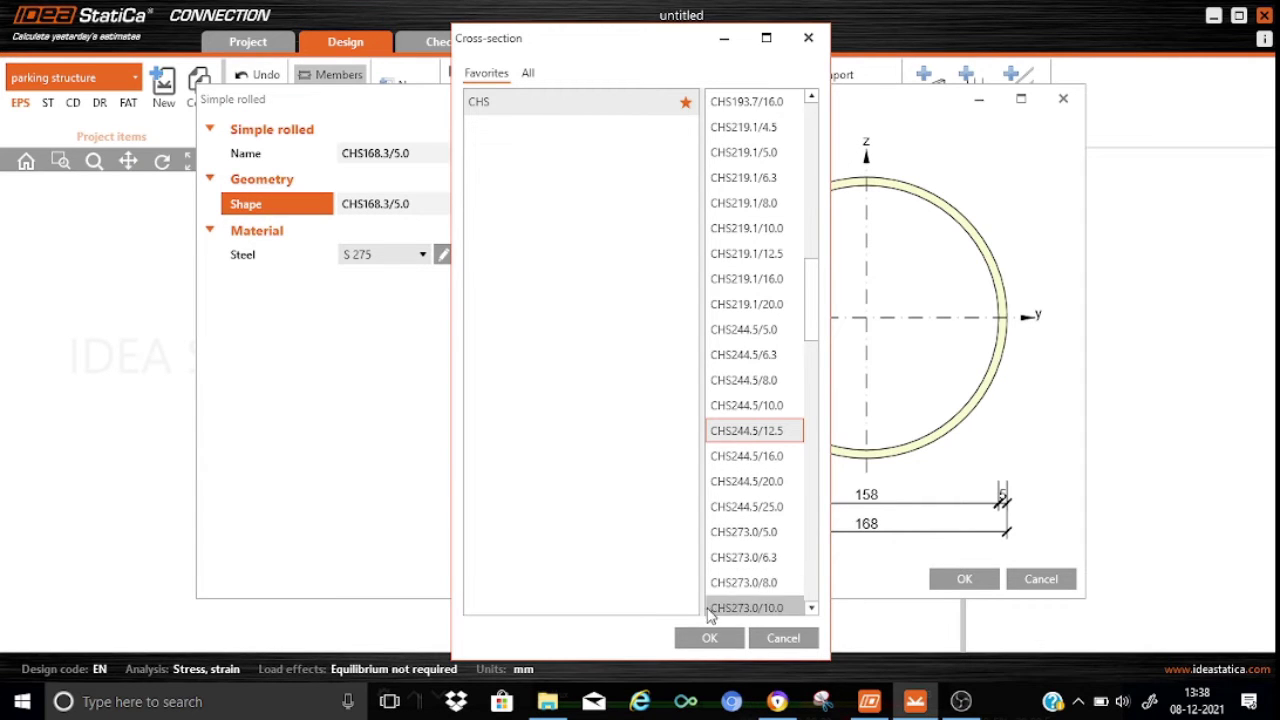
pyautogui.click(709, 639)
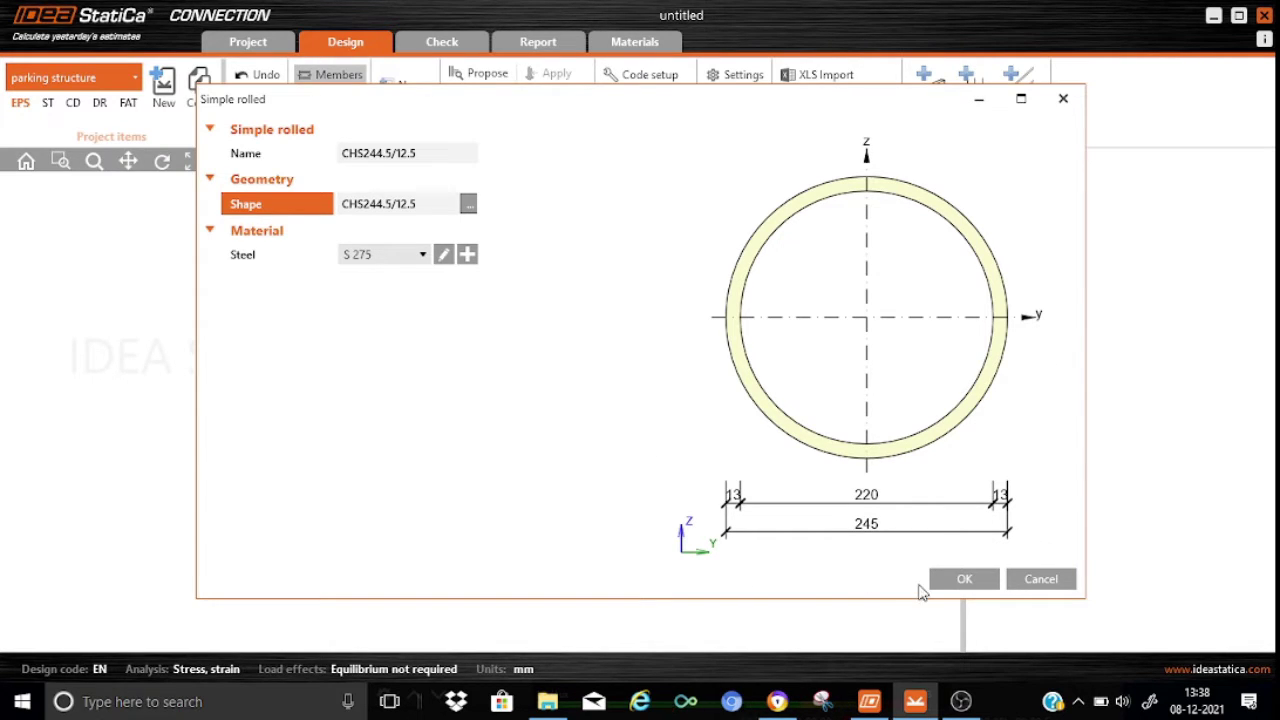
pyautogui.click(958, 586)
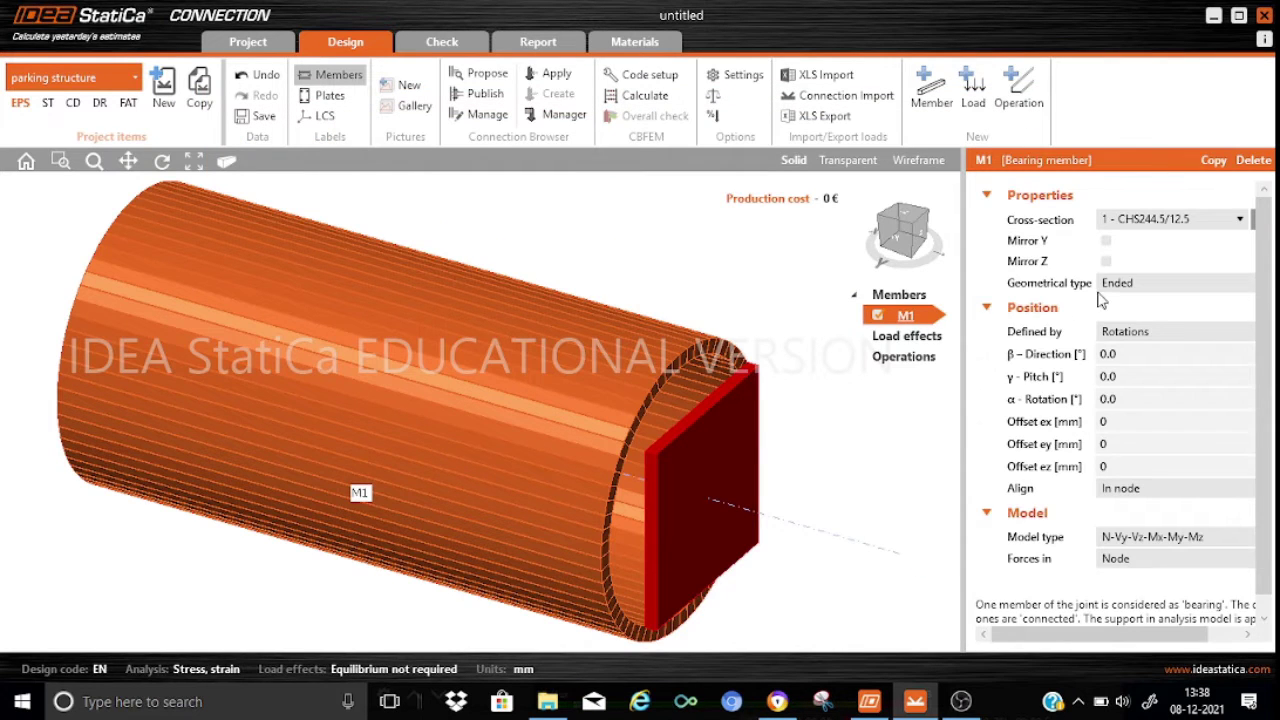
# Make M1 a continuous member with a 90° γ-pitch, viewed in perspective.
pyautogui.click(1177, 284)
pyautogui.click(1153, 304)
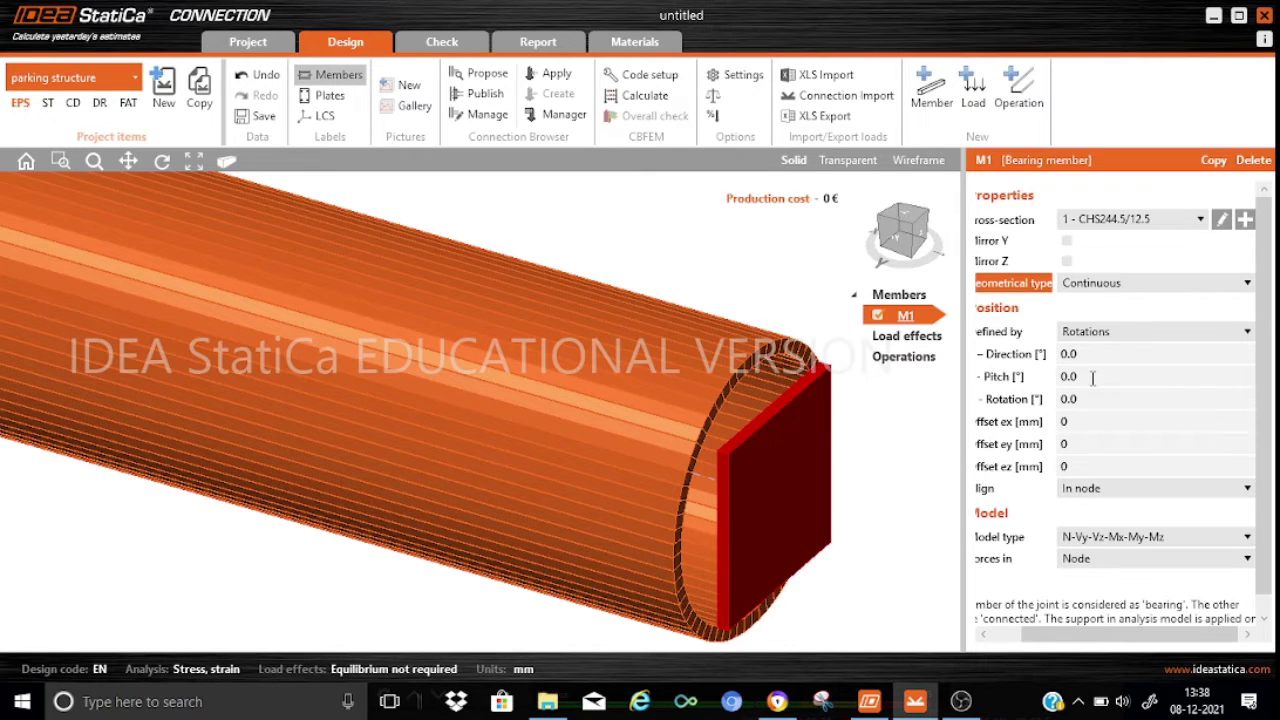
pyautogui.moveTo(1086, 634); pyautogui.dragTo(1050, 634)
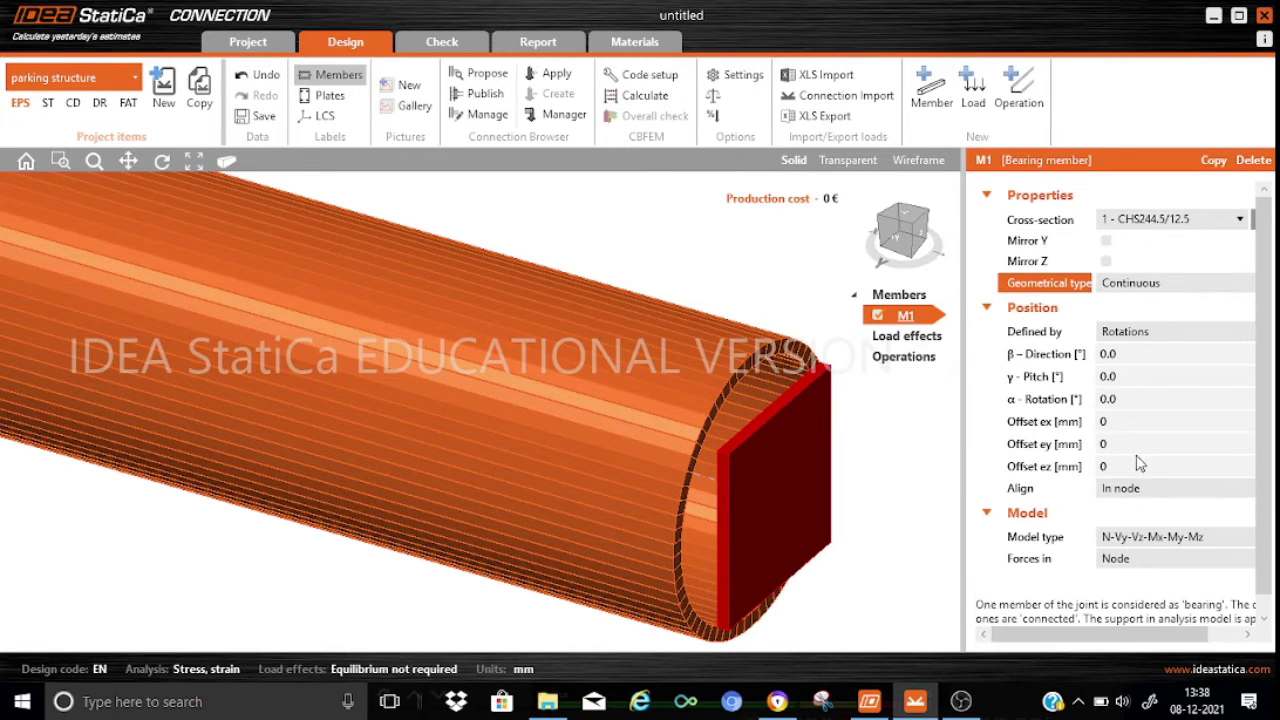
pyautogui.click(1123, 372)
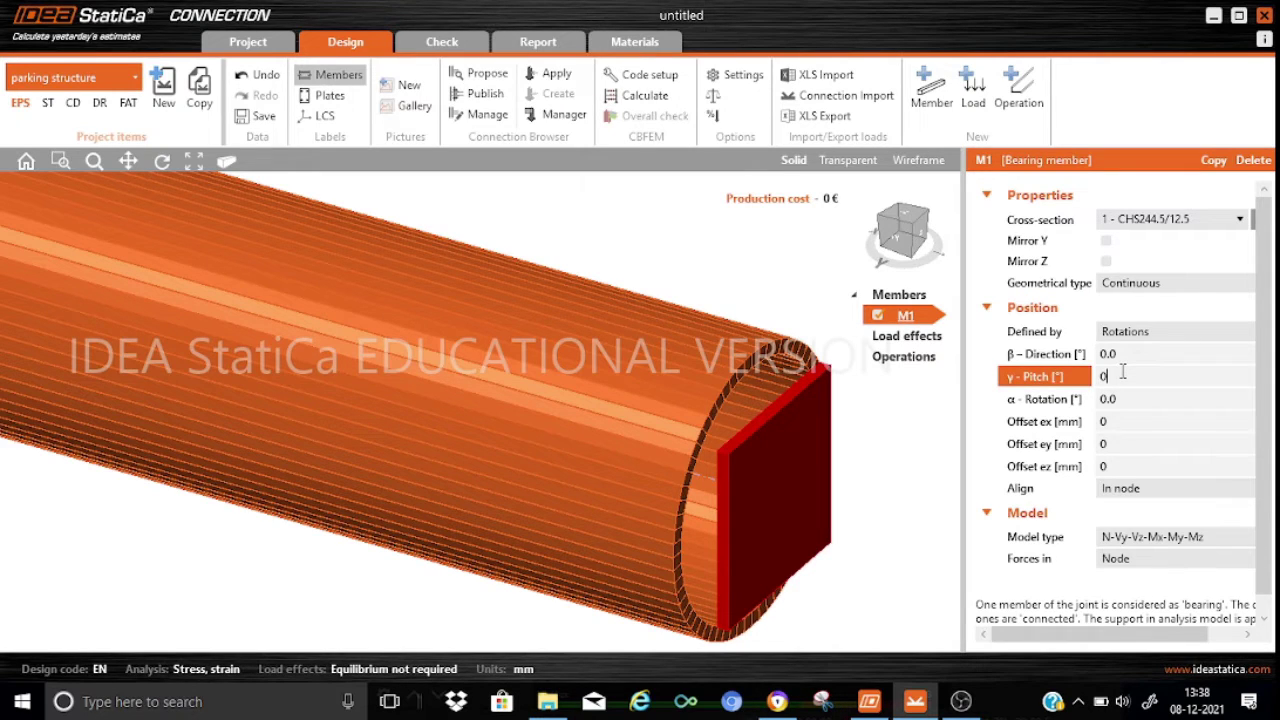
pyautogui.write('90')
pyautogui.scroll(-1, 1114, 376)
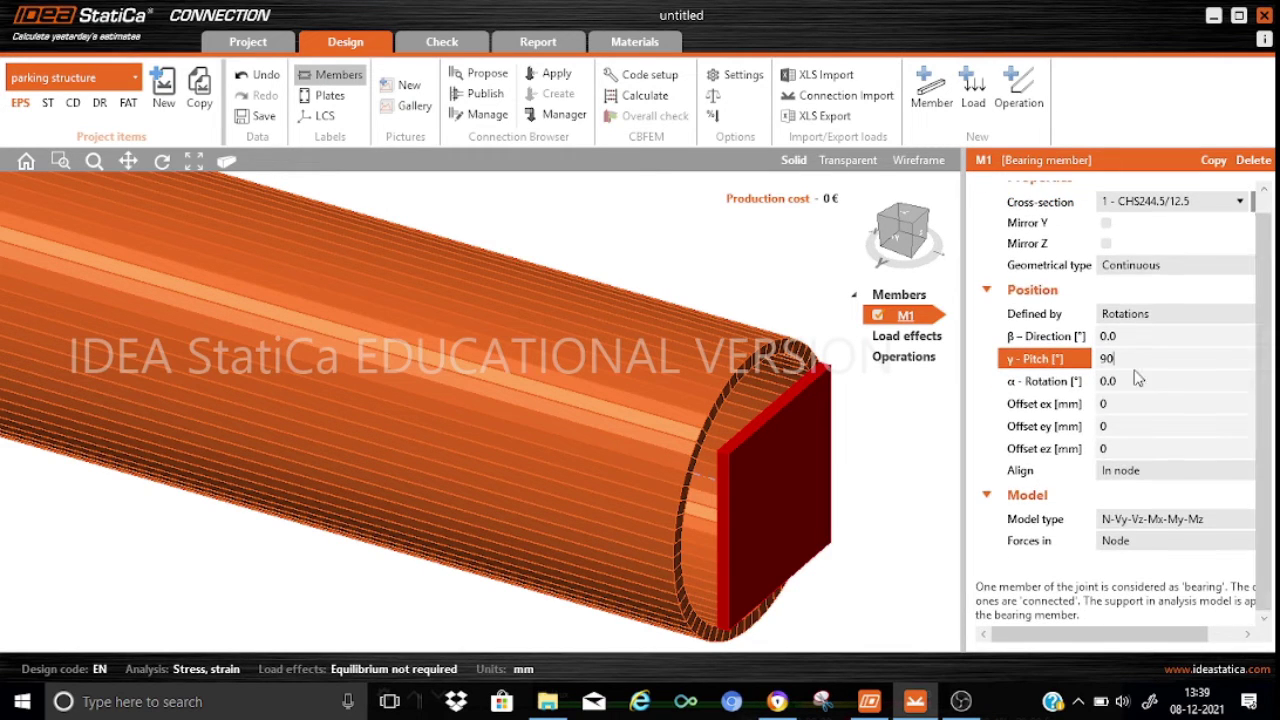
pyautogui.click(1121, 426)
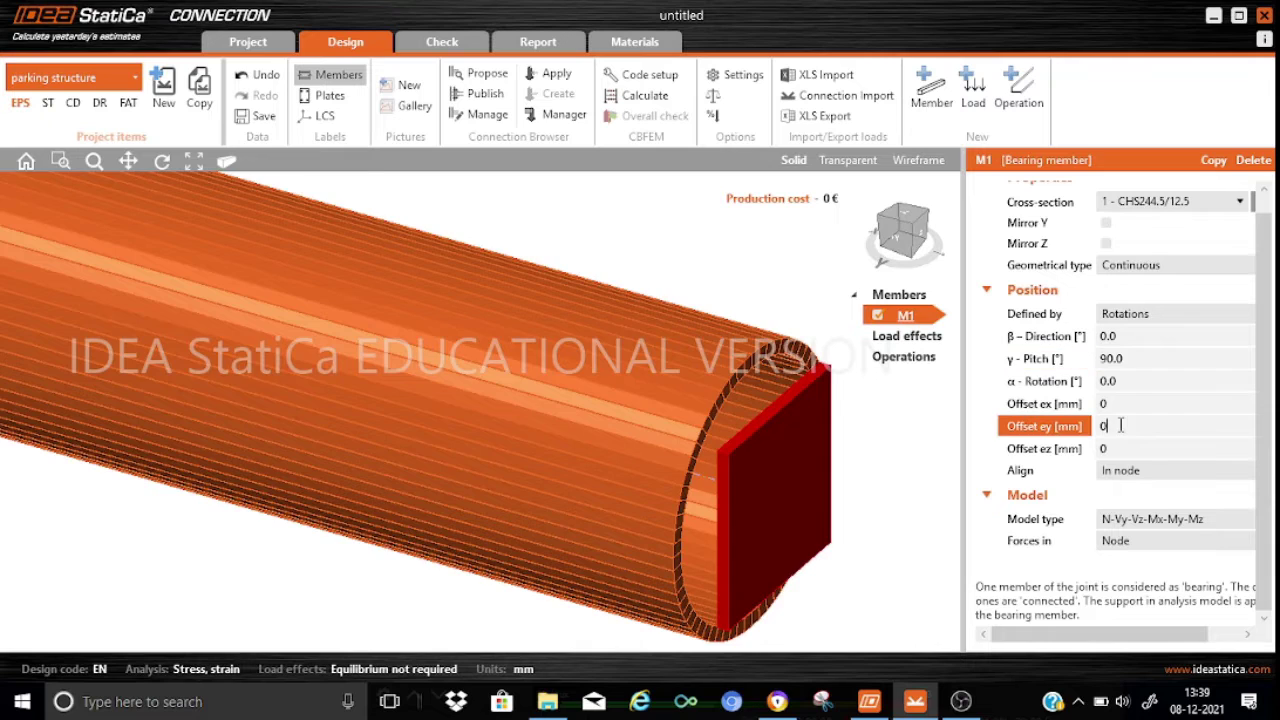
pyautogui.click(227, 163)
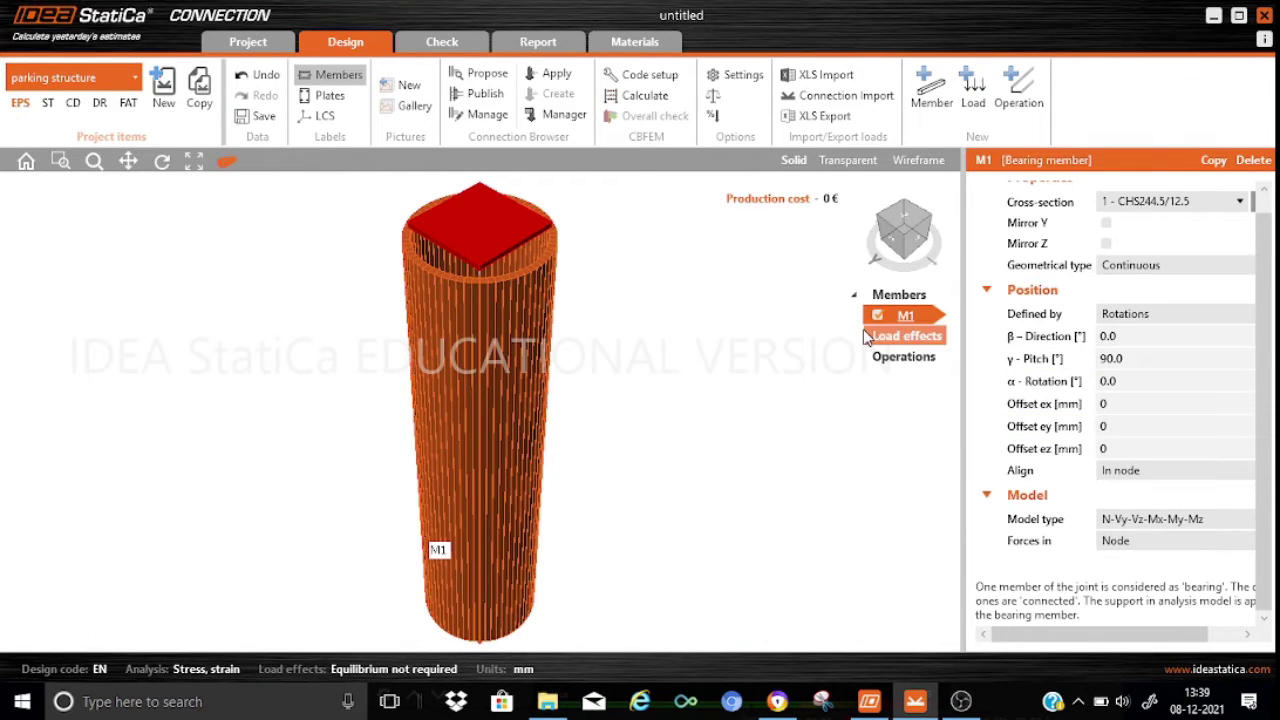
# Add a new member M2 to the joint.
pyautogui.click(932, 92)
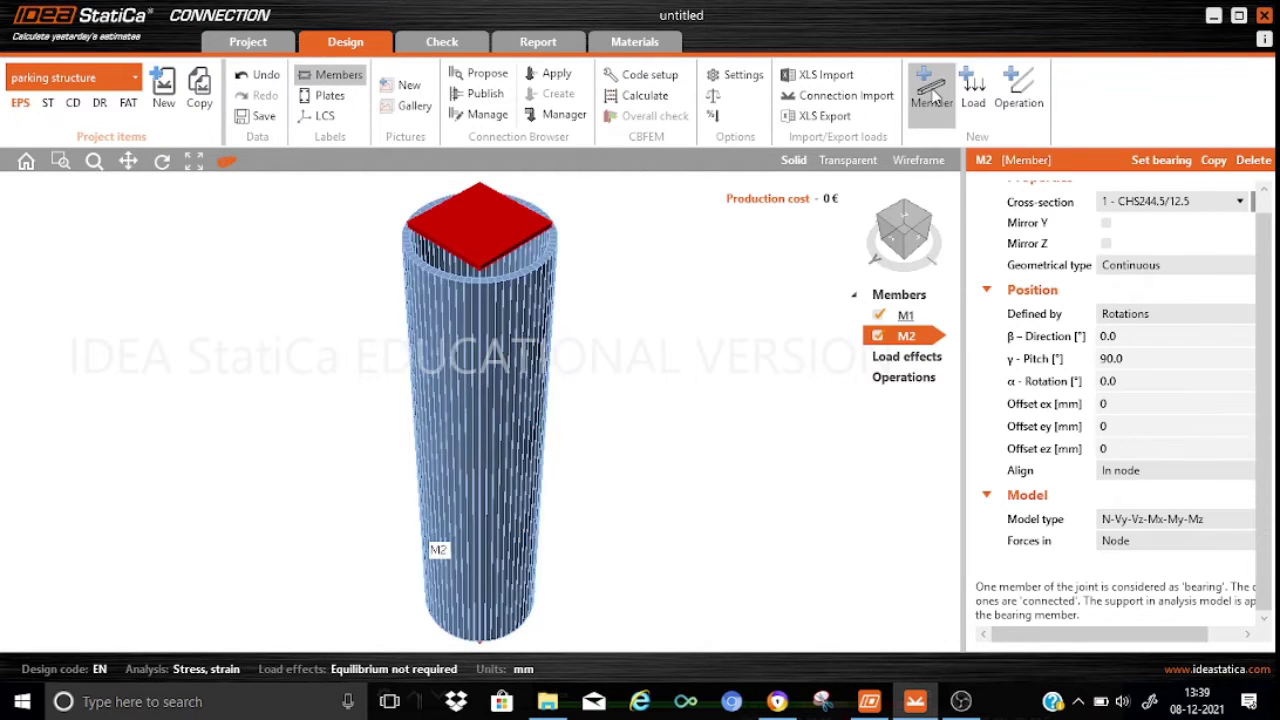
pyautogui.click(1240, 203)
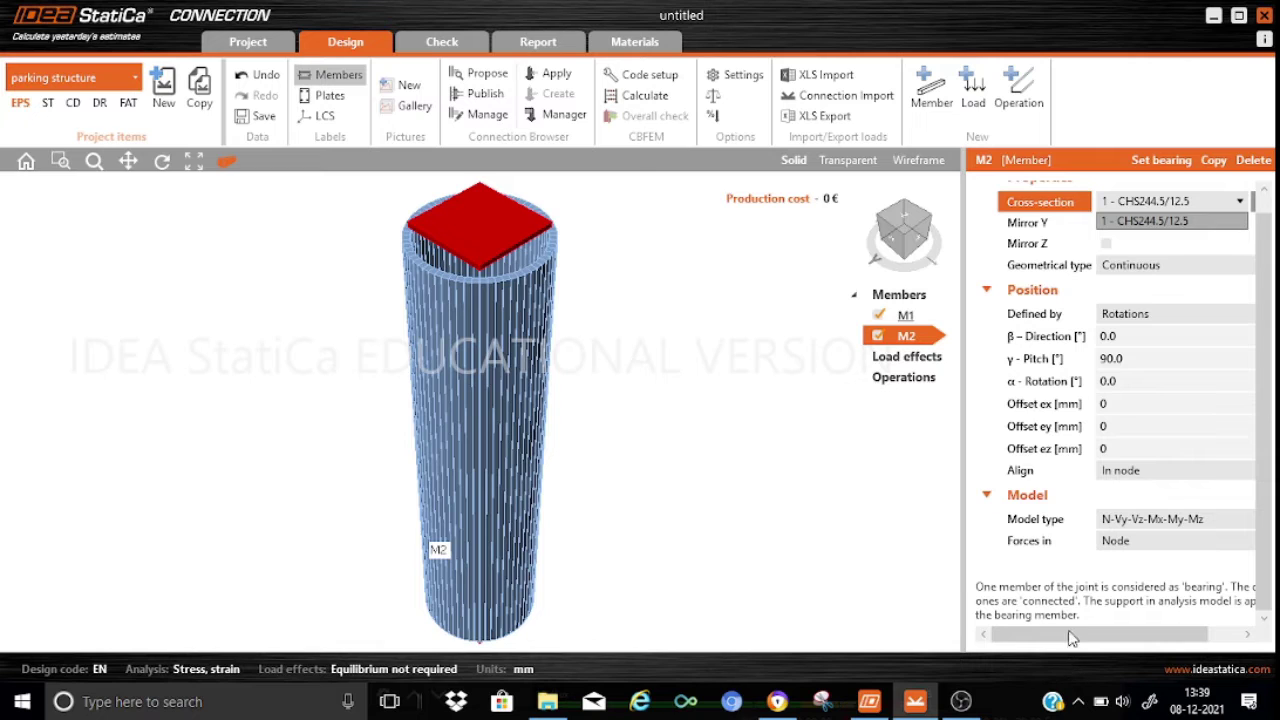
pyautogui.click(1120, 631)
pyautogui.moveTo(1157, 631); pyautogui.dragTo(1268, 620)
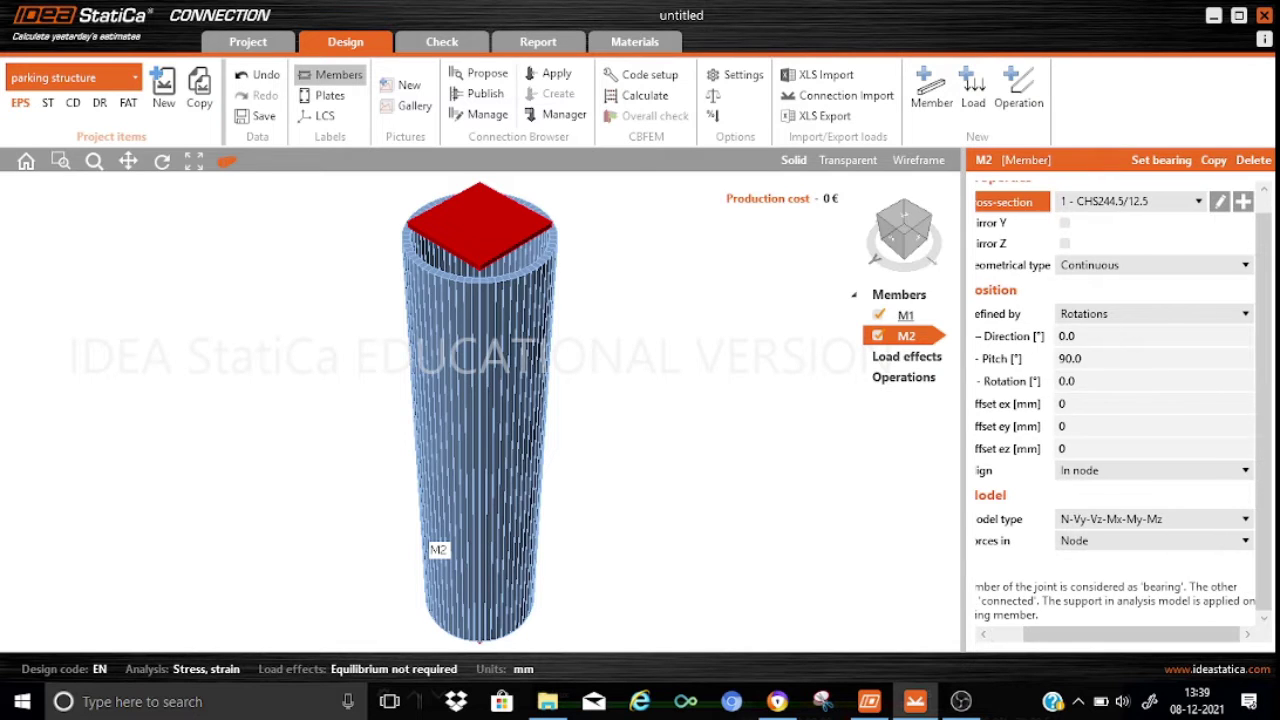
# Create a new rolled I cross-section UB 406 x 178 x 74 for M2.
pyautogui.click(1246, 202)
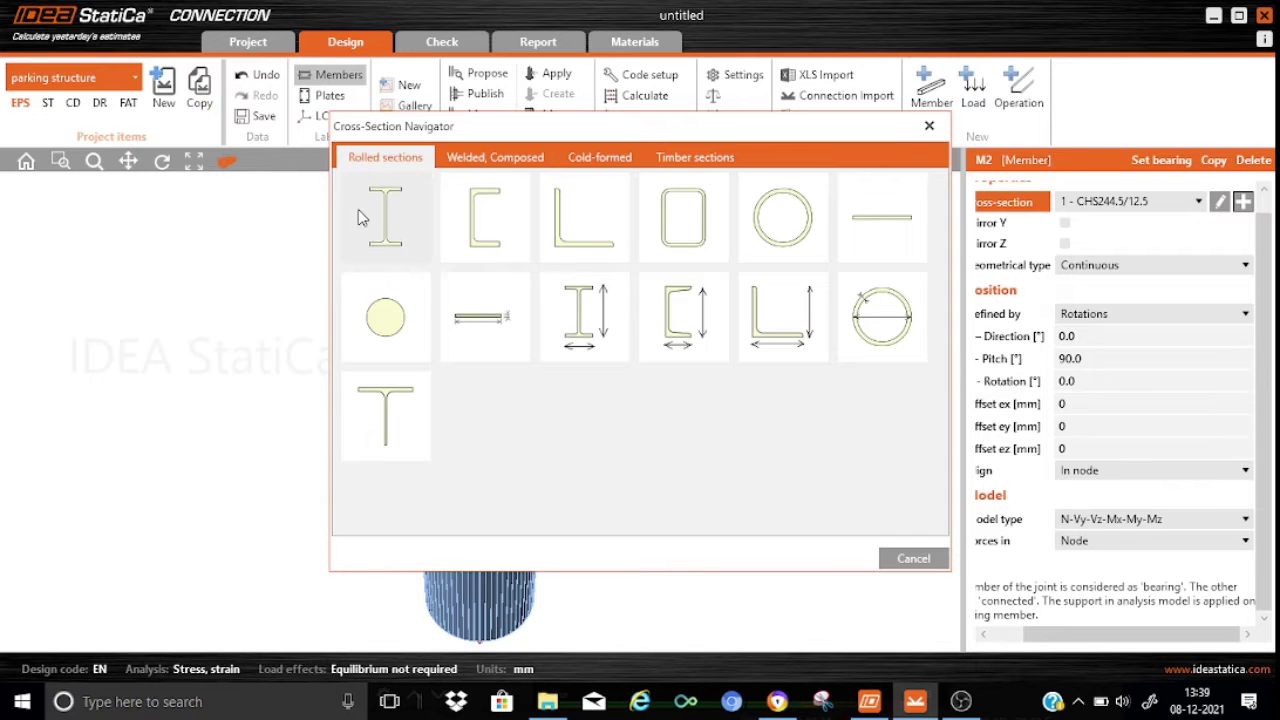
pyautogui.click(362, 218)
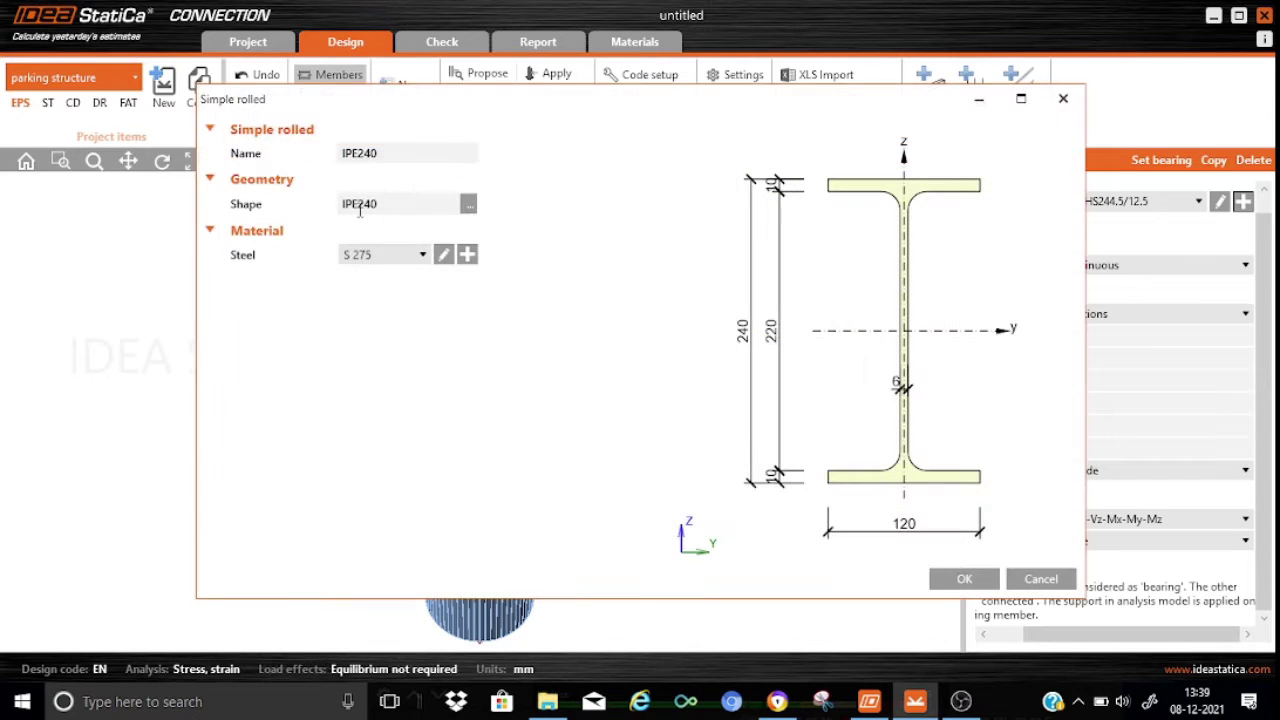
pyautogui.click(469, 205)
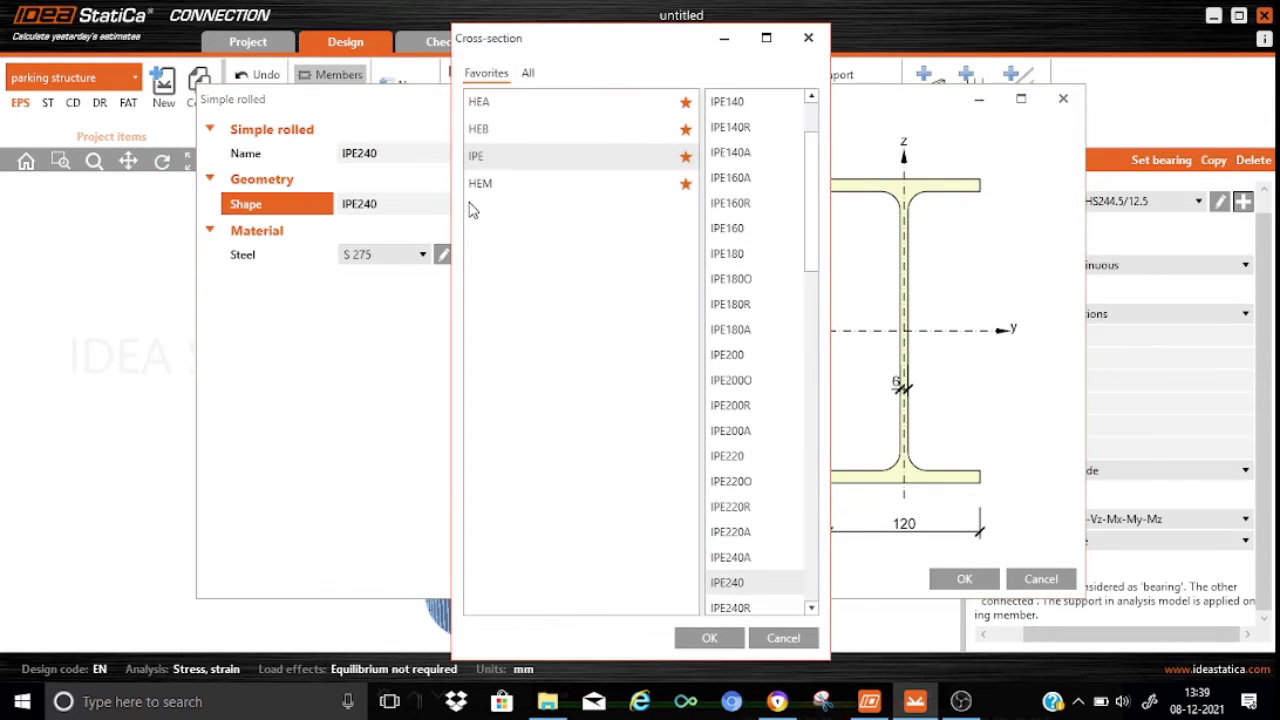
pyautogui.click(528, 74)
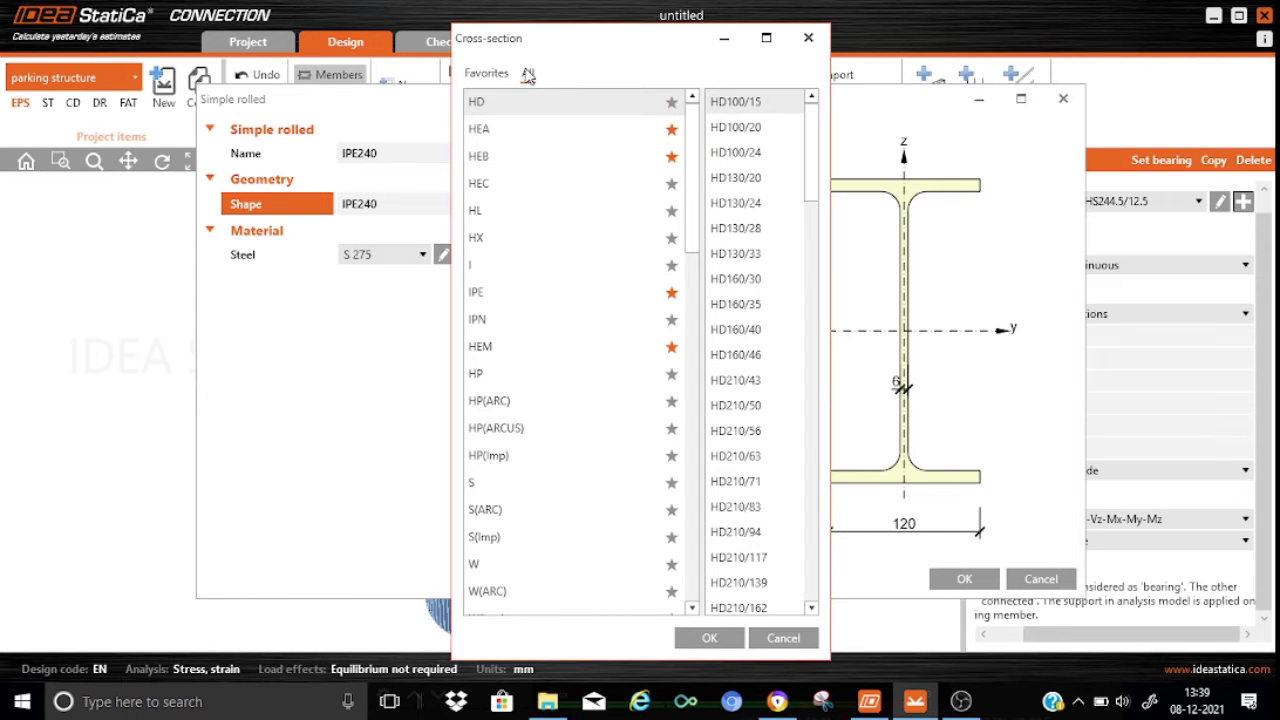
pyautogui.moveTo(697, 234); pyautogui.dragTo(695, 437)
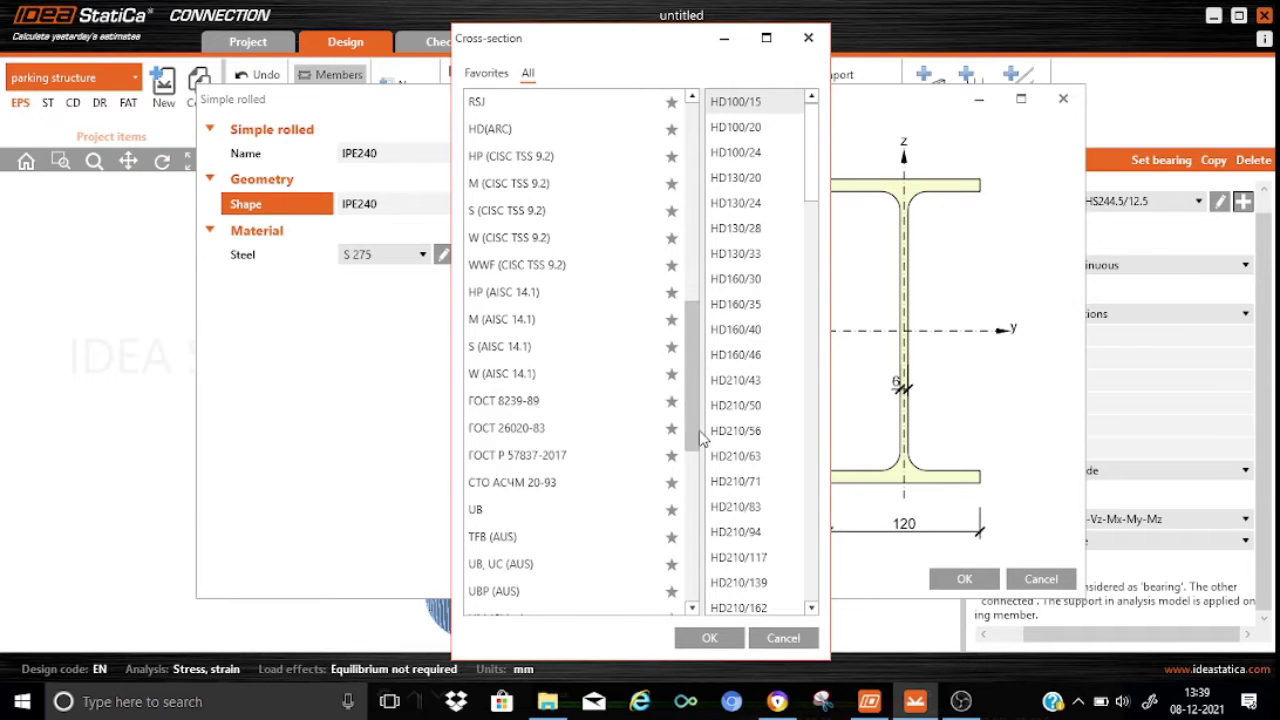
pyautogui.click(474, 509)
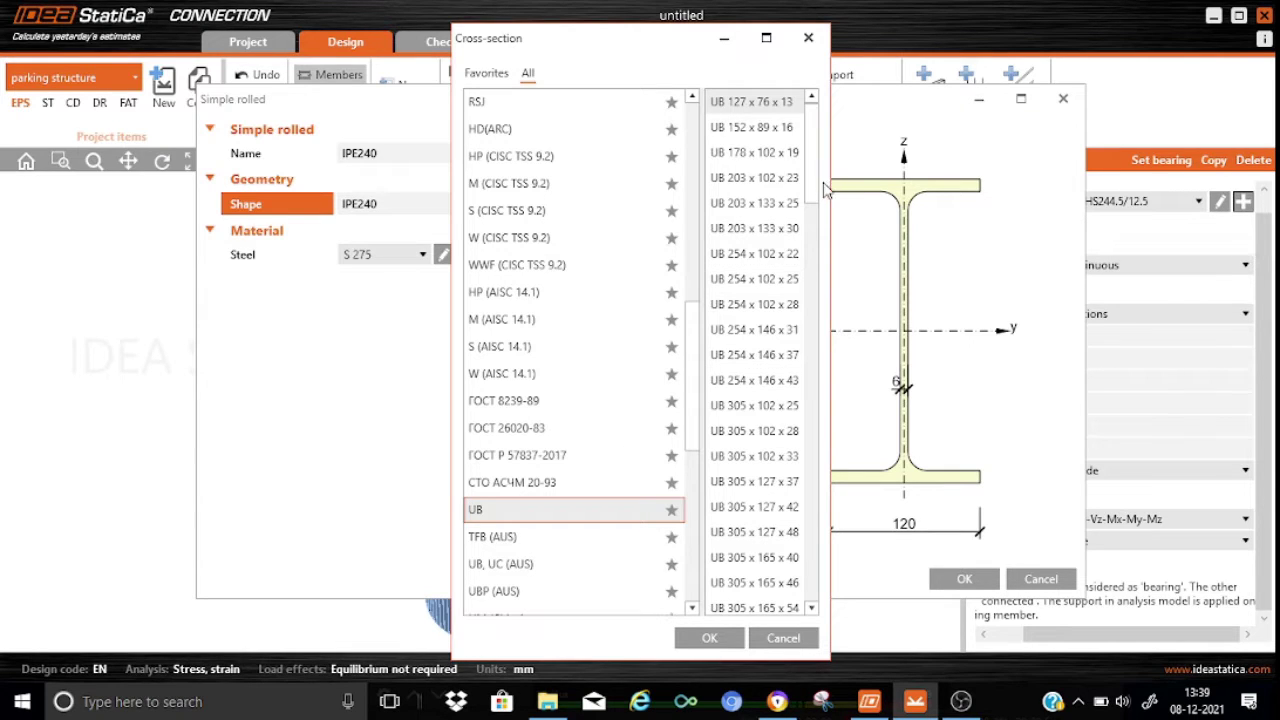
pyautogui.moveTo(813, 181); pyautogui.dragTo(817, 287)
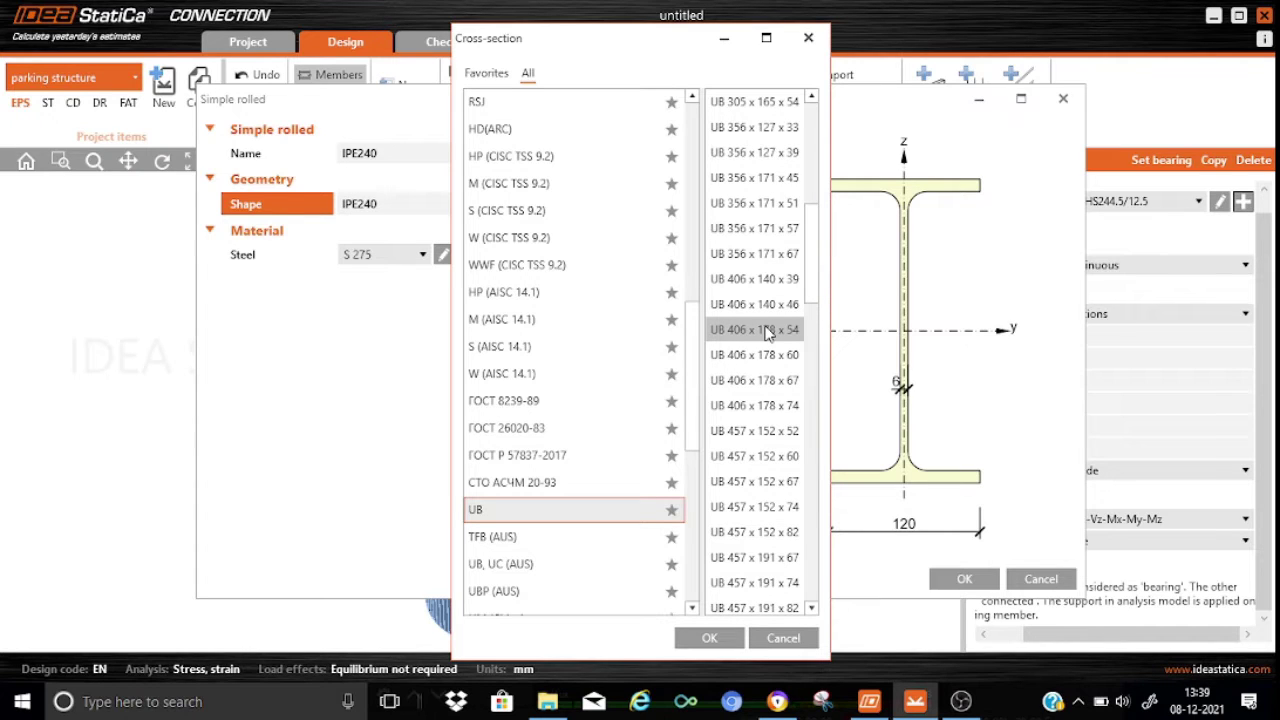
pyautogui.click(766, 413)
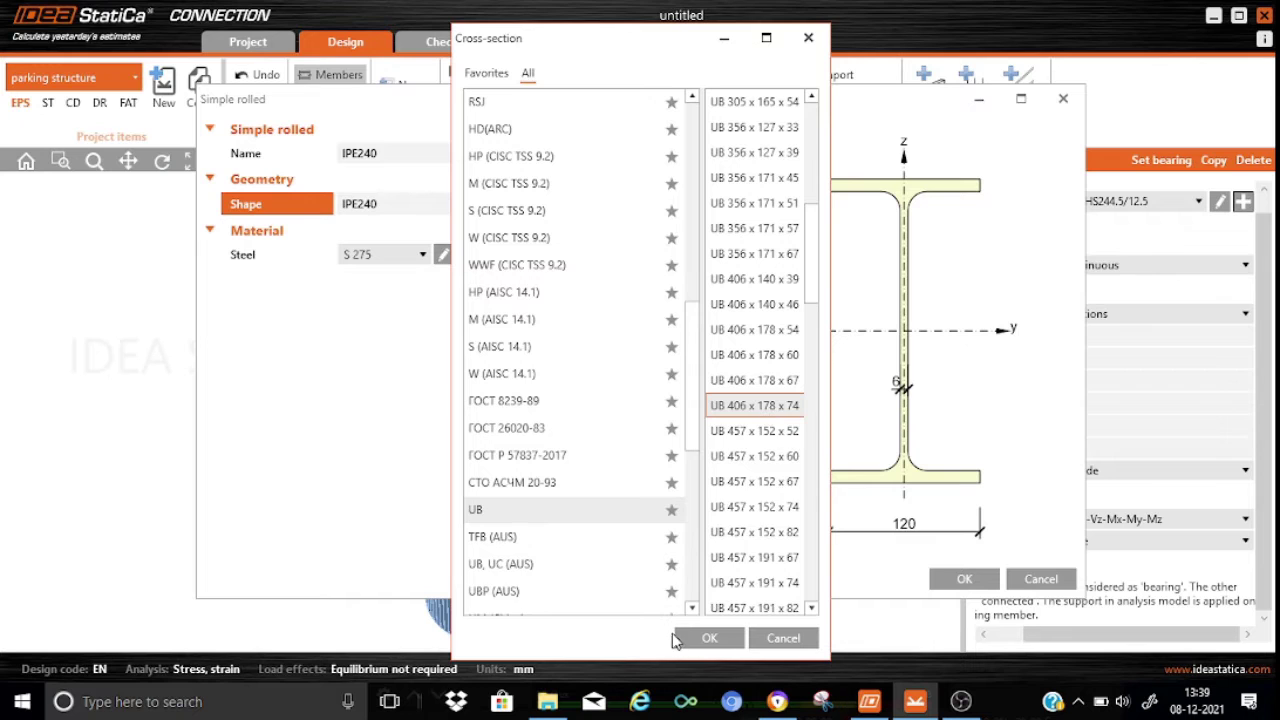
pyautogui.click(702, 638)
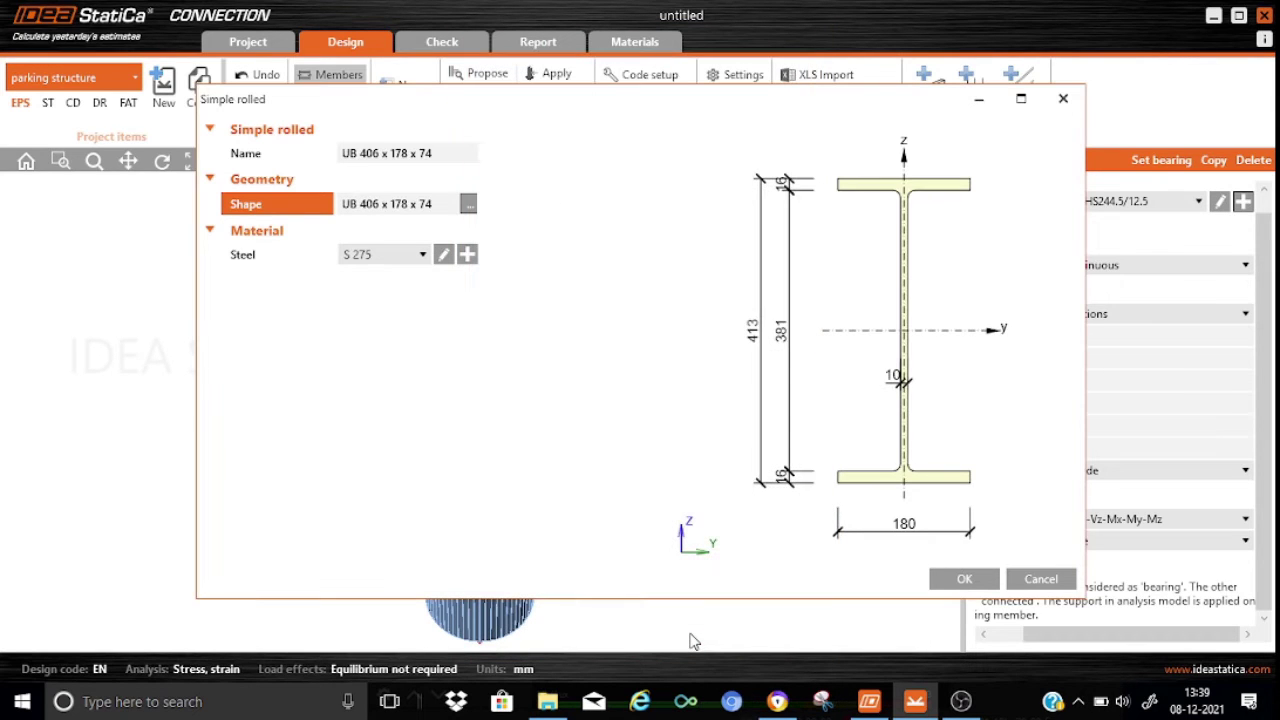
pyautogui.click(978, 580)
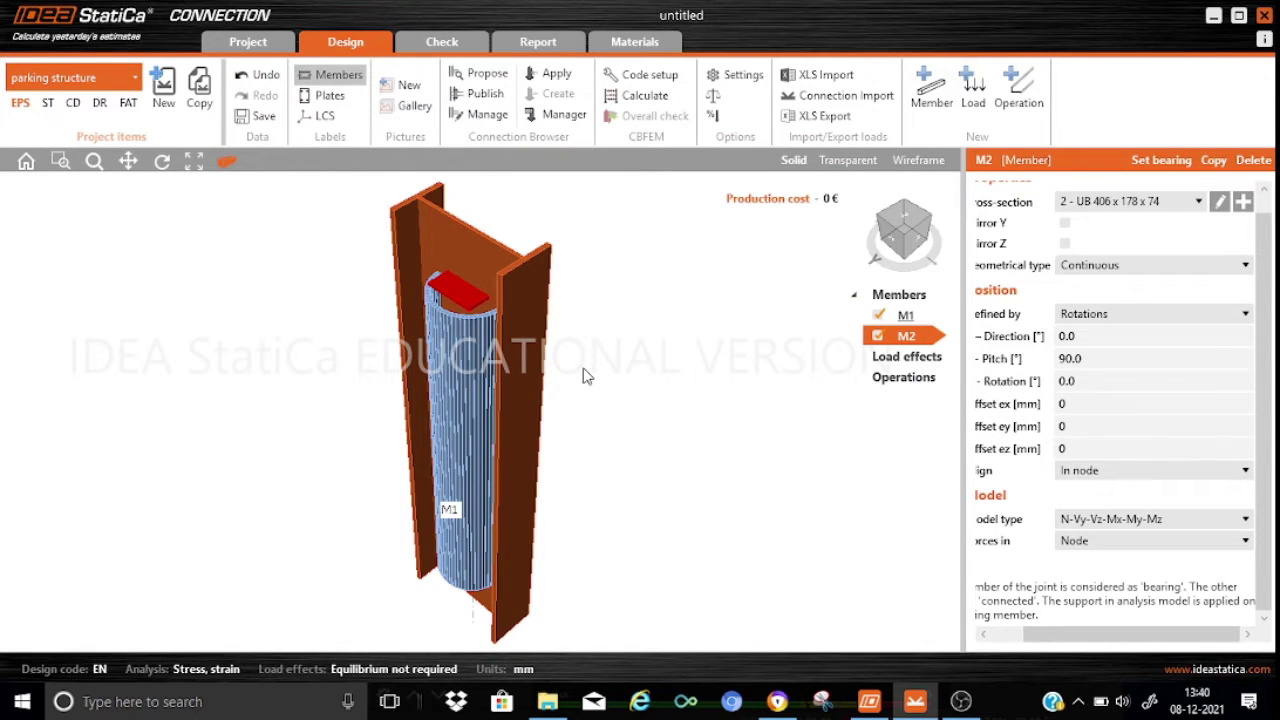
# Set M2 as an ended member with a -90° β-direction and 0 γ-pitch.
pyautogui.click(1245, 268)
pyautogui.click(1070, 300)
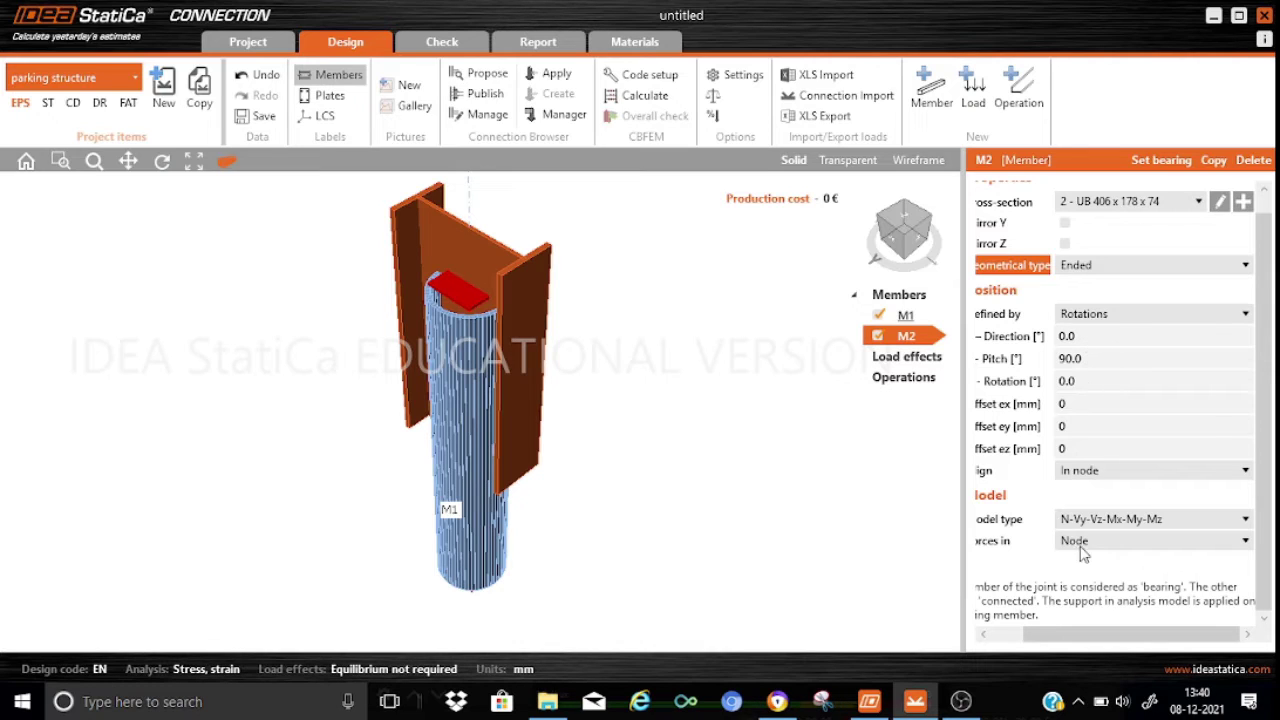
pyautogui.moveTo(1087, 640); pyautogui.dragTo(1052, 640)
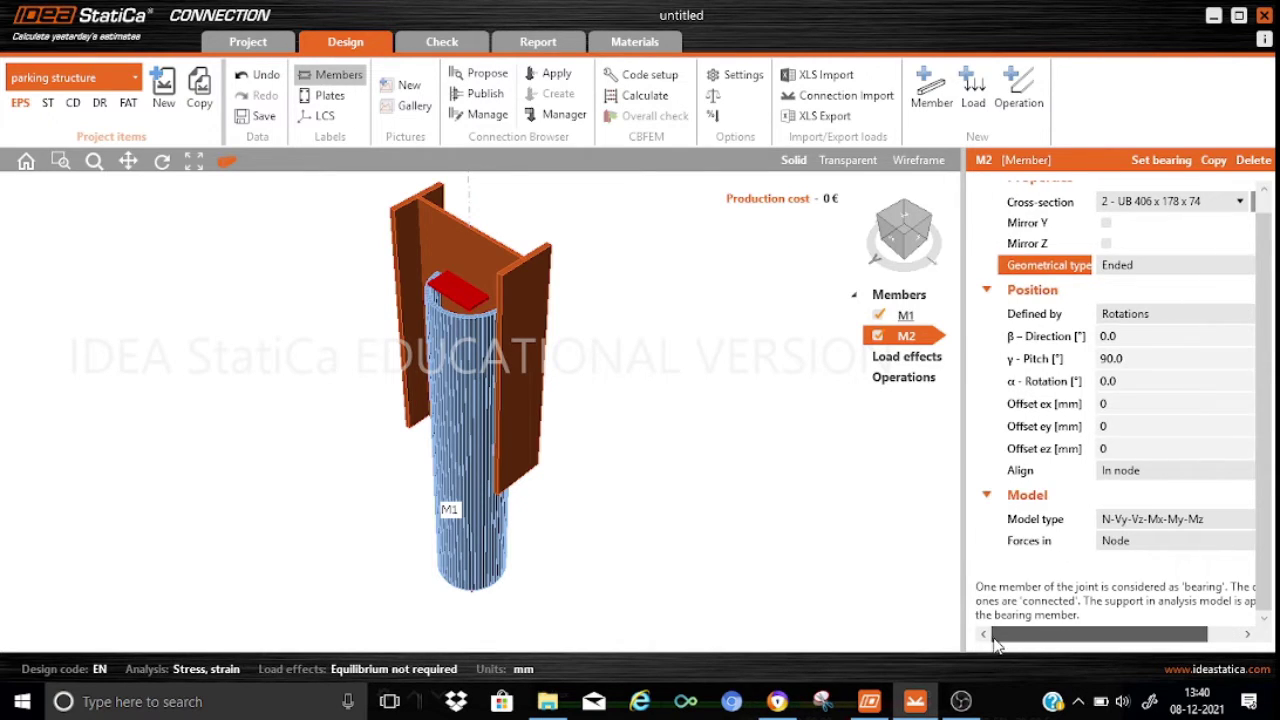
pyautogui.click(1123, 335)
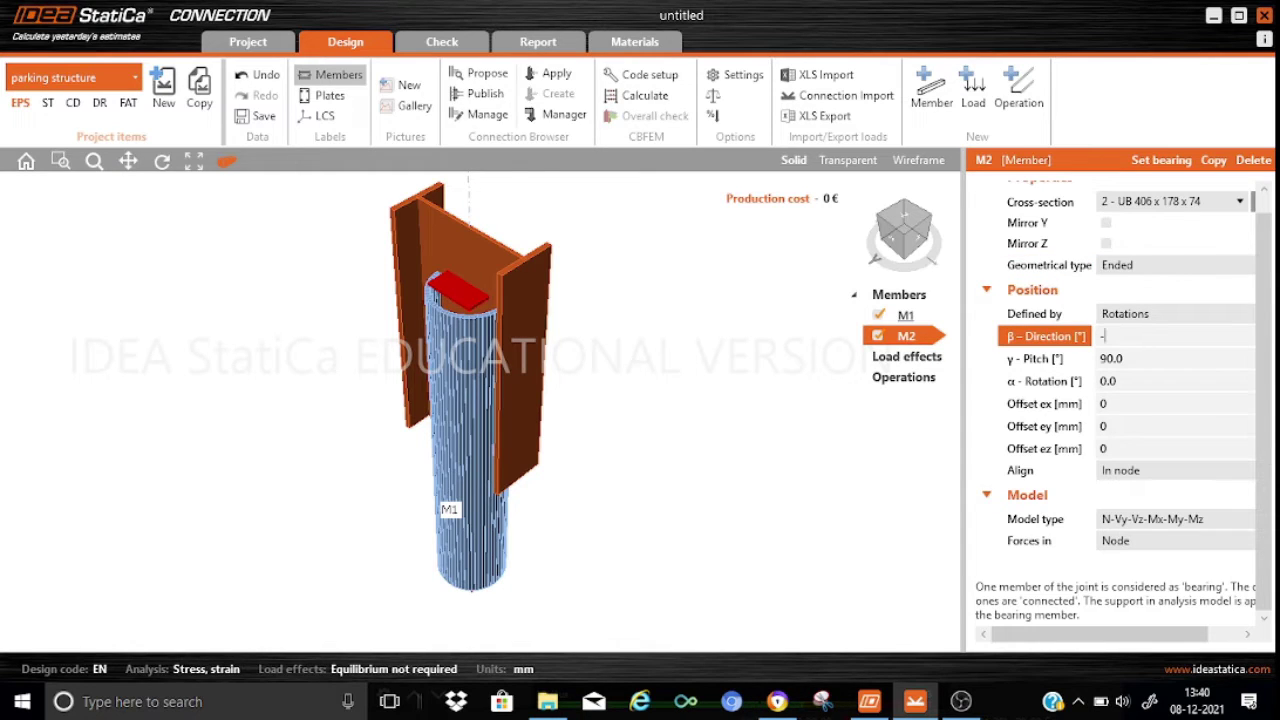
pyautogui.click(1129, 362)
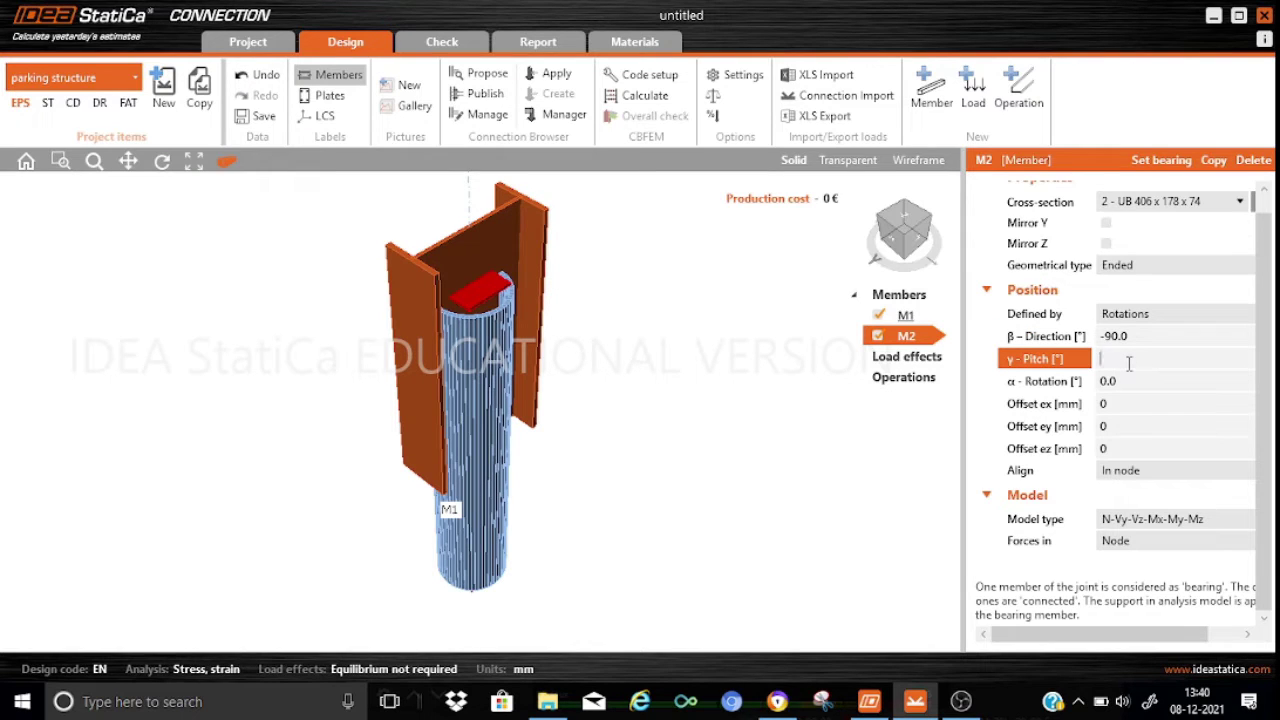
pyautogui.write('0')
# Confirm M2's 0° pitch and set its model type to N-Vz-My.
pyautogui.click(1178, 522)
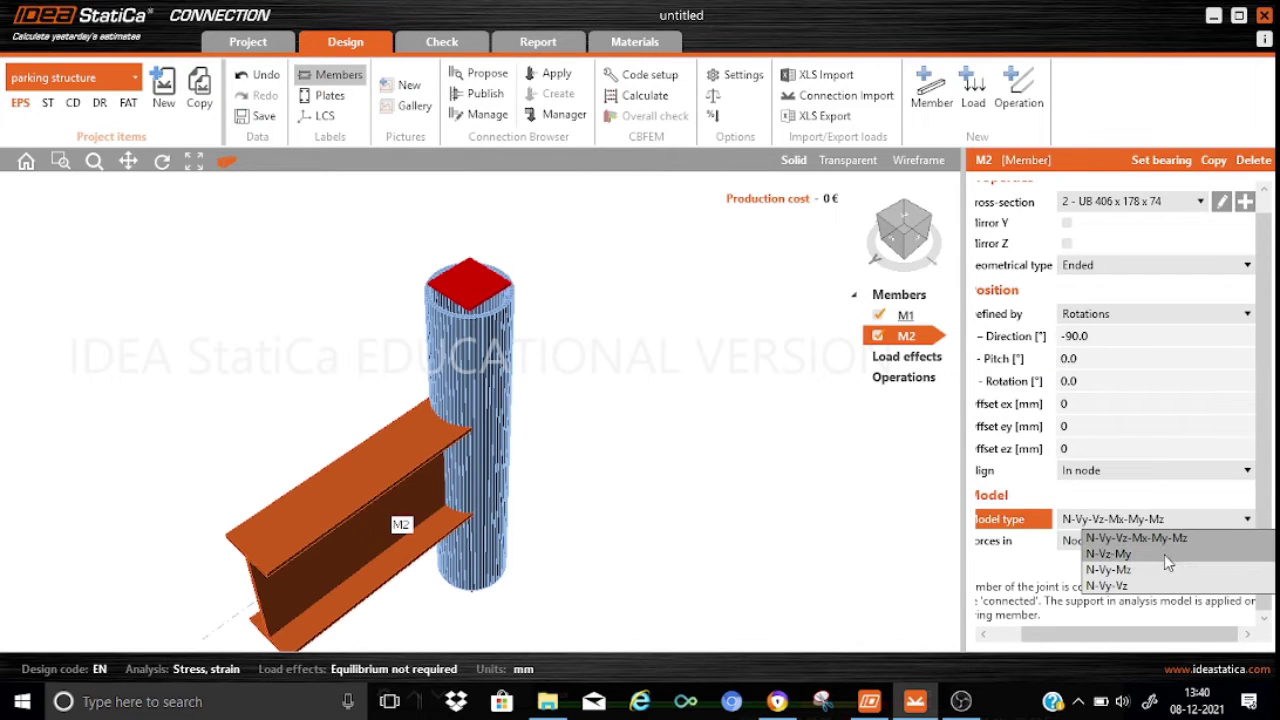
pyautogui.click(1136, 552)
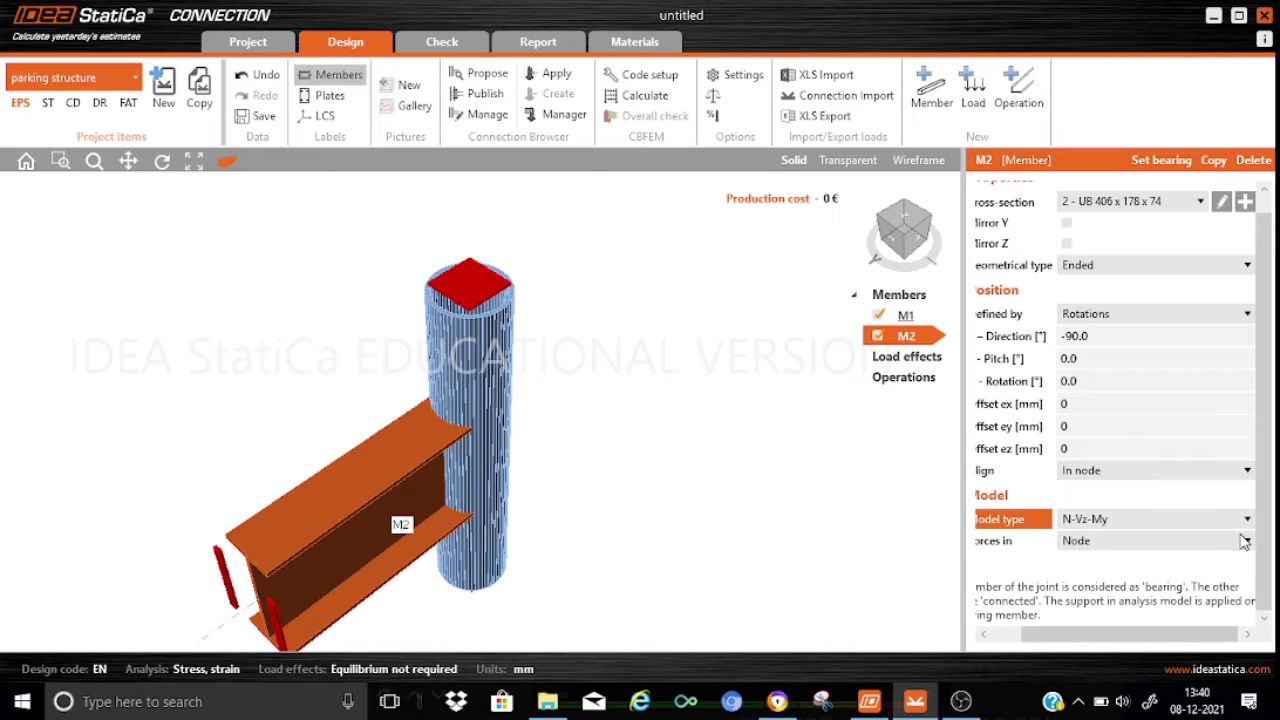
pyautogui.moveTo(1135, 645)
pyautogui.mouseDown()
pyautogui.moveTo(1105, 645)
pyautogui.moveTo(1152, 637)
pyautogui.mouseUp()
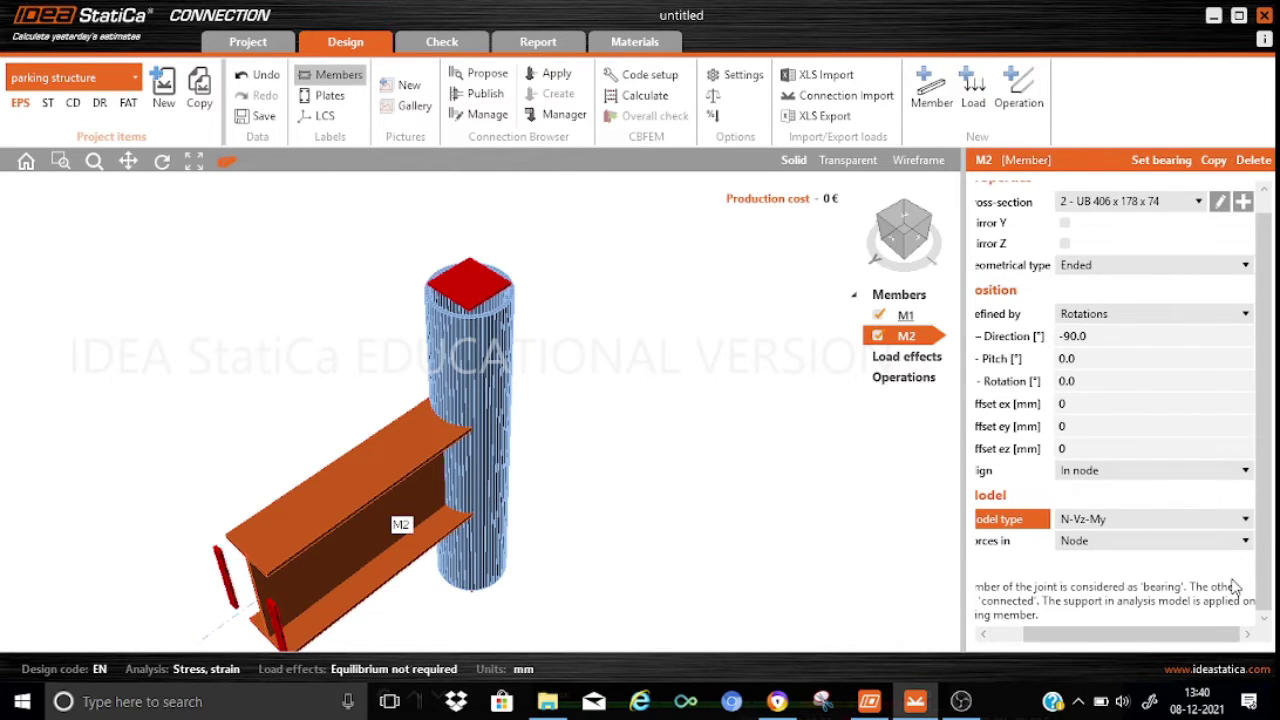
# Apply M2's forces at Position with X = 173 mm.
pyautogui.click(1247, 545)
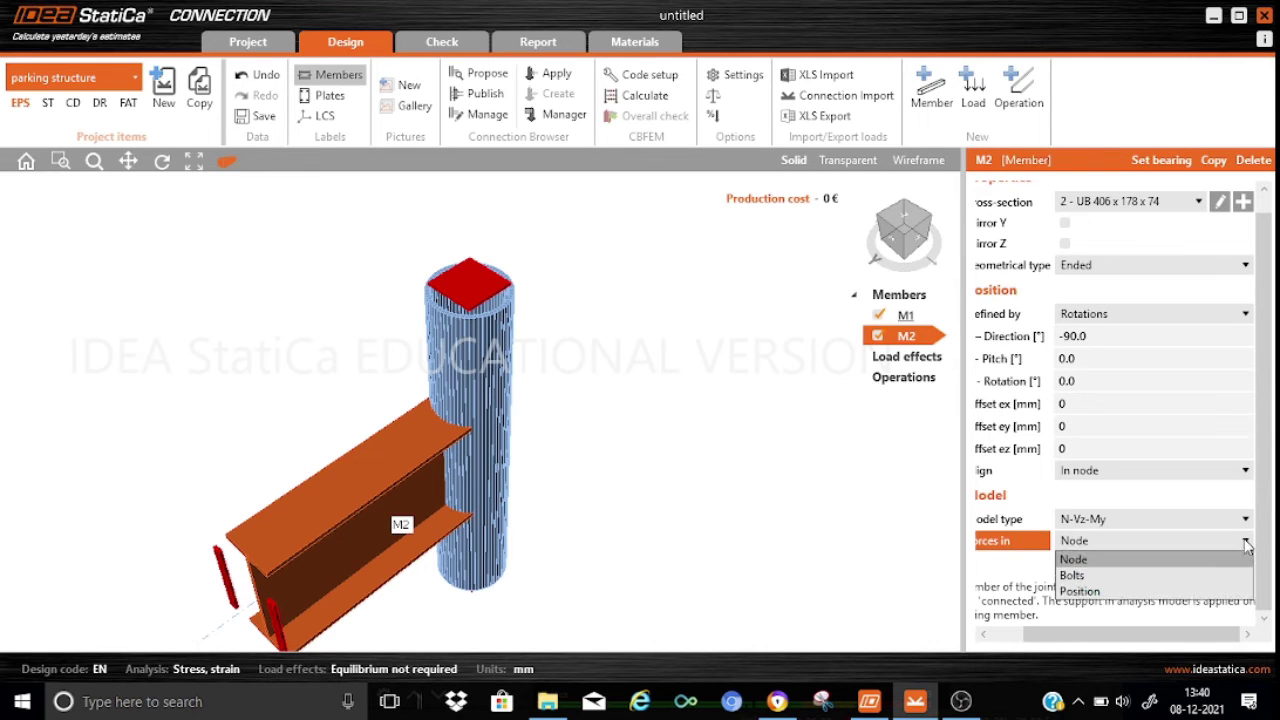
pyautogui.click(1095, 594)
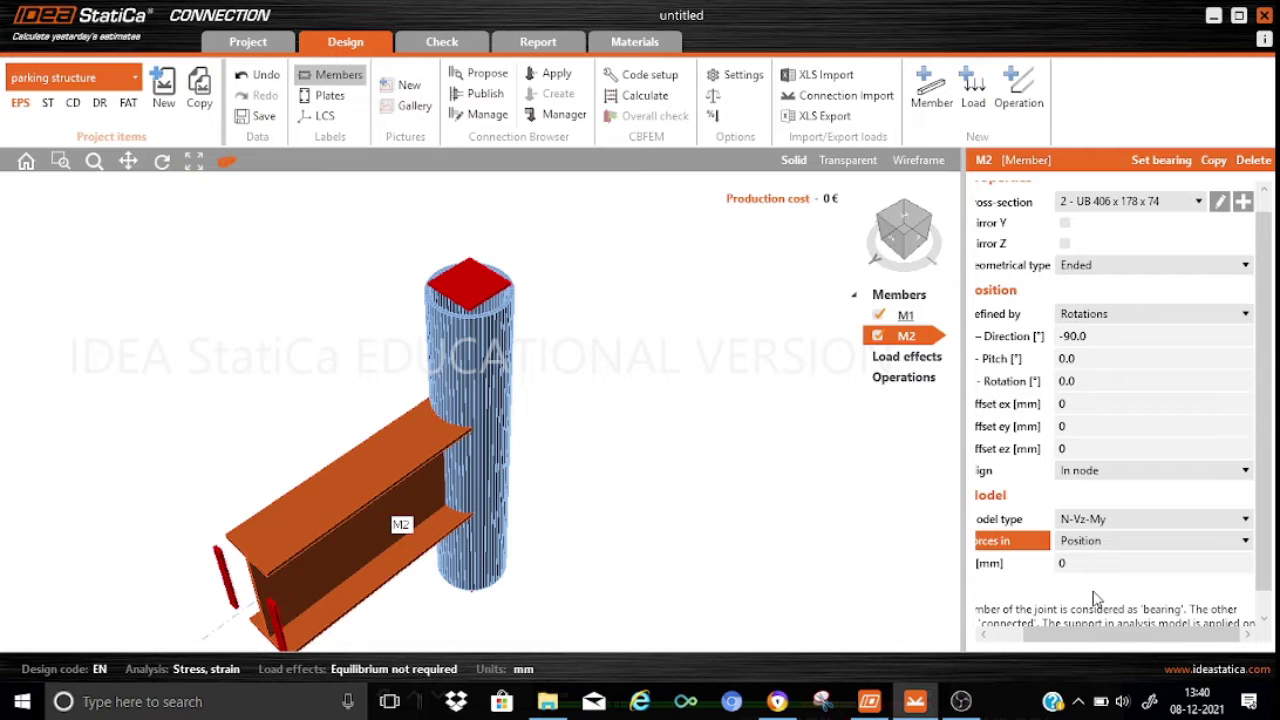
pyautogui.moveTo(1064, 638); pyautogui.dragTo(1041, 645)
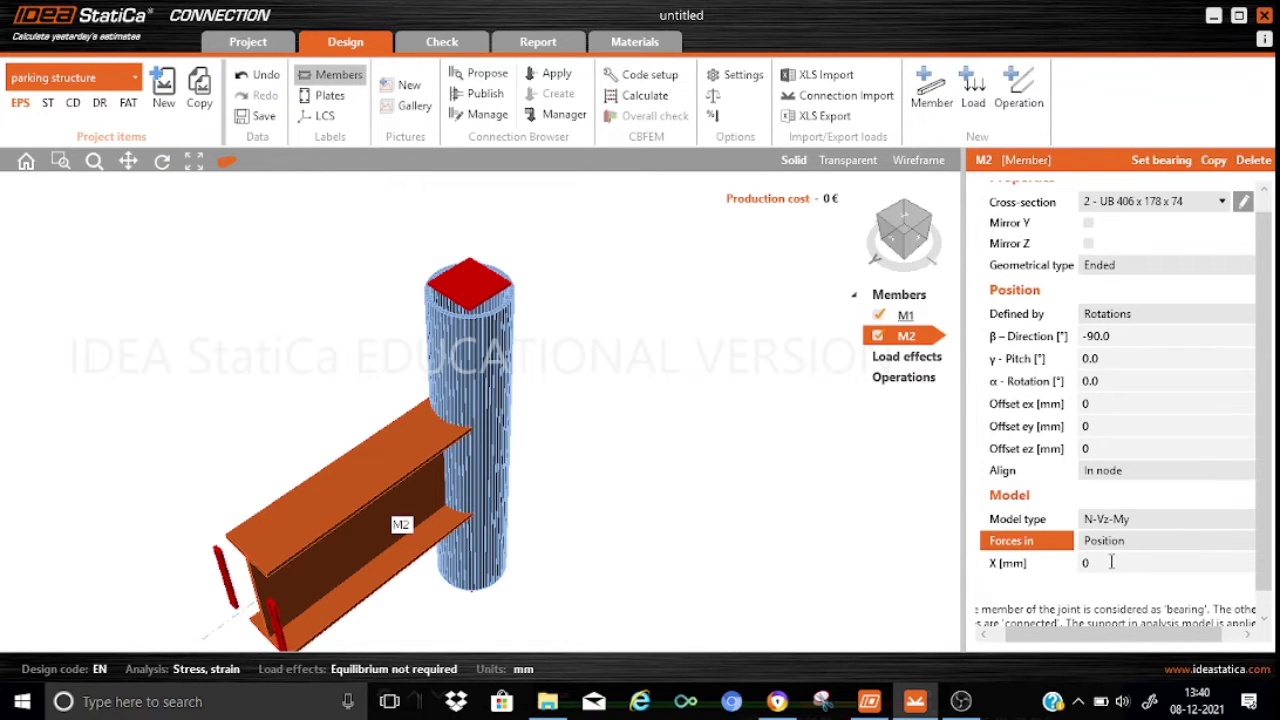
pyautogui.click(1111, 562)
pyautogui.press('BackSpace')
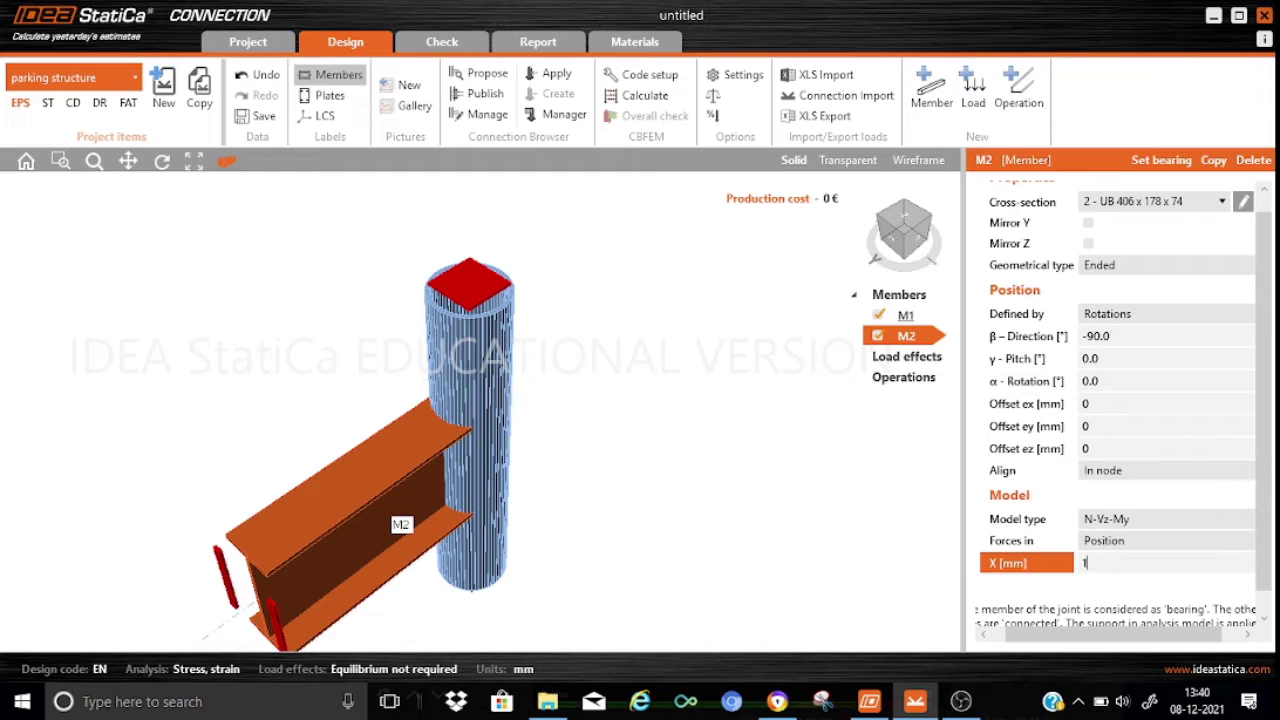
pyautogui.click(1137, 542)
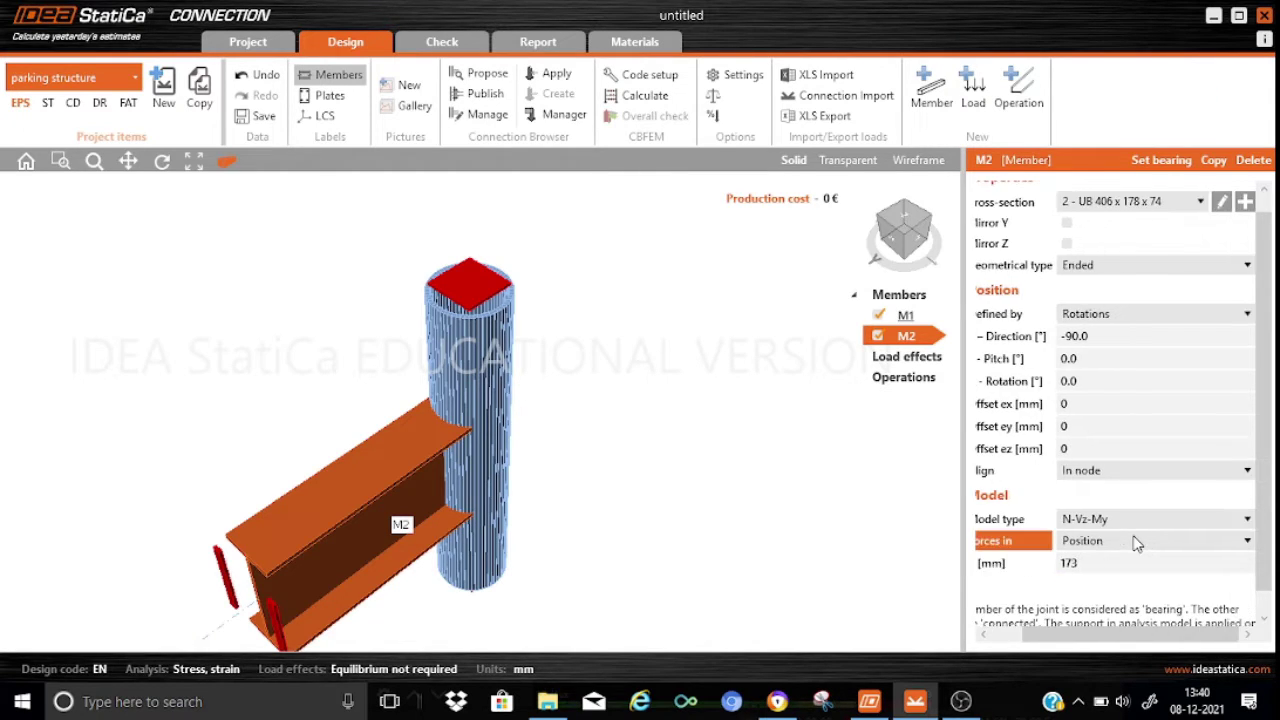
pyautogui.click(1126, 377)
# Orbit the 3D view around the column, then return to the default view.
pyautogui.click(168, 166)
pyautogui.moveTo(480, 520); pyautogui.dragTo(435, 445)
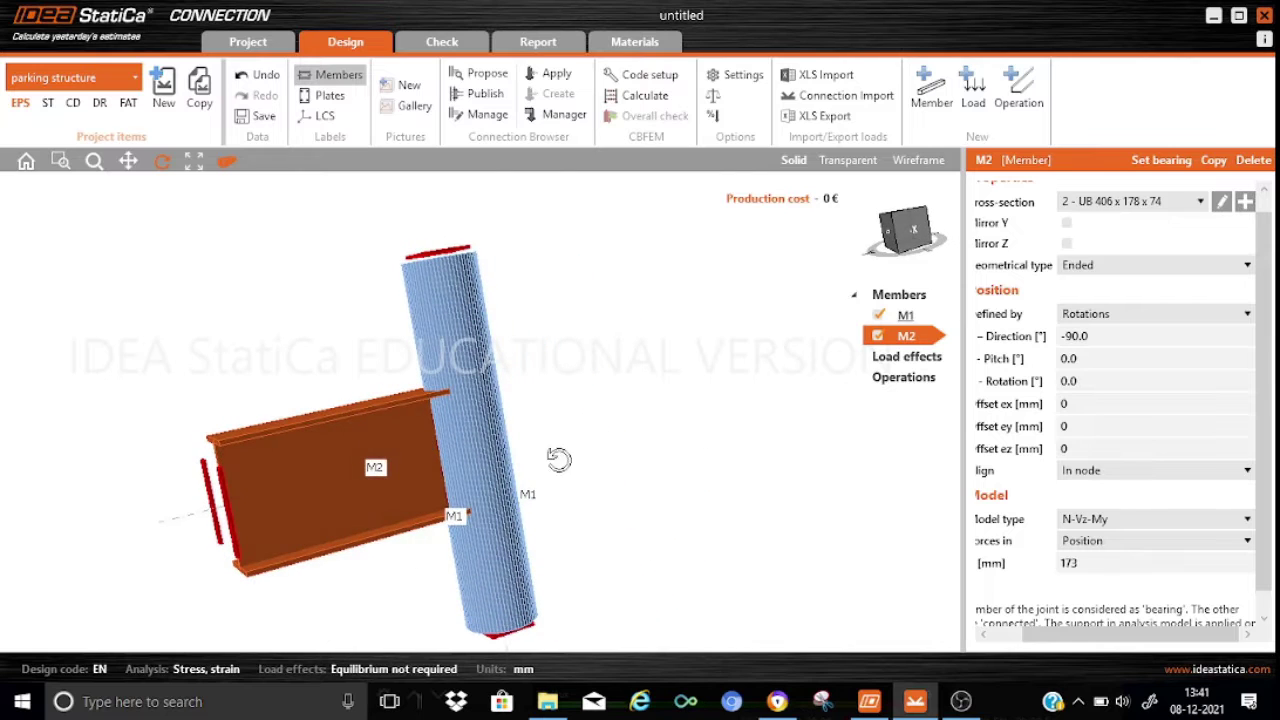
pyautogui.moveTo(940, 250); pyautogui.dragTo(922, 282)
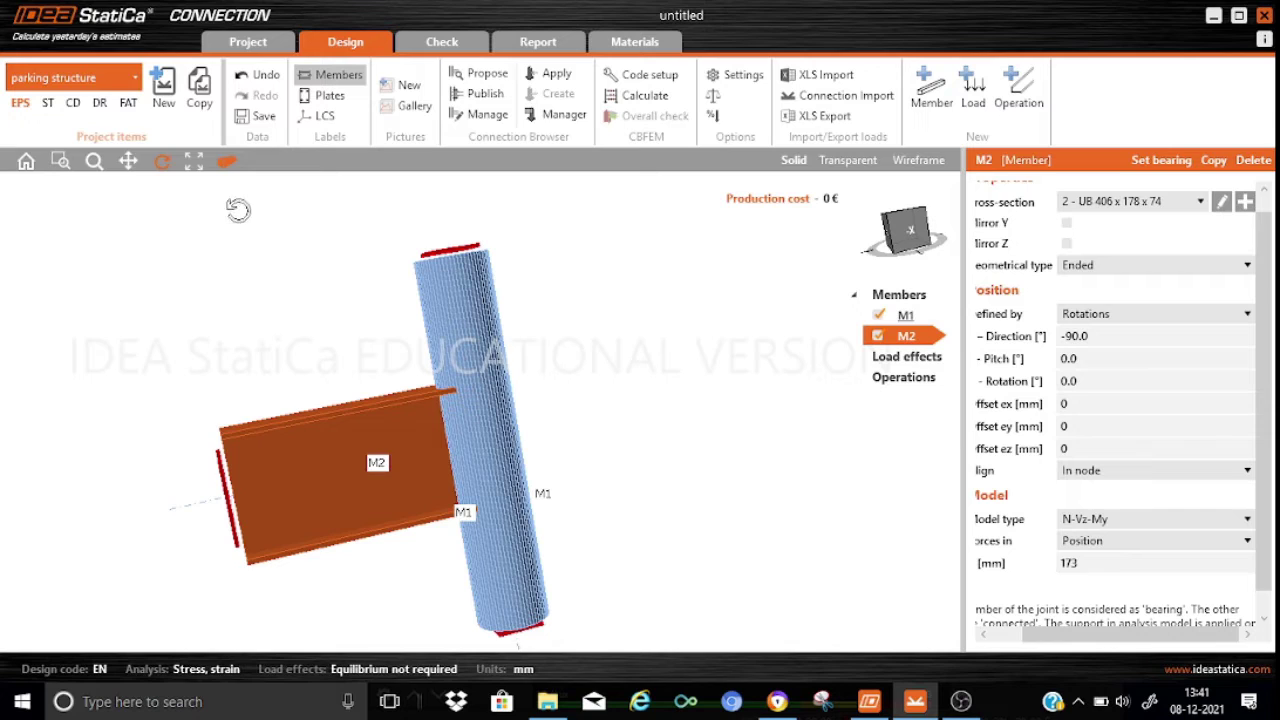
pyautogui.click(227, 165)
pyautogui.click(228, 165)
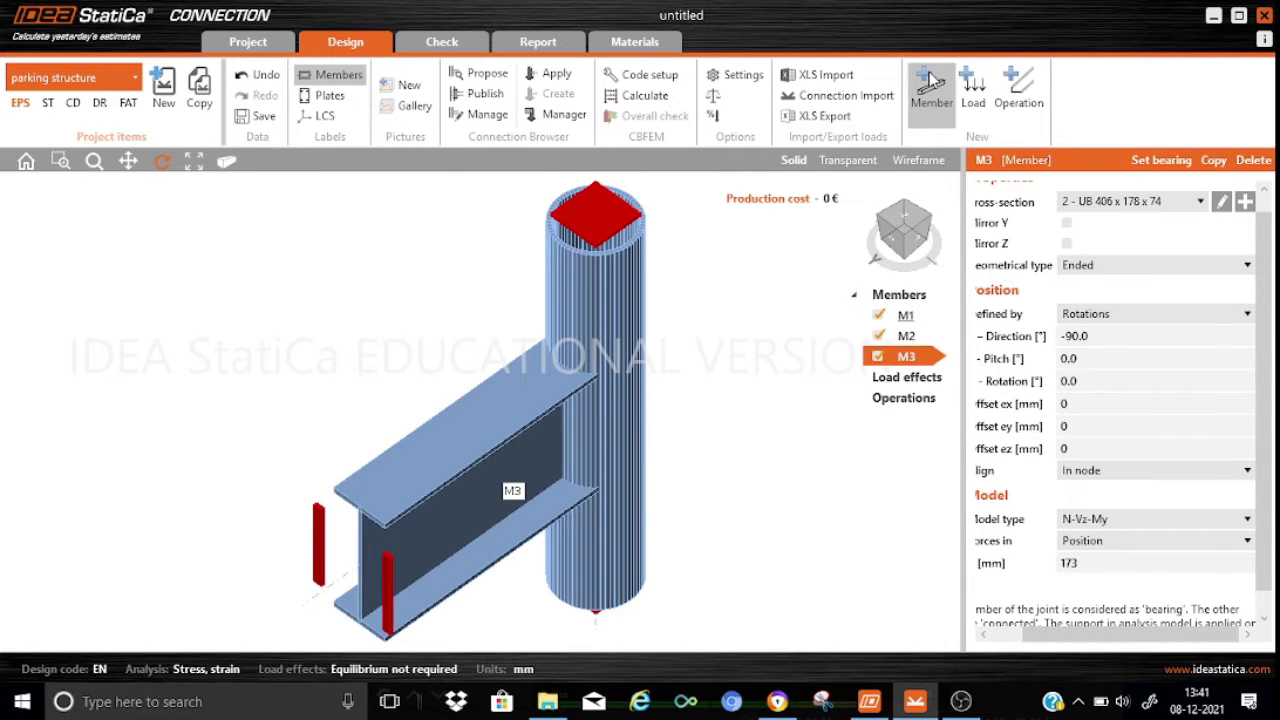
# Create a new rolled I cross-section UB 533 x 210 x 92 from the UB series for M3.
pyautogui.click(1245, 202)
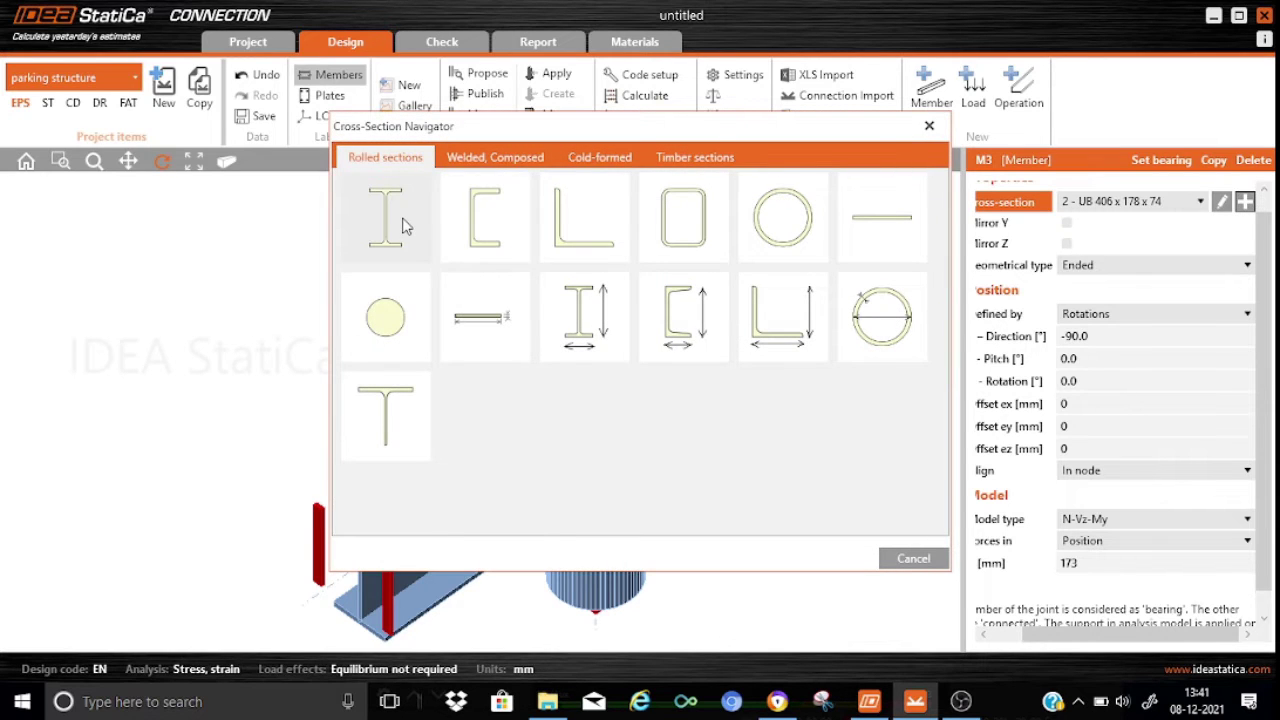
pyautogui.click(386, 218)
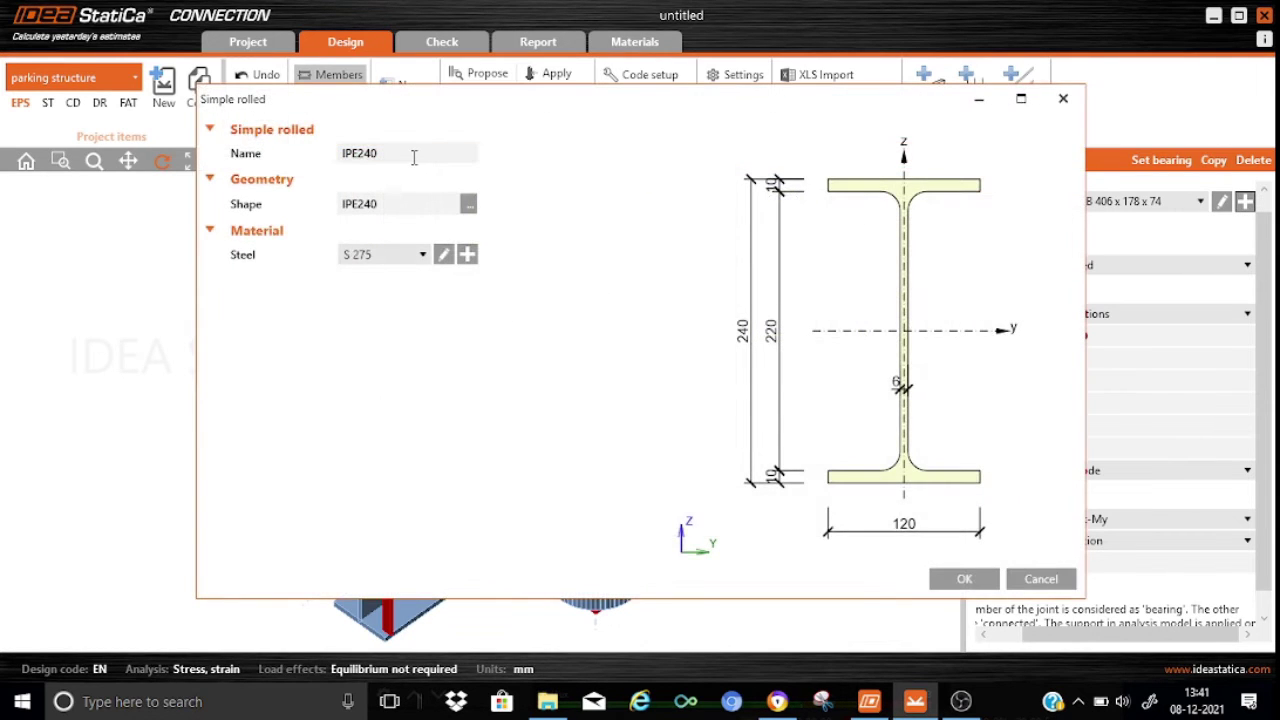
pyautogui.click(468, 204)
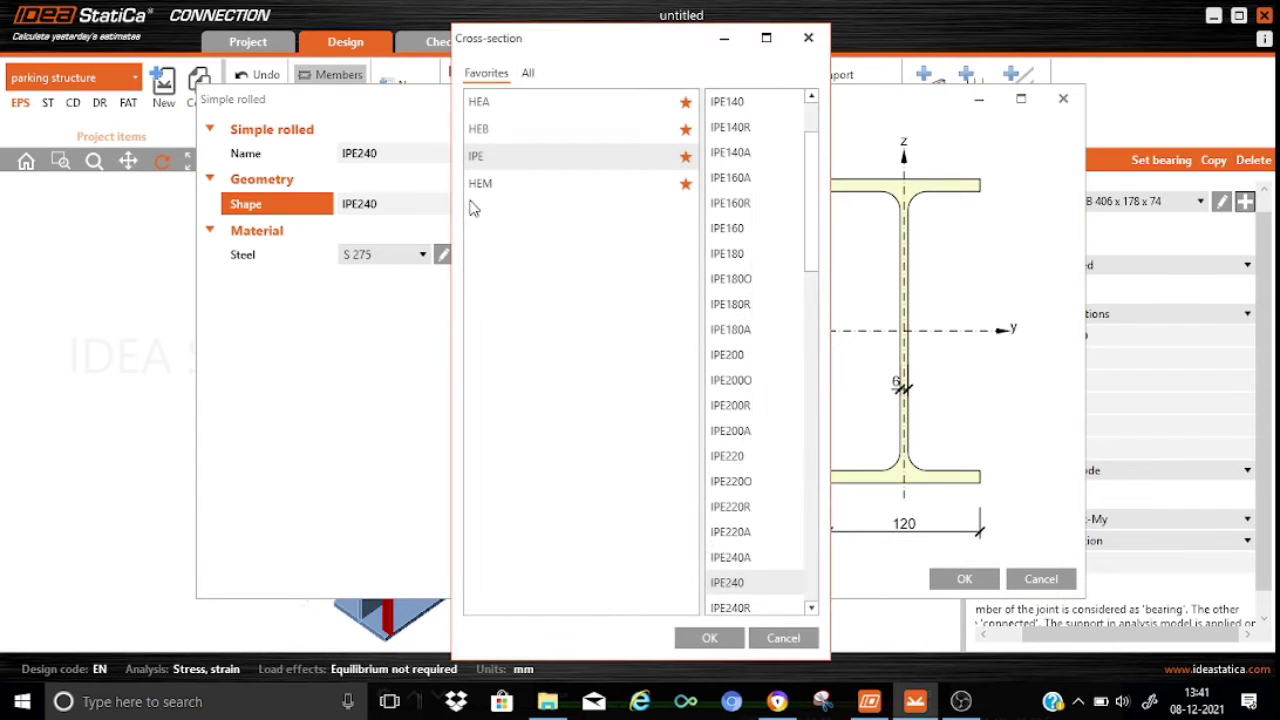
pyautogui.click(533, 75)
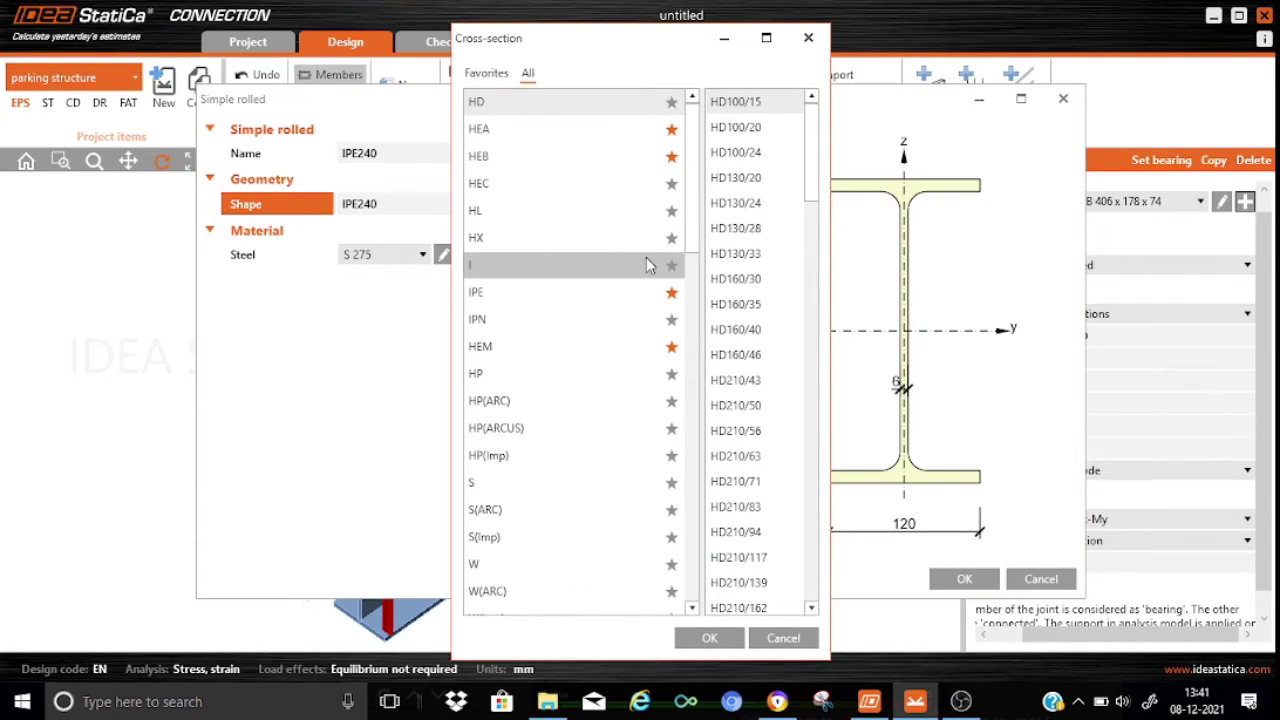
pyautogui.moveTo(692, 237); pyautogui.dragTo(705, 430)
pyautogui.click(489, 545)
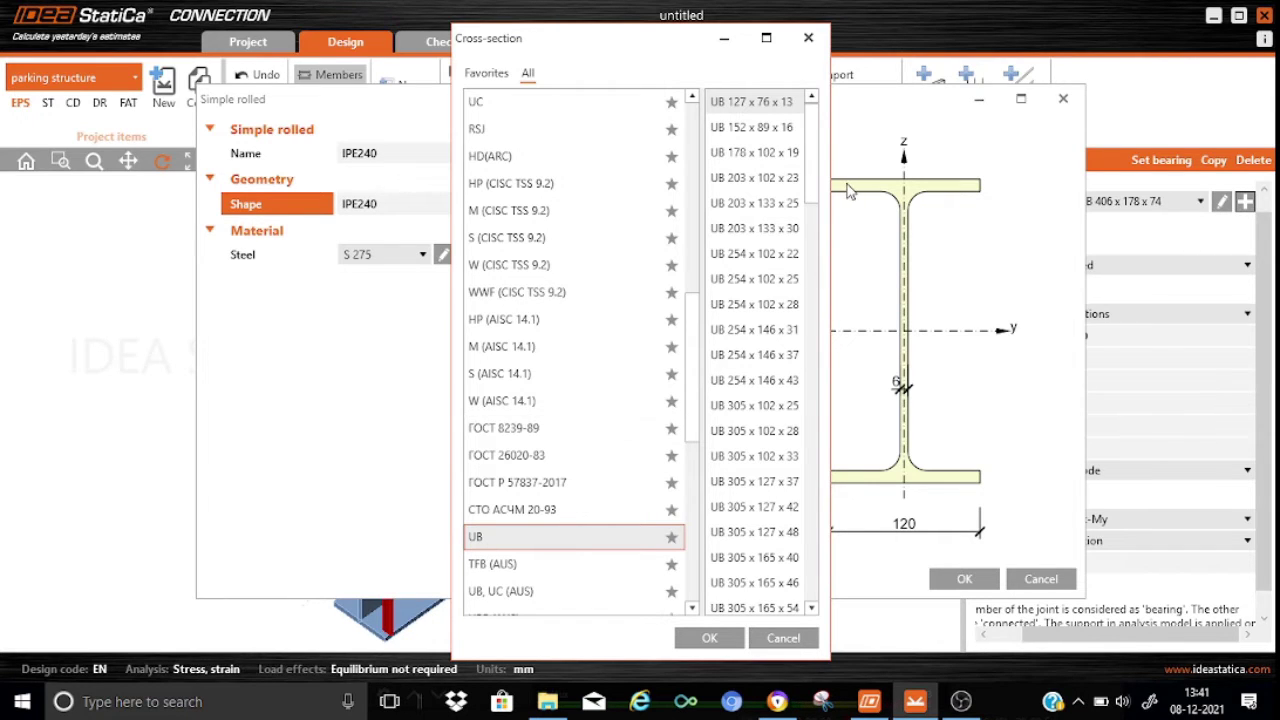
pyautogui.moveTo(815, 175); pyautogui.dragTo(815, 332)
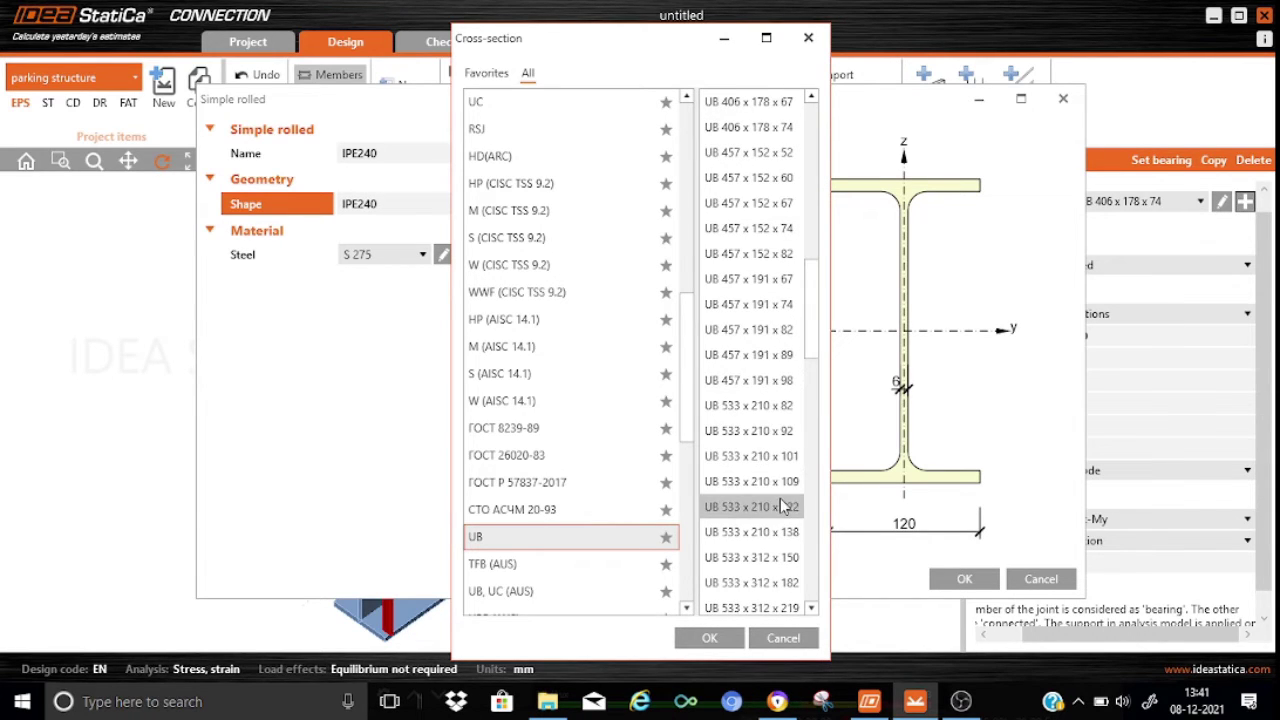
pyautogui.click(766, 438)
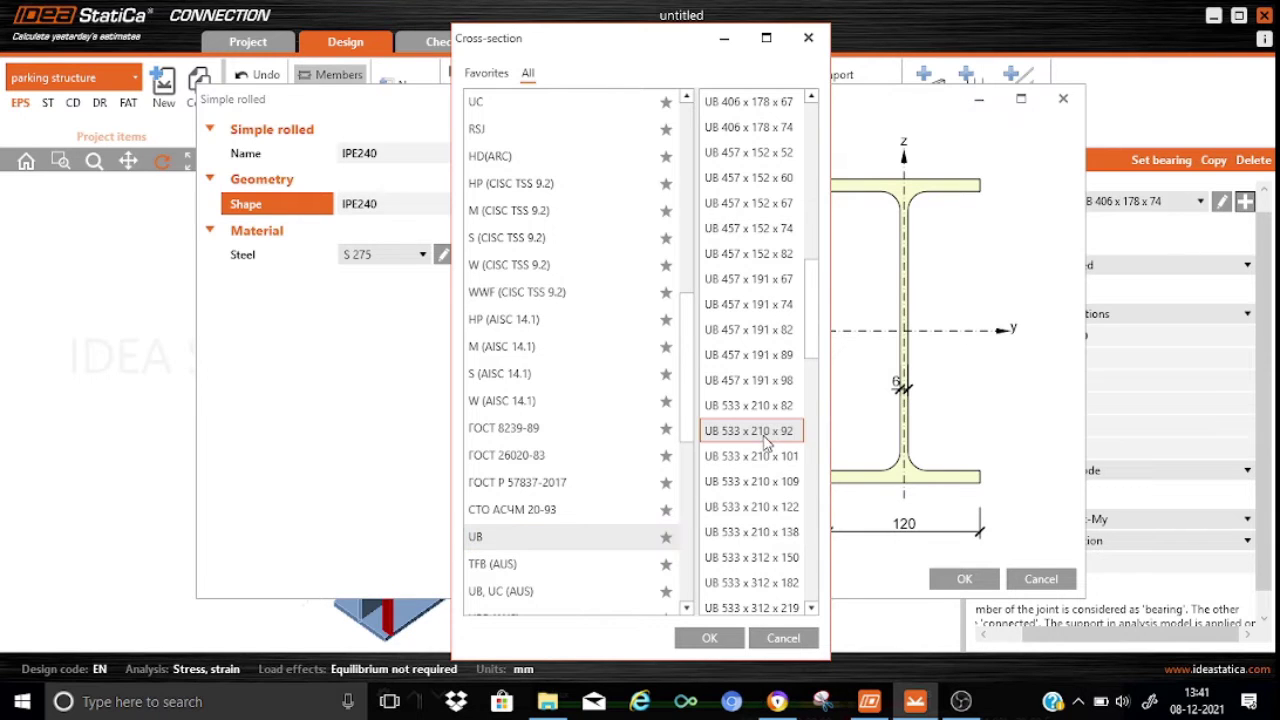
pyautogui.click(687, 644)
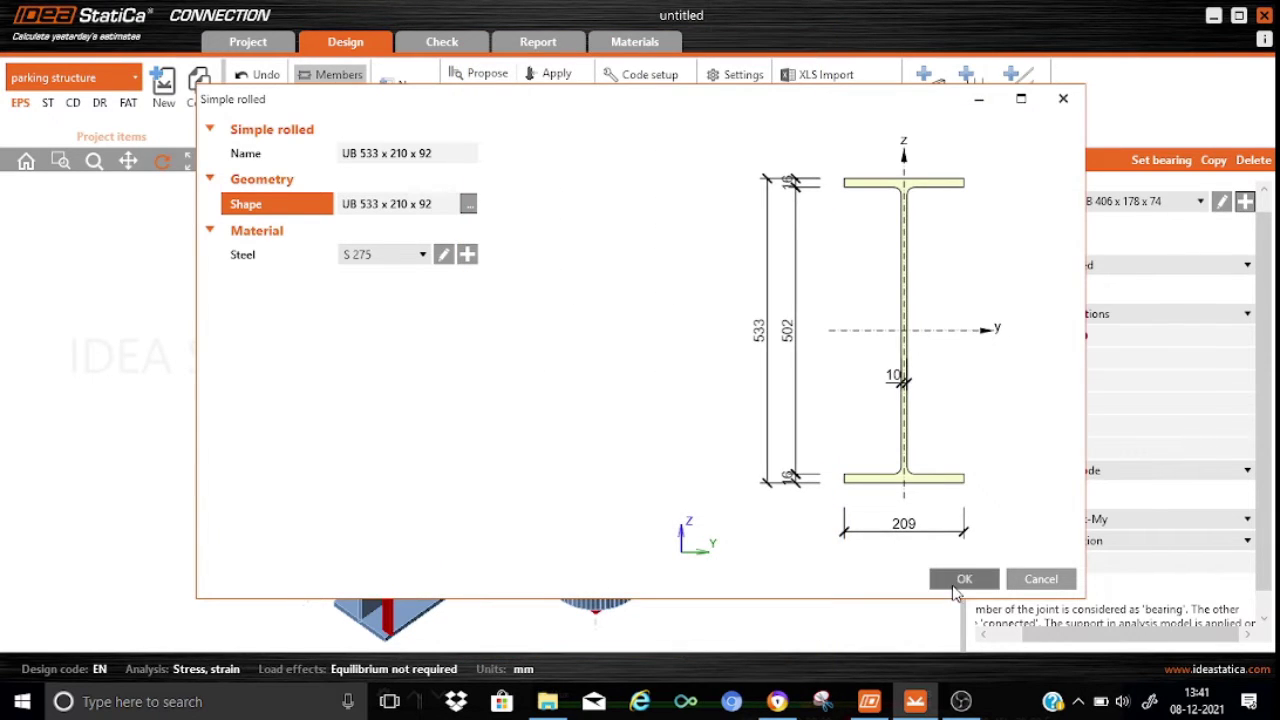
pyautogui.click(962, 580)
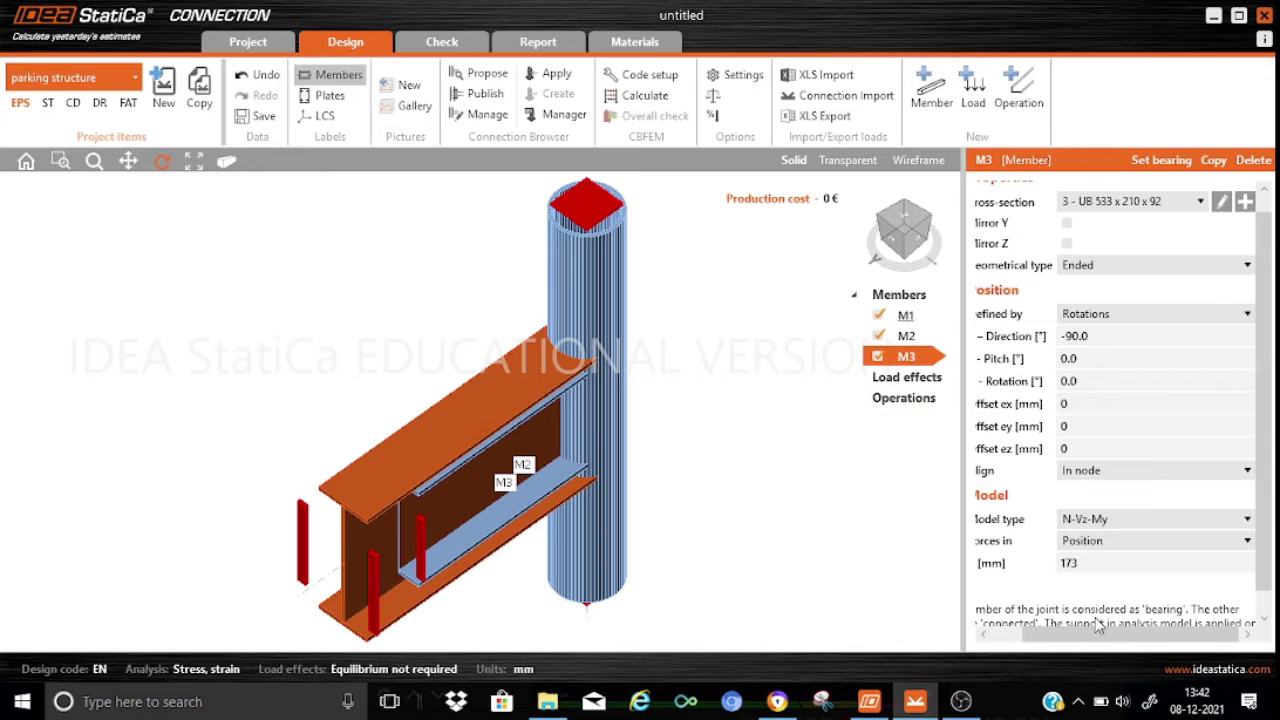
# Change M3's β-direction from -90 to 90 so it faces opposite M2.
pyautogui.moveTo(1097, 630); pyautogui.dragTo(1065, 630)
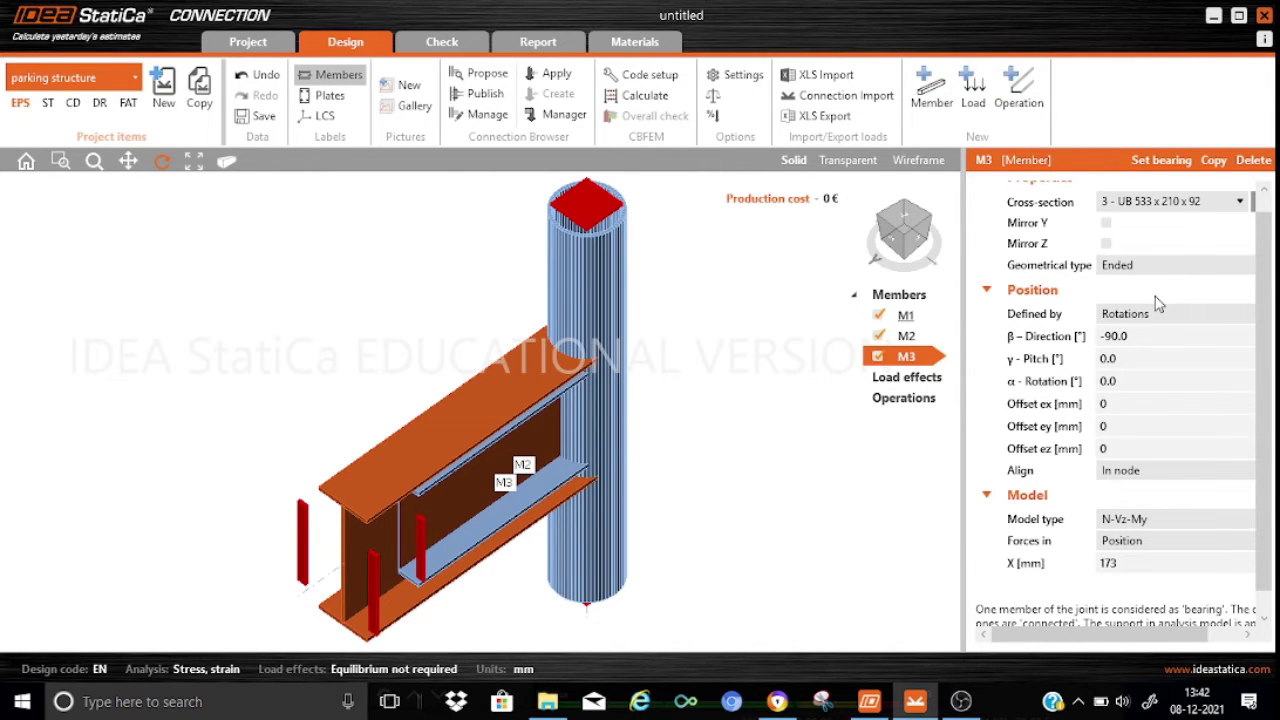
pyautogui.click(1125, 335)
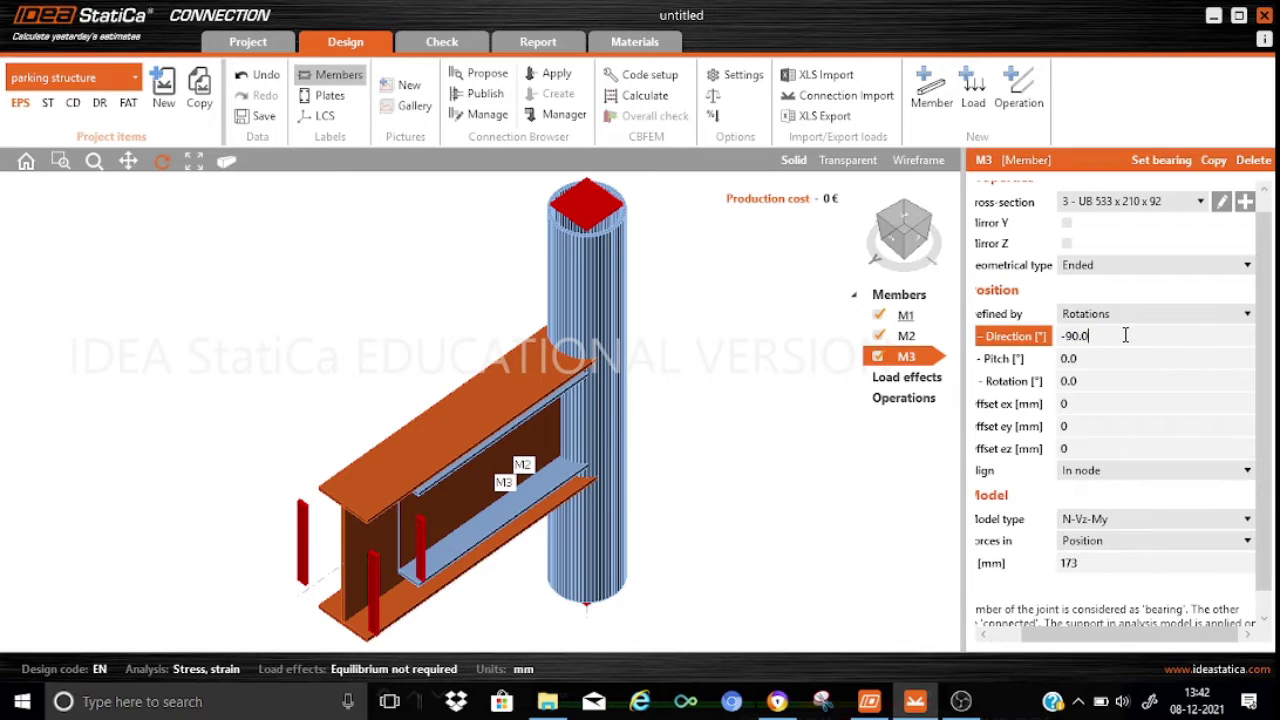
pyautogui.press('BackSpace')
pyautogui.press('BackSpace')
pyautogui.press('BackSpace')
pyautogui.write('90')
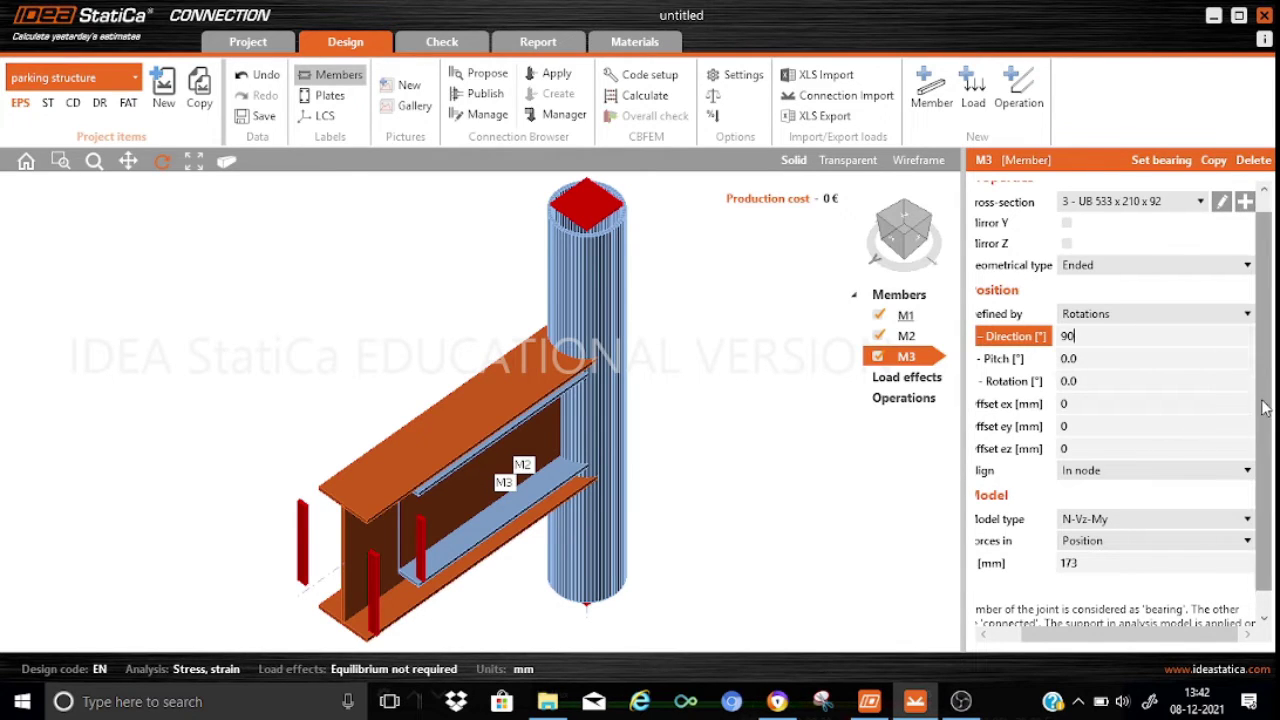
pyautogui.click(1110, 380)
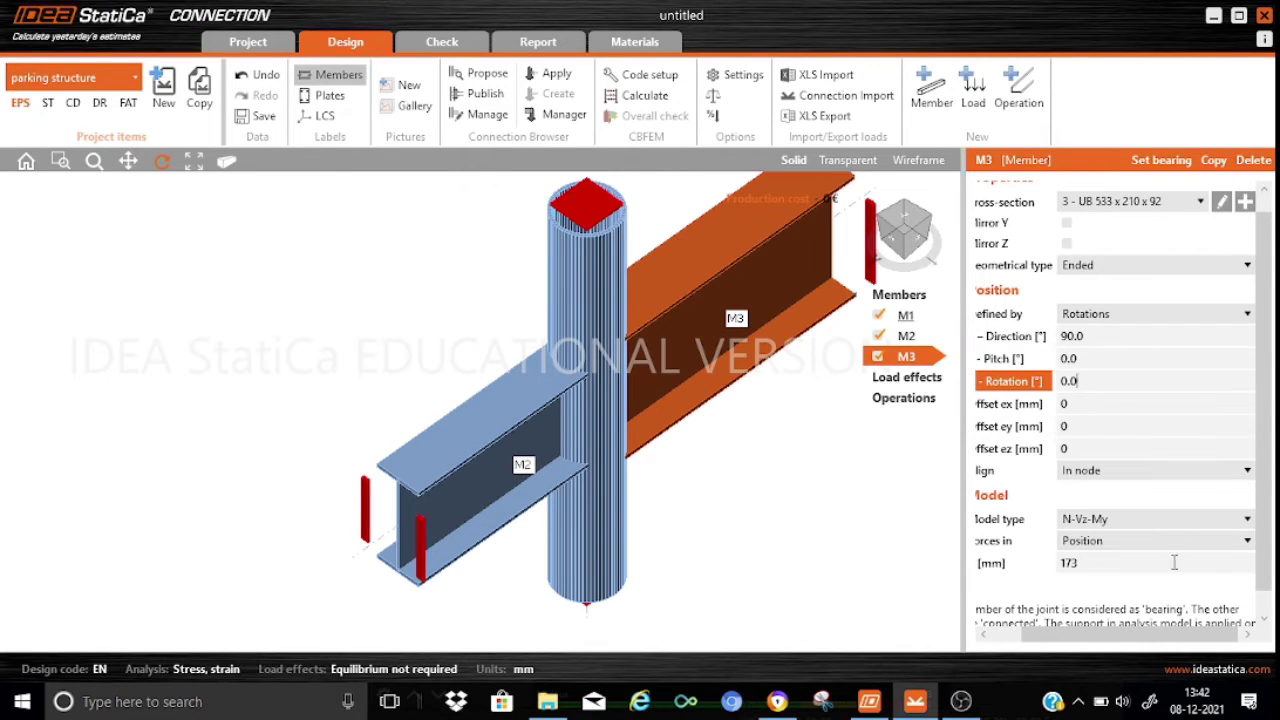
# Set M3's force position X to 203 mm.
pyautogui.hscroll(-2, 1112, 640)
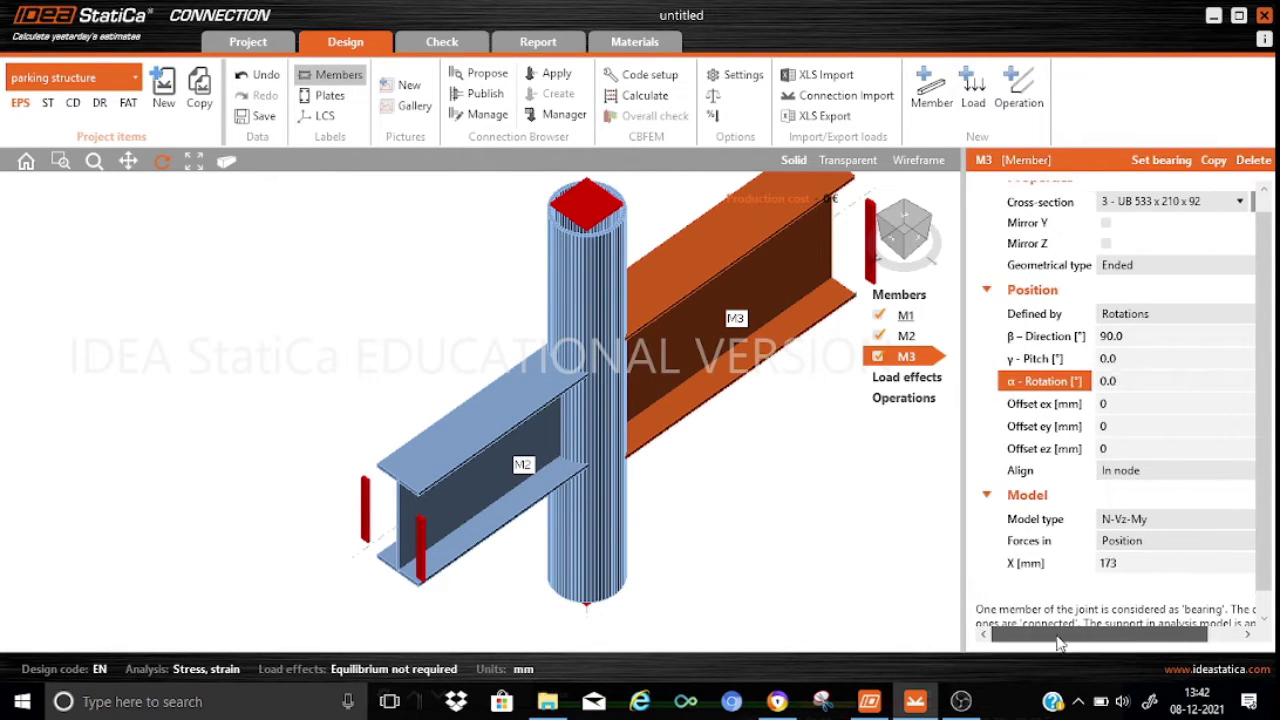
pyautogui.click(1122, 561)
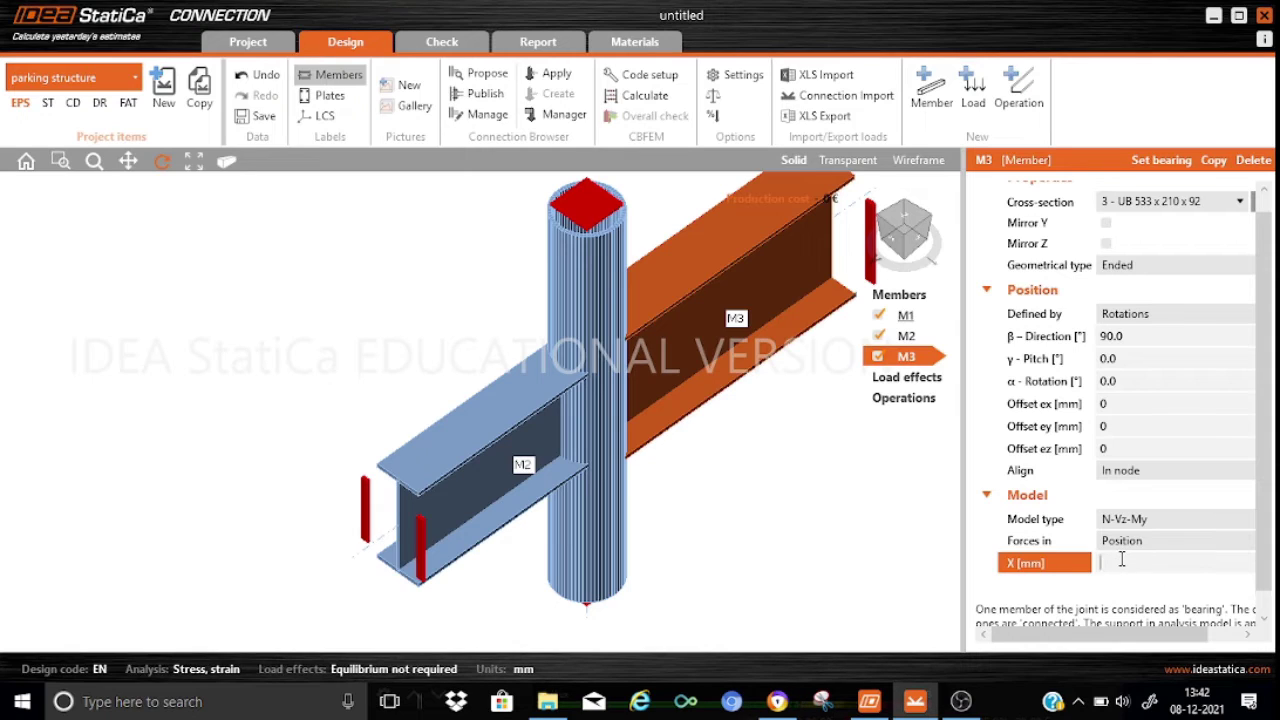
pyautogui.write('03')
pyautogui.click(1127, 427)
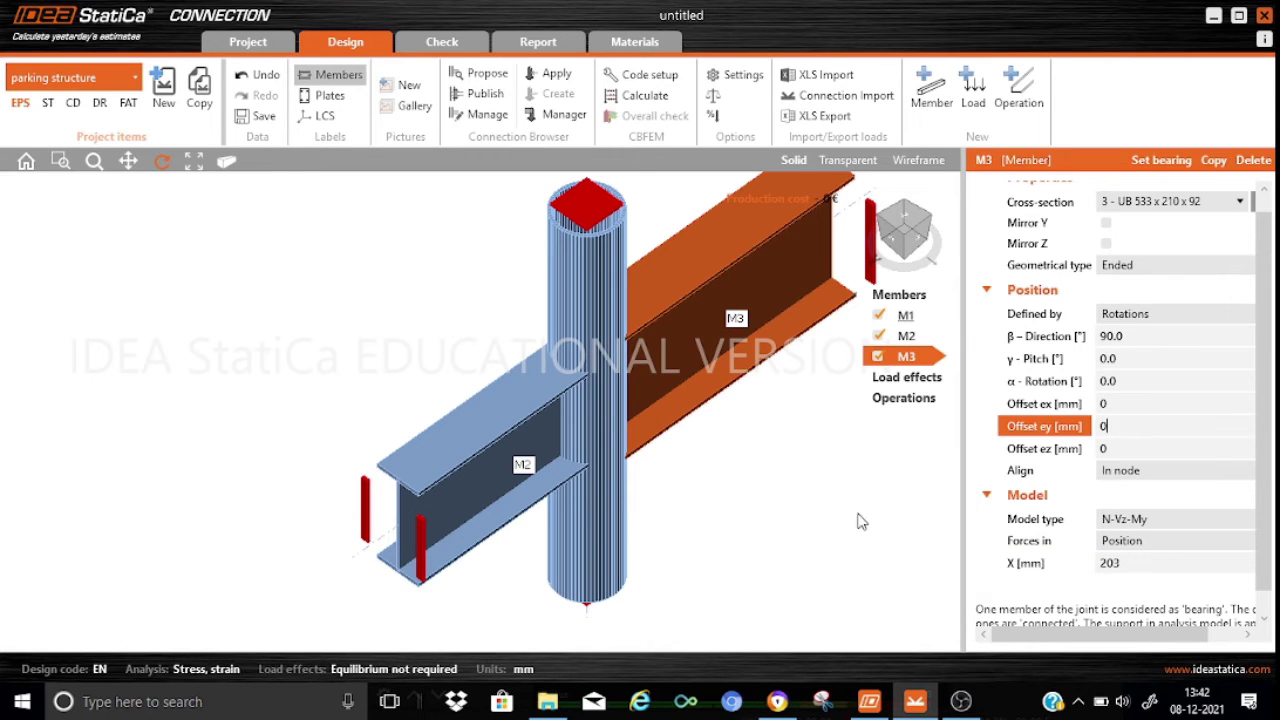
pyautogui.click(229, 163)
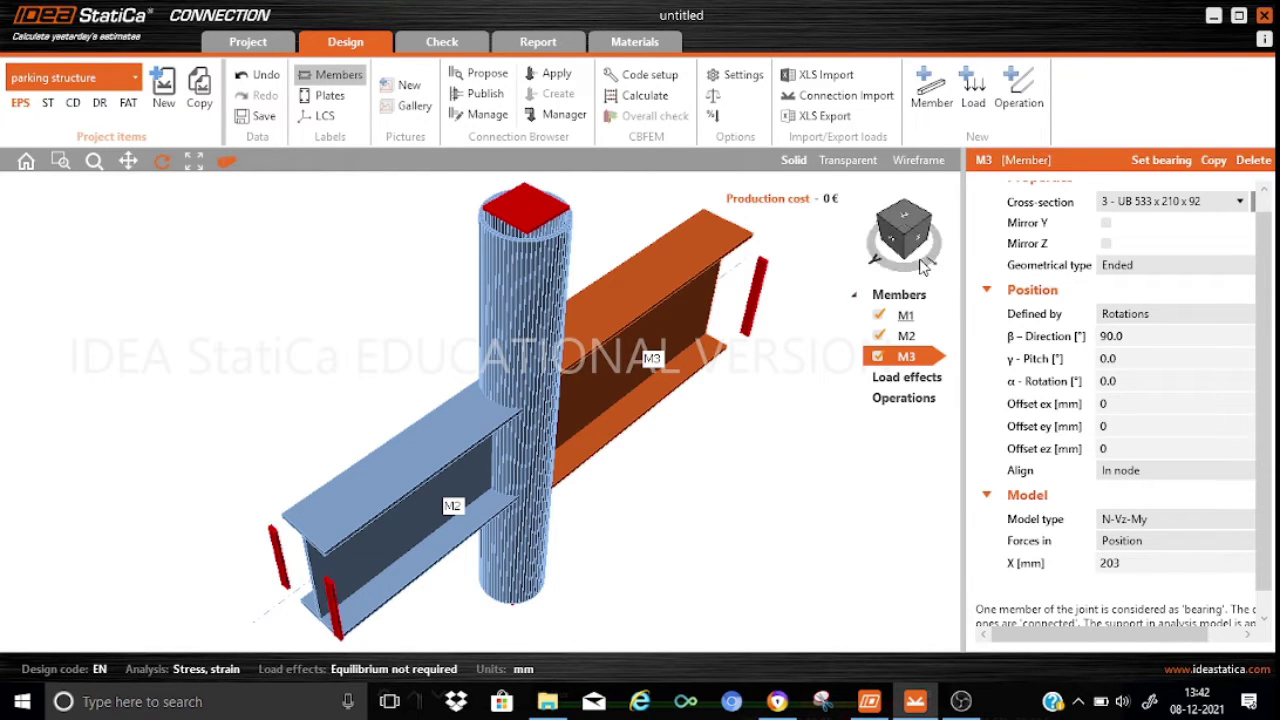
pyautogui.moveTo(922, 268)
pyautogui.mouseDown()
pyautogui.moveTo(903, 270)
pyautogui.moveTo(945, 255)
pyautogui.moveTo(852, 268)
pyautogui.moveTo(935, 268)
pyautogui.moveTo(895, 262)
pyautogui.moveTo(916, 270)
pyautogui.mouseUp()
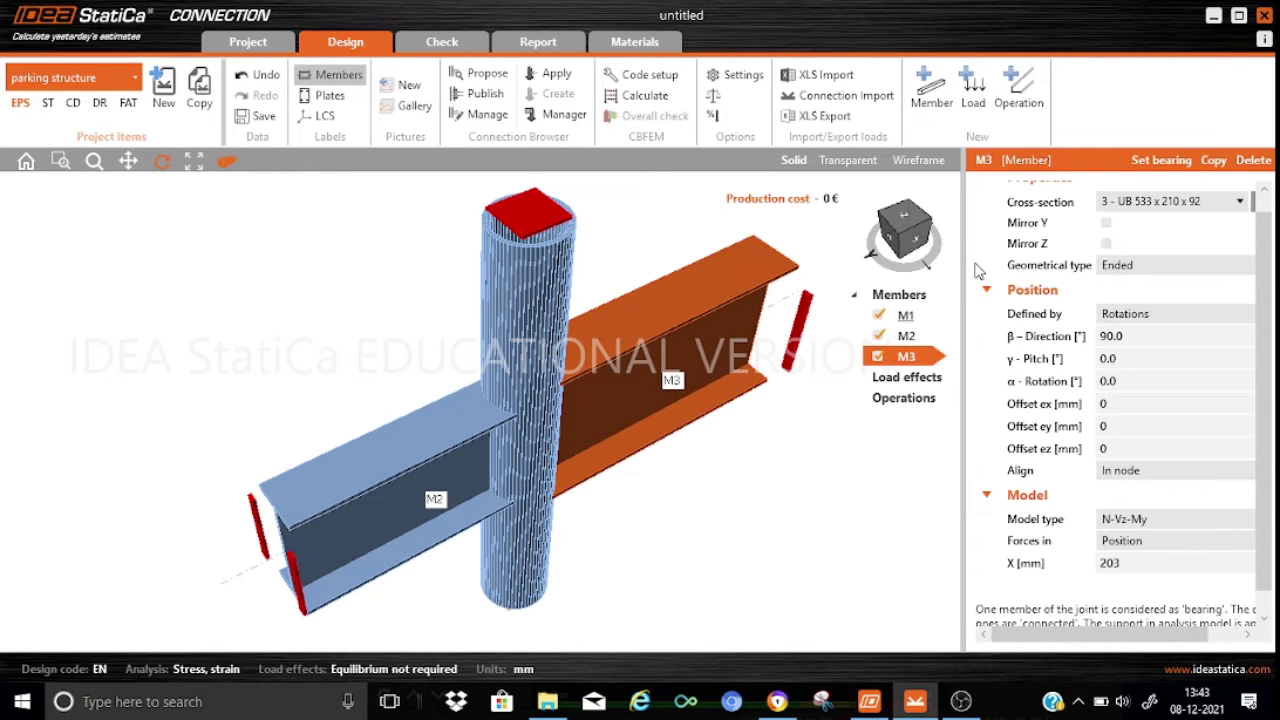
# Add a 'Fin plate - beam to beam or column' operation using M20 8.8 bolts.
pyautogui.click(1018, 90)
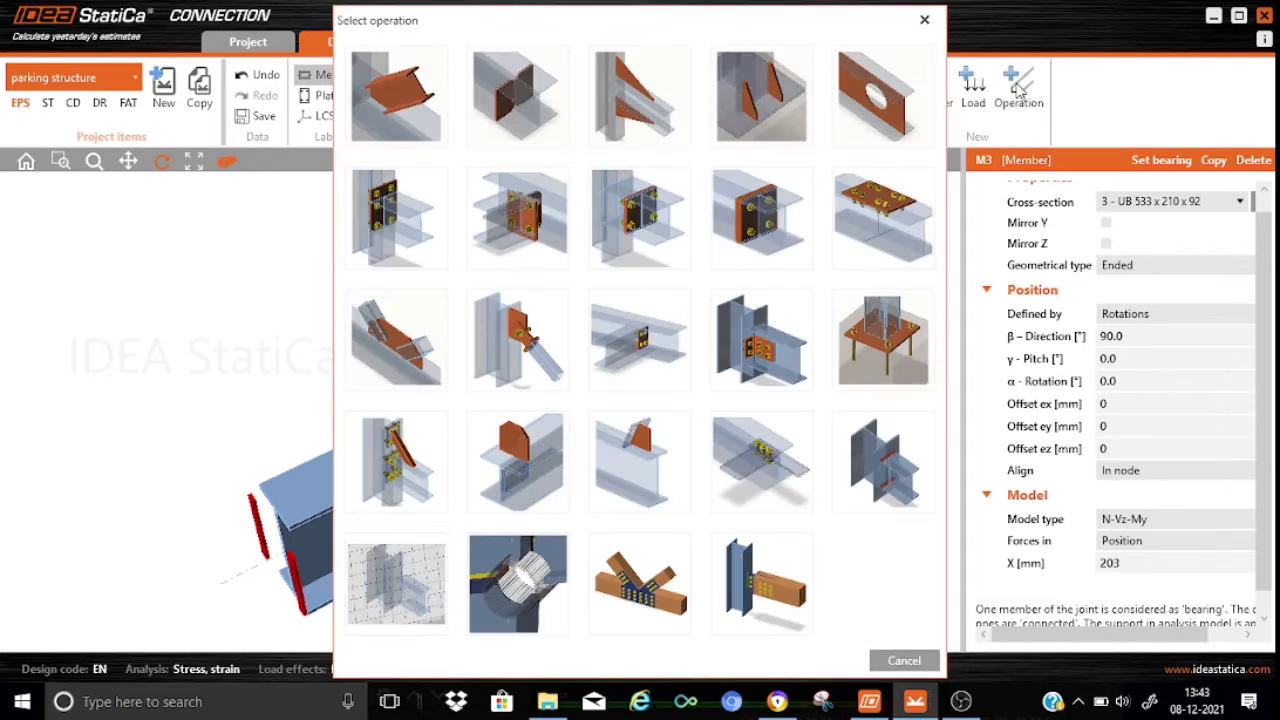
pyautogui.click(617, 352)
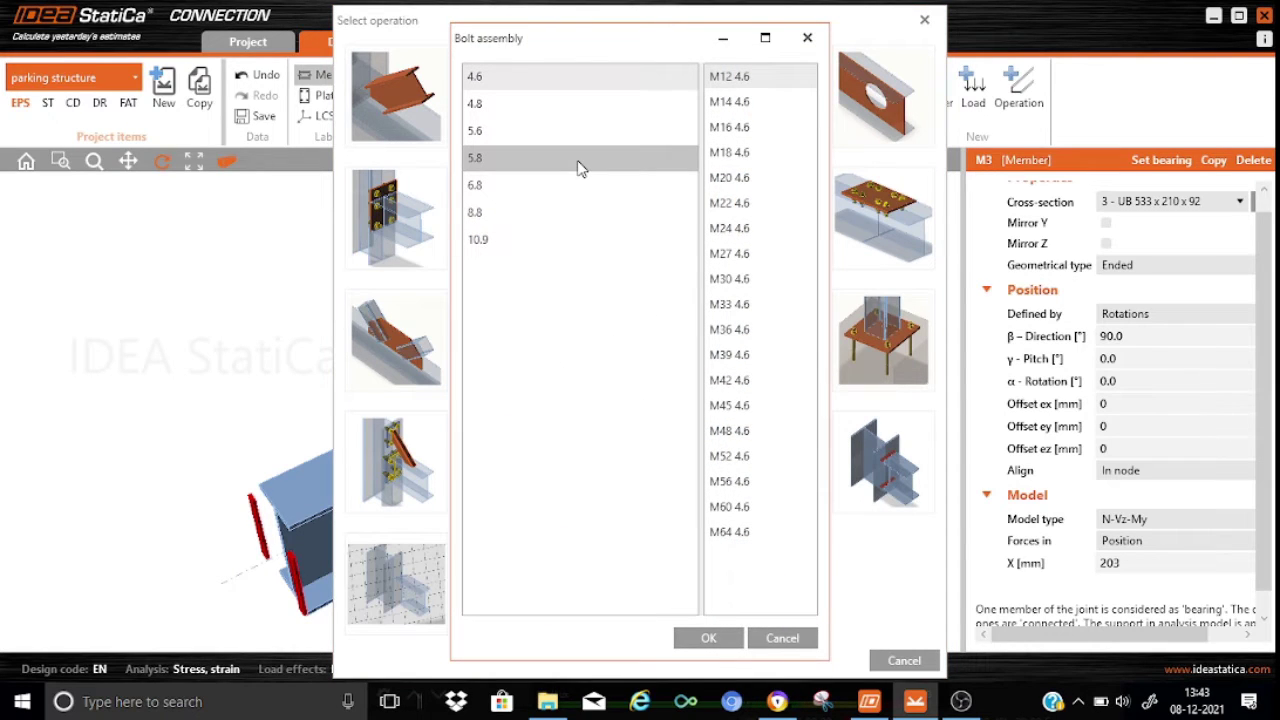
pyautogui.click(509, 218)
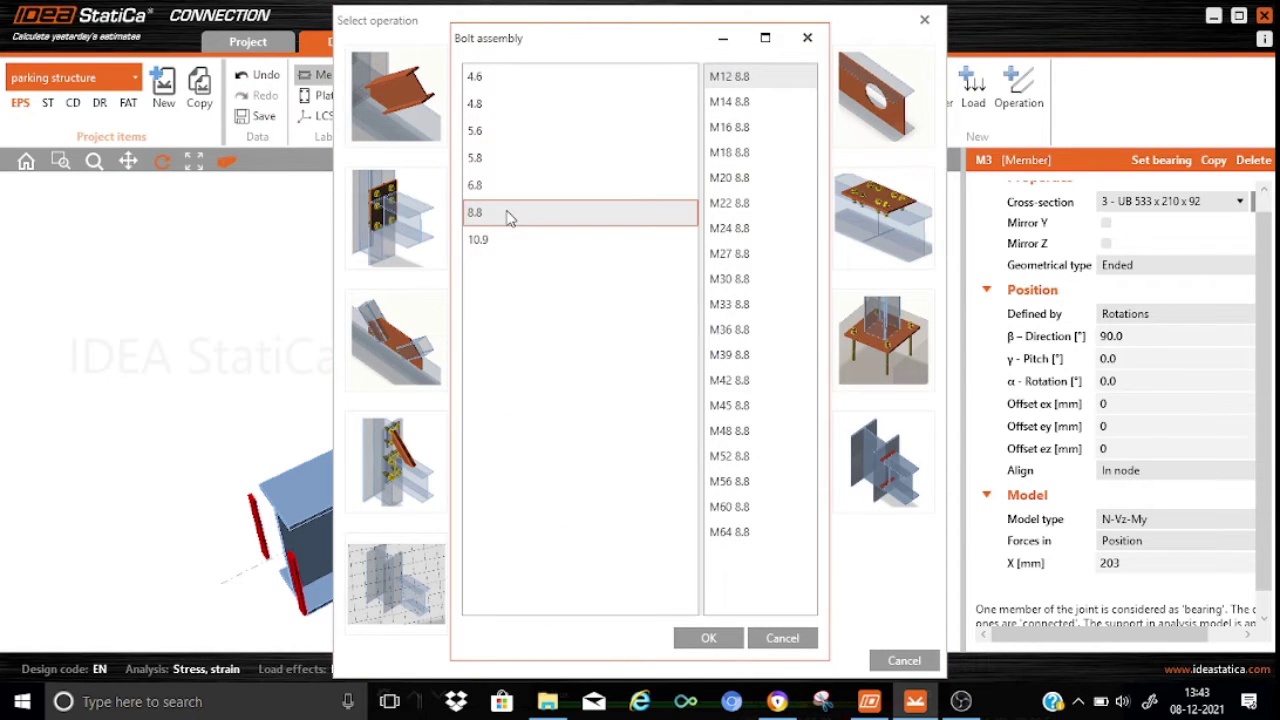
pyautogui.click(740, 177)
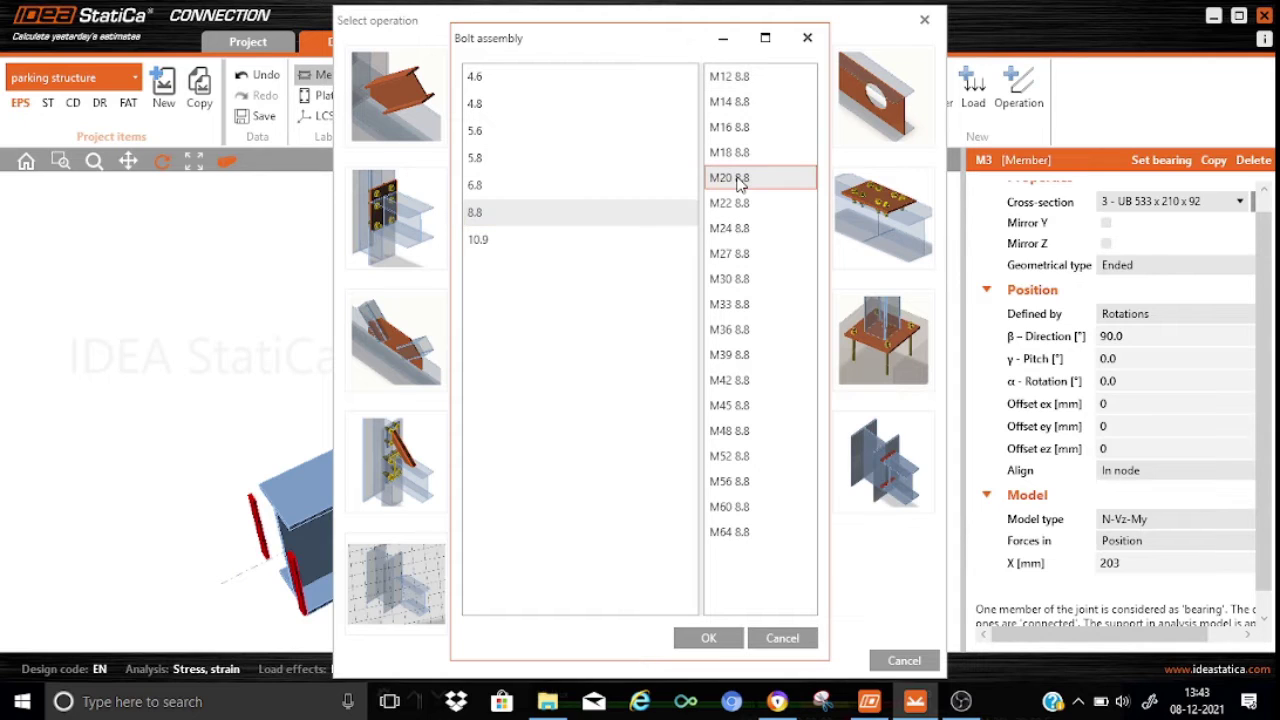
pyautogui.click(703, 641)
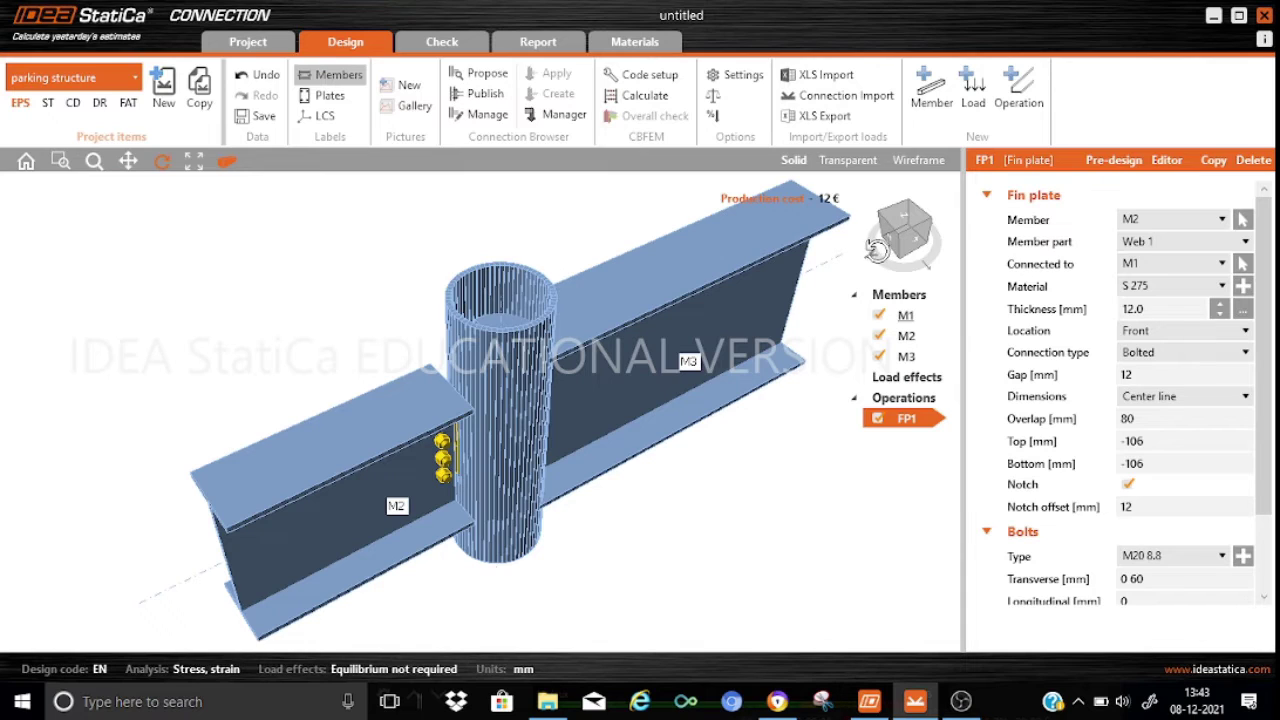
# Zoom in, orbit so beam M2 faces forward, and snap to the front view-cube face.
pyautogui.click(93, 162)
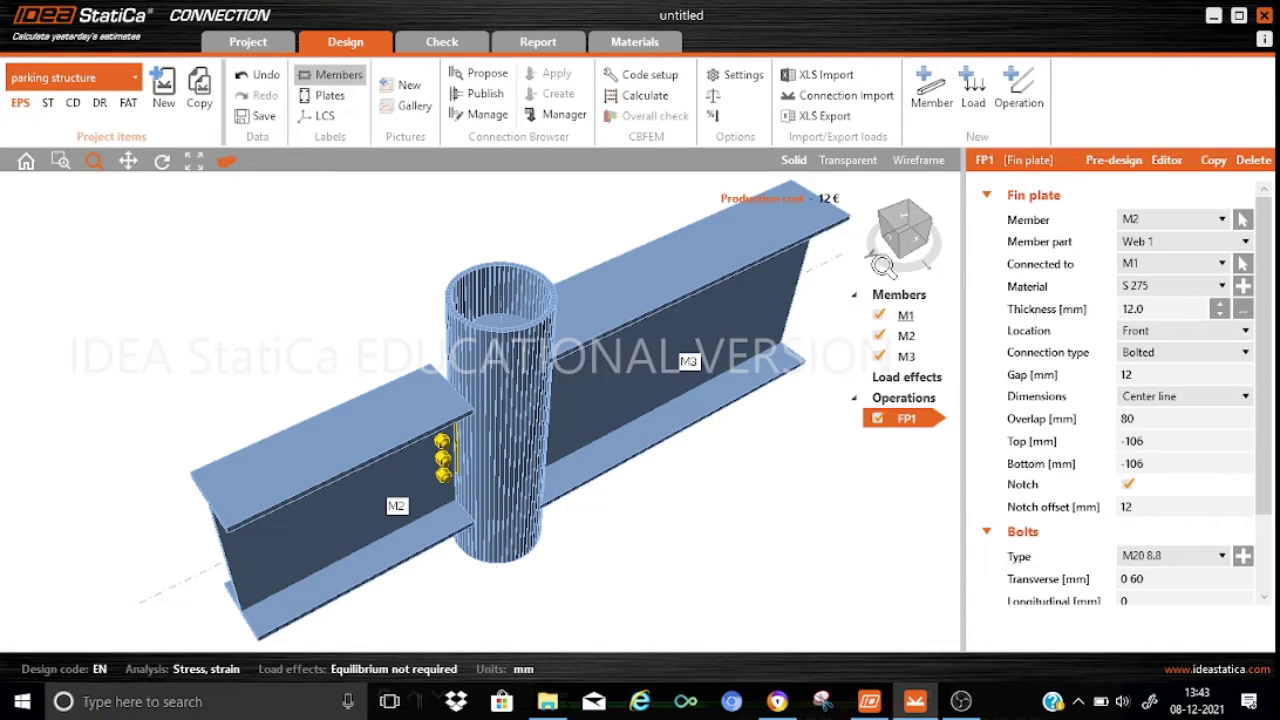
pyautogui.scroll(-1, 895, 265)
pyautogui.moveTo(895, 274); pyautogui.dragTo(974, 247)
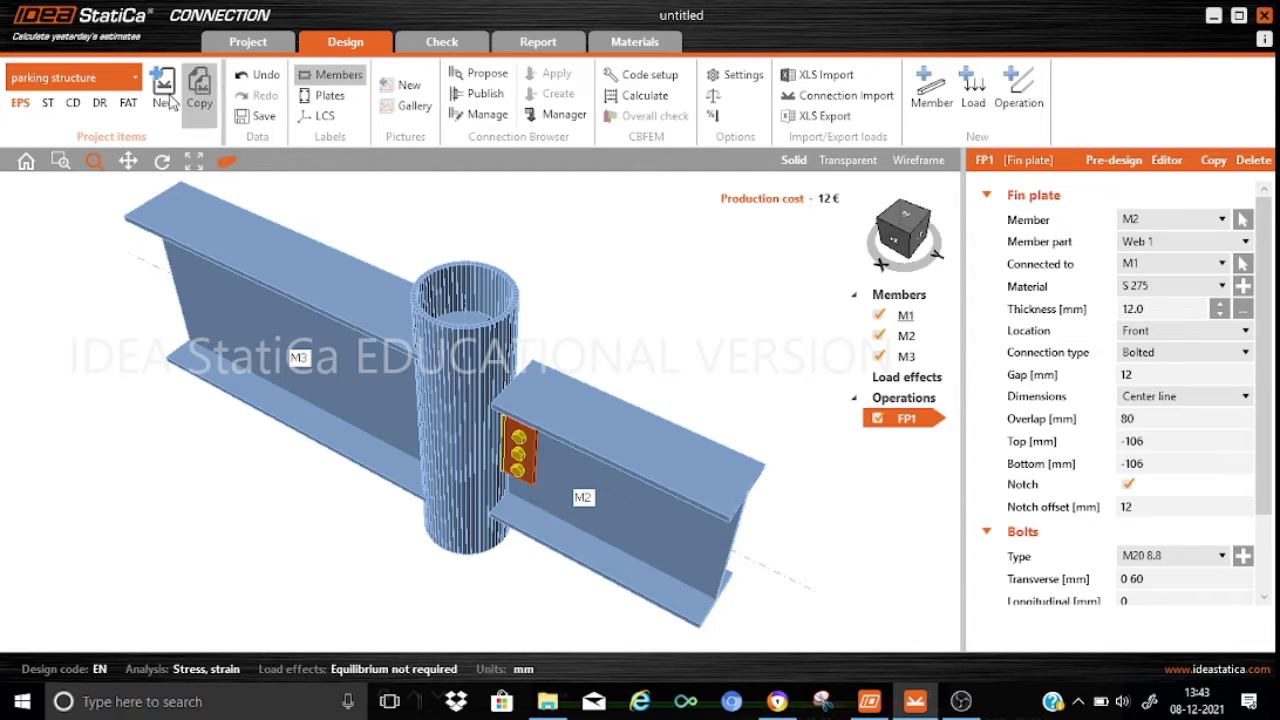
pyautogui.click(228, 163)
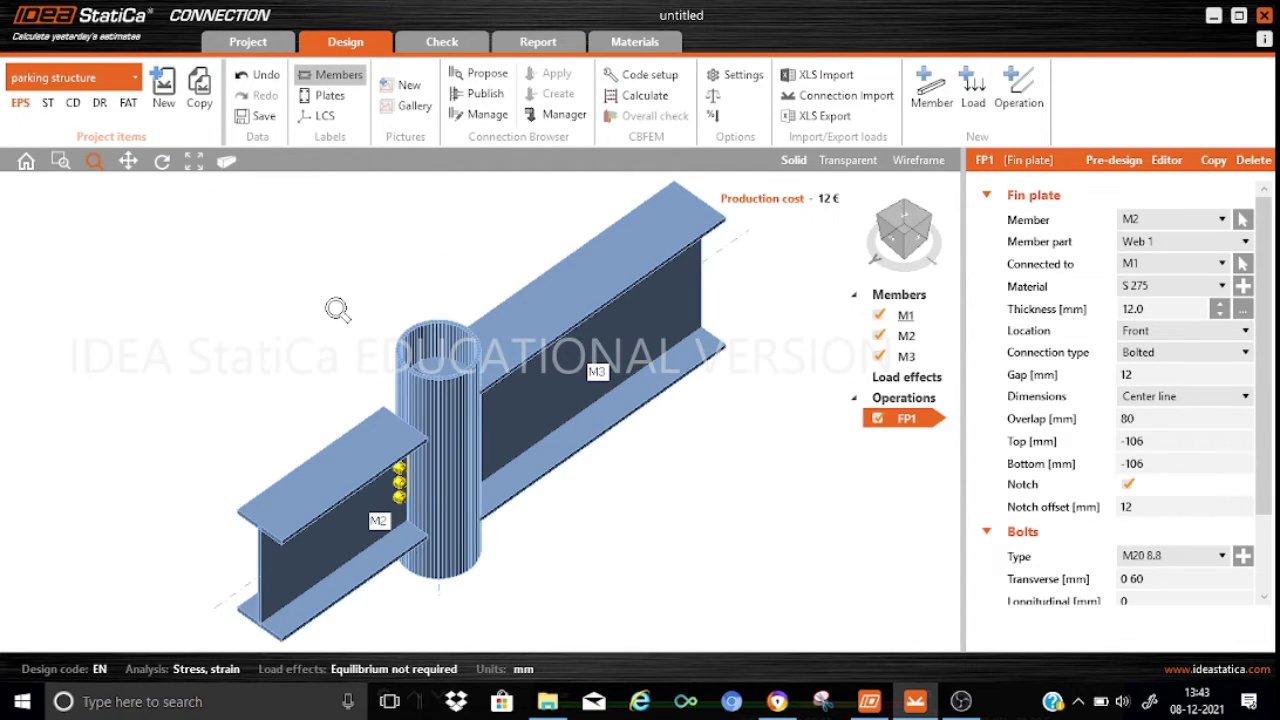
pyautogui.scroll(2, 390, 375)
pyautogui.scroll(-3, 380, 375)
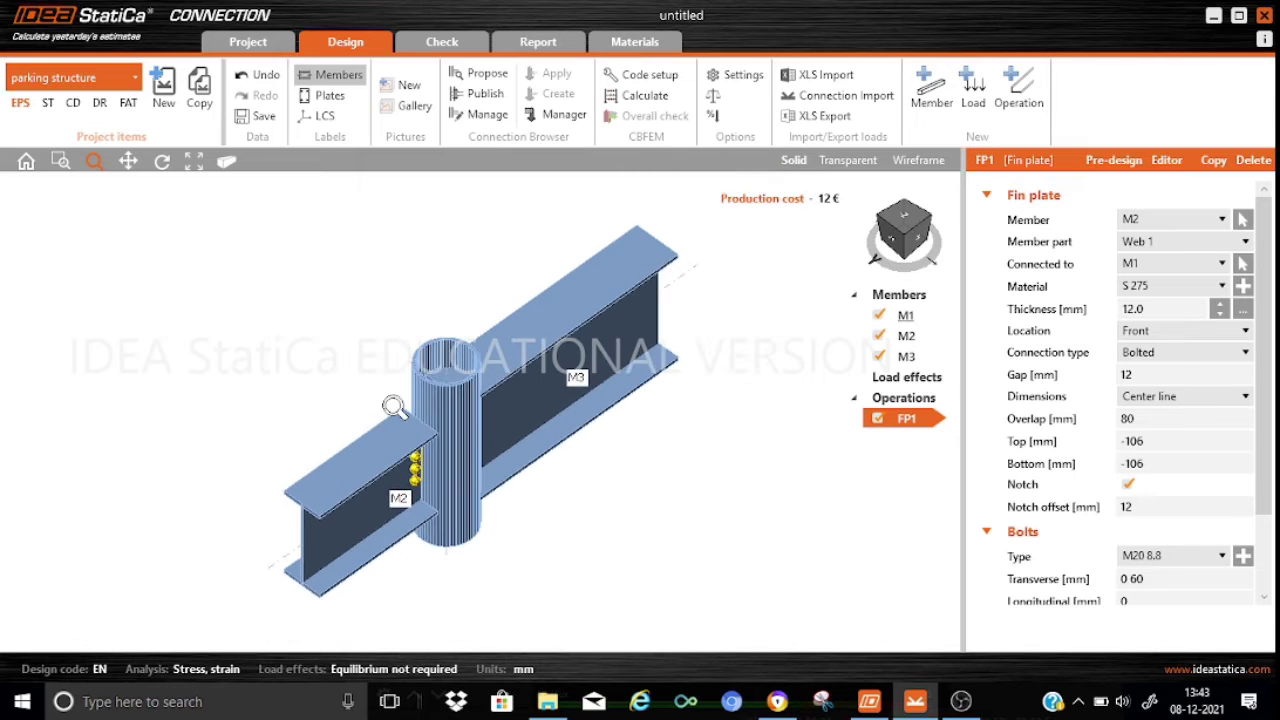
pyautogui.click(911, 224)
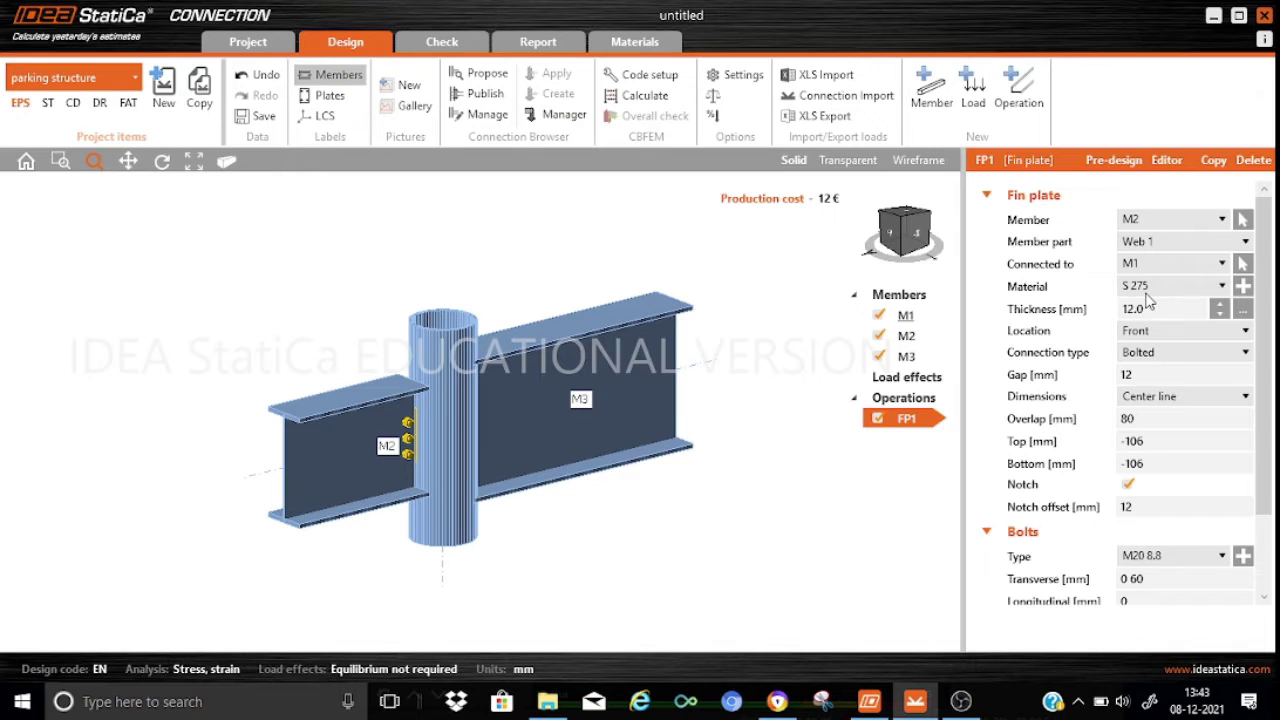
# Make fin plate FP1 10 mm thick, placed on the rear side, with a 10 mm gap.
pyautogui.click(1220, 315)
pyautogui.click(1220, 315)
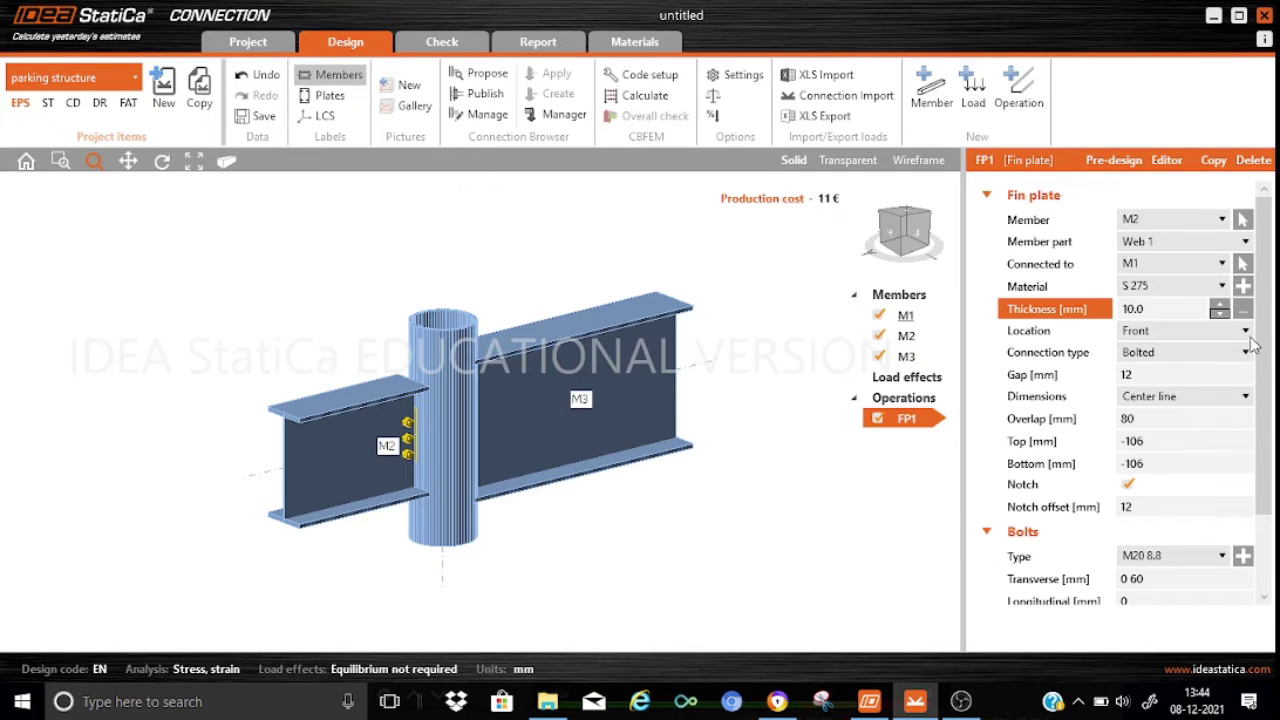
pyautogui.click(1246, 332)
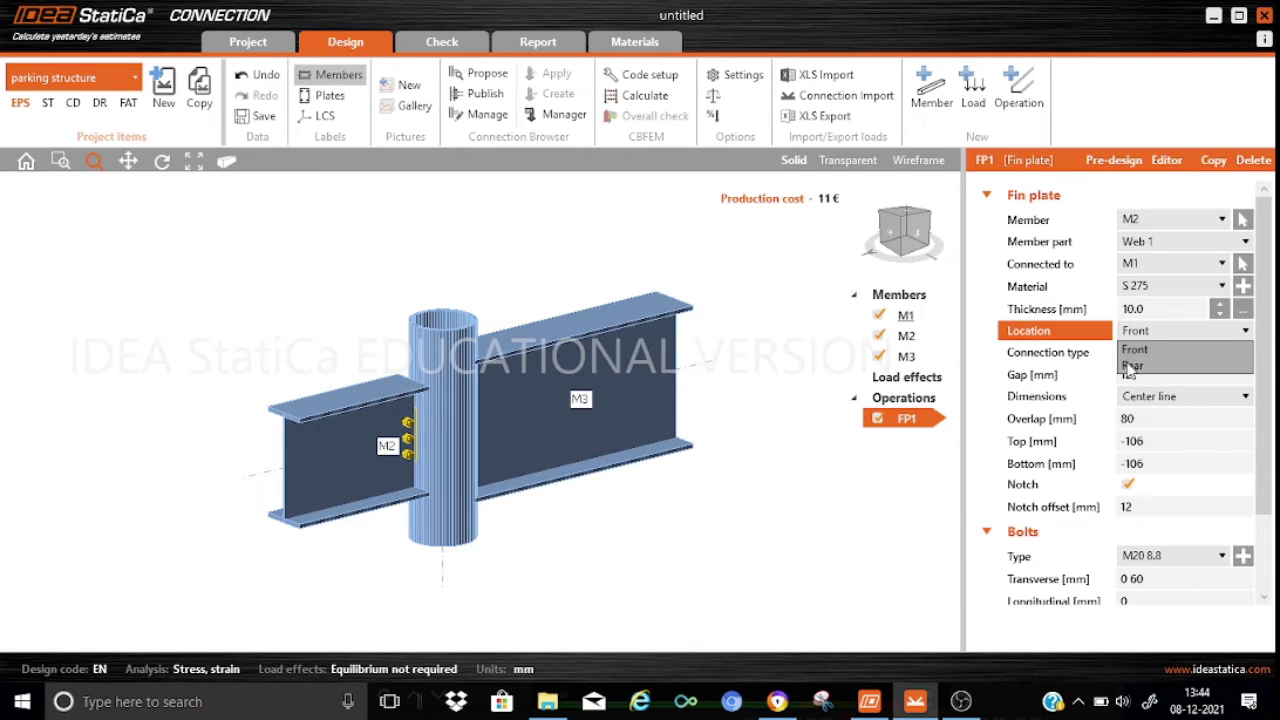
pyautogui.click(1131, 362)
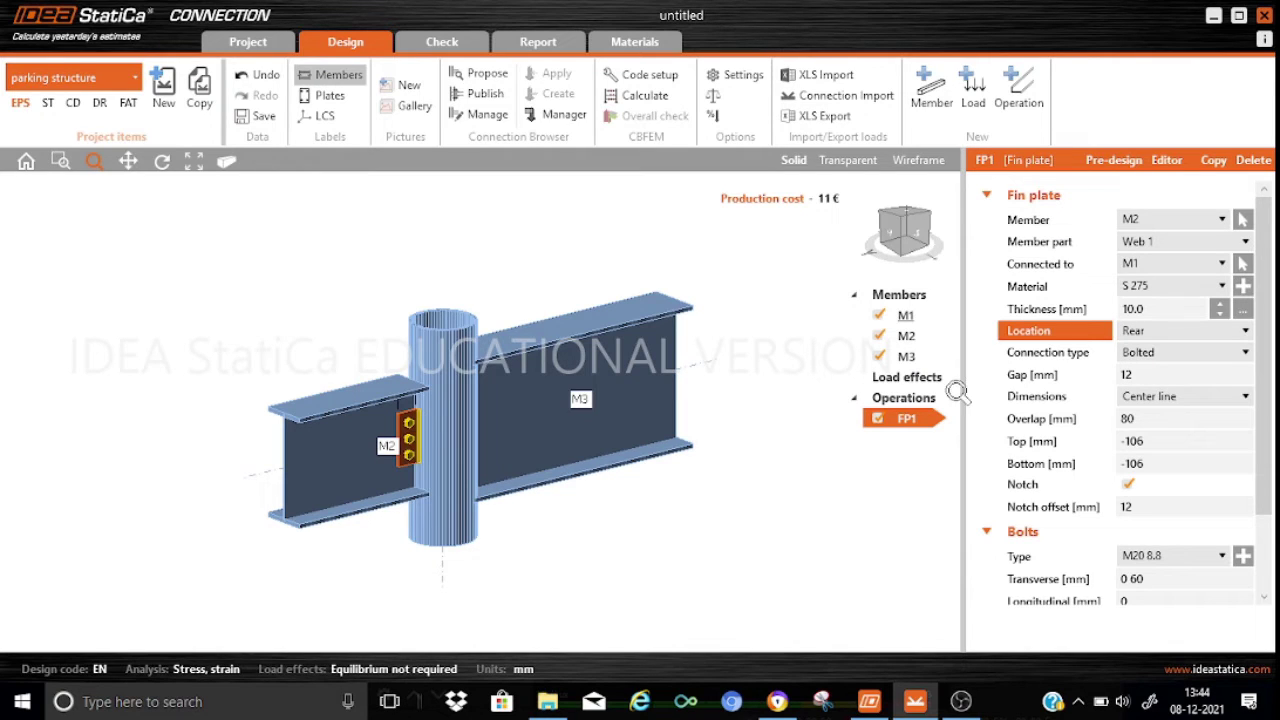
pyautogui.click(1136, 375)
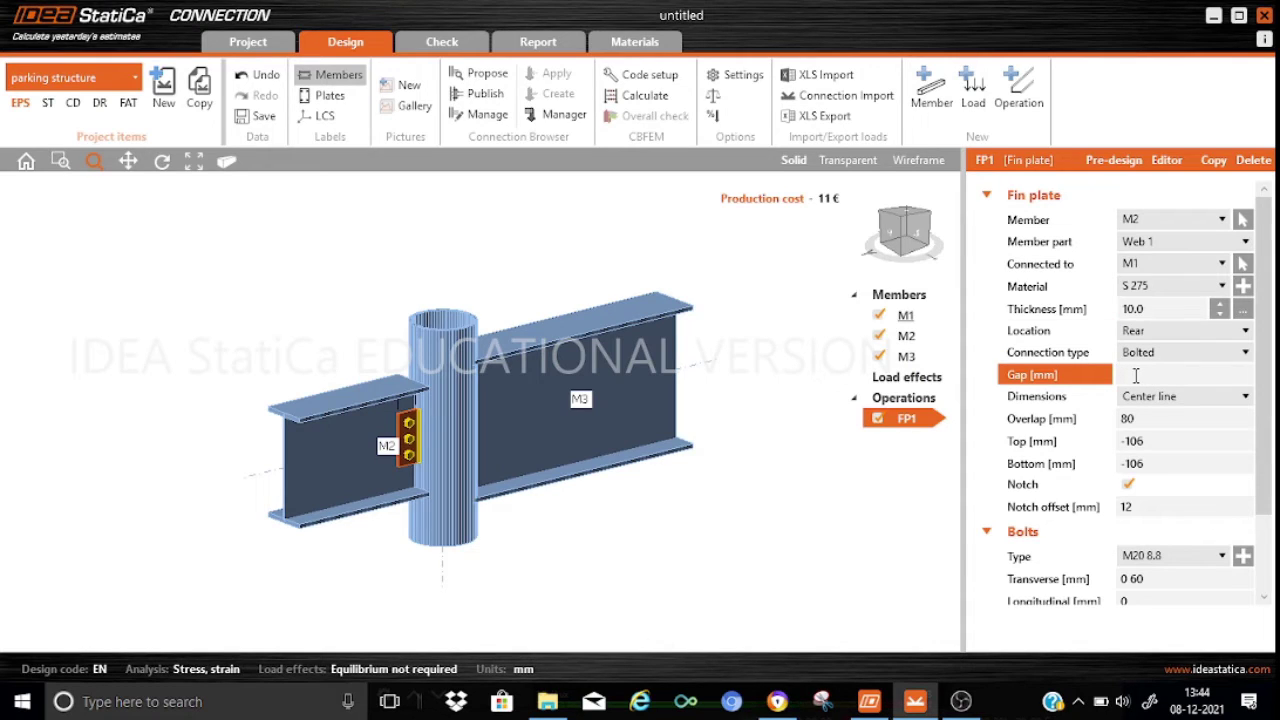
pyautogui.write('0')
pyautogui.press('Tab')
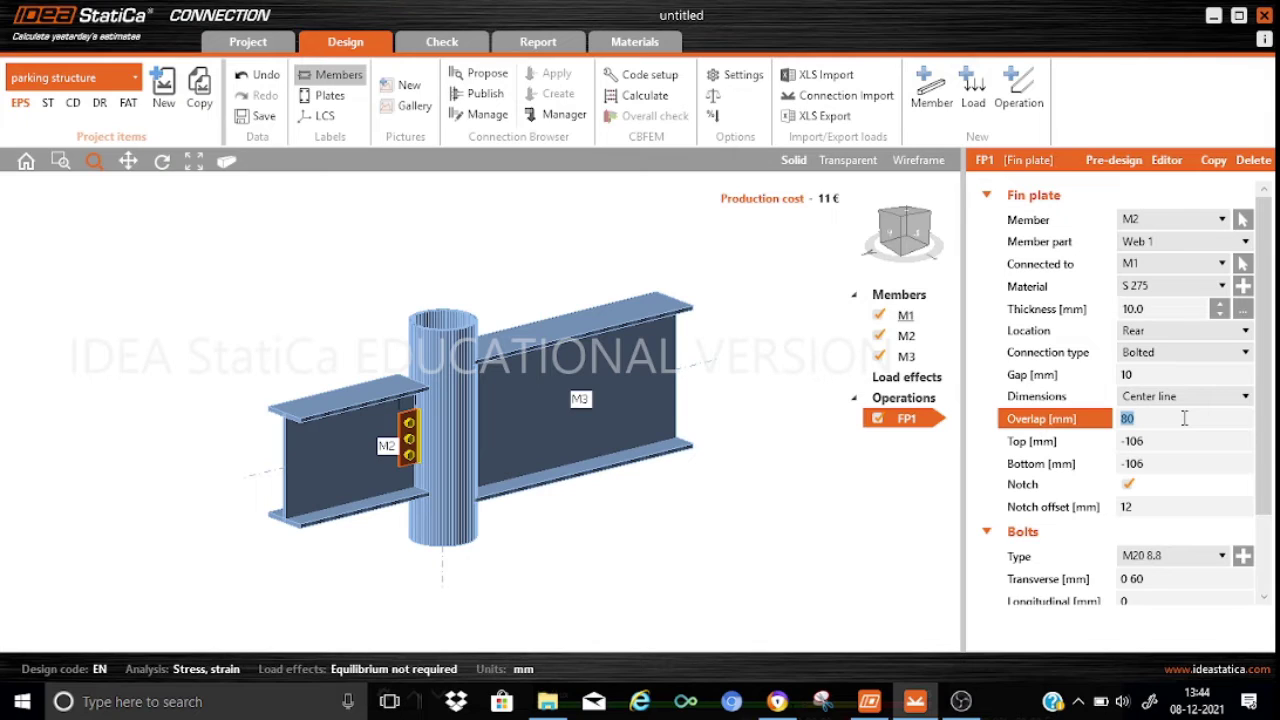
# Set FP1 overlap to 90, top offset to -50 and bottom offset to -73.
pyautogui.click(1151, 418)
pyautogui.write('90')
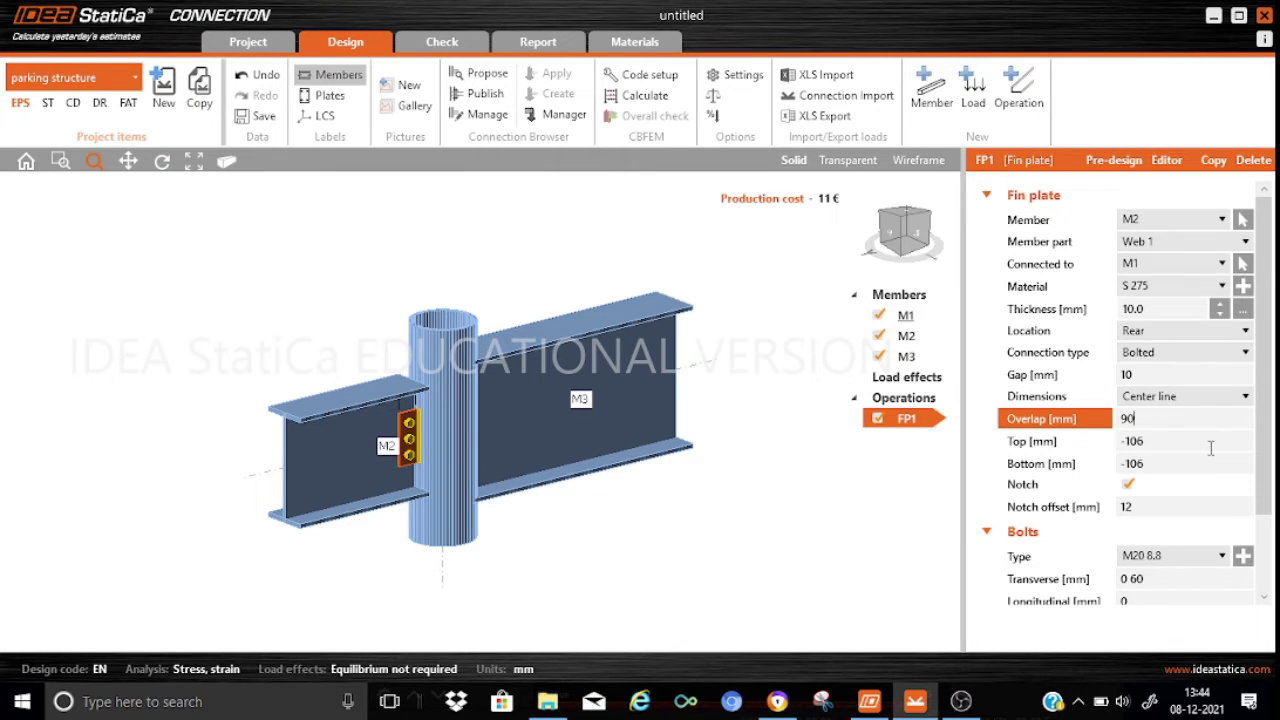
pyautogui.click(1148, 441)
pyautogui.press('BackSpace')
pyautogui.press('BackSpace')
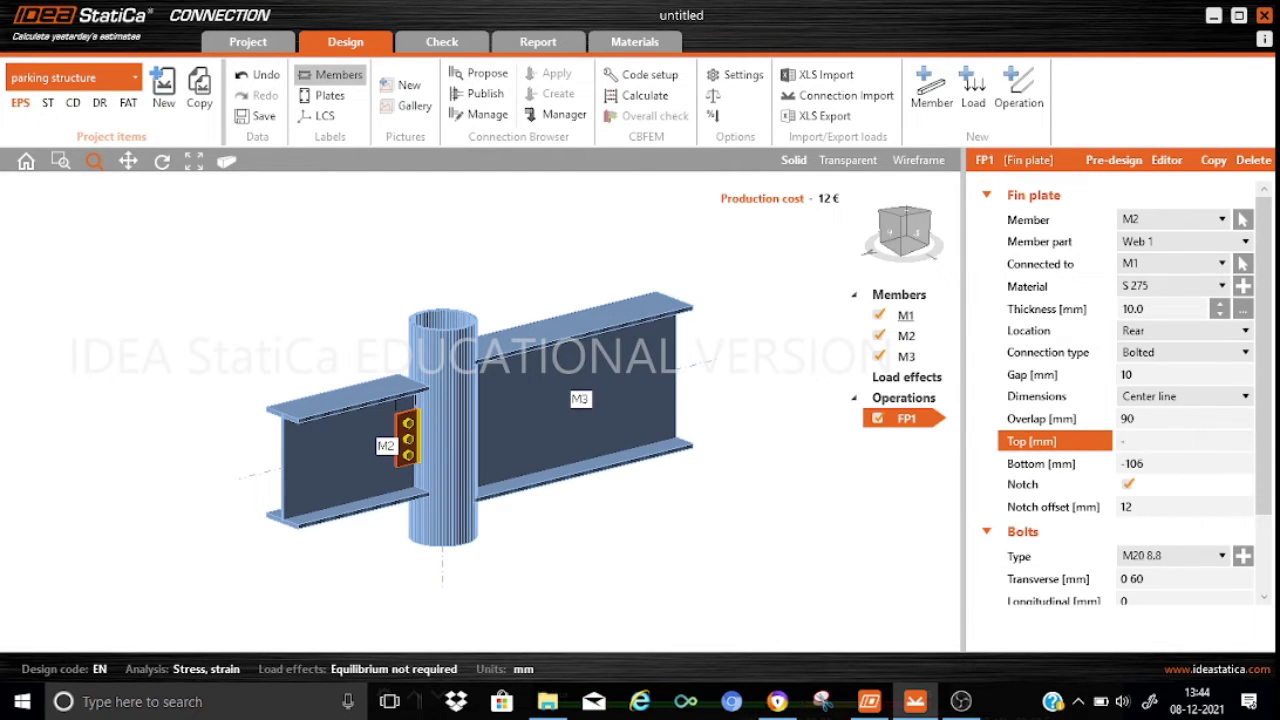
pyautogui.write('-50')
pyautogui.click(1158, 463)
pyautogui.press('BackSpace')
pyautogui.press('BackSpace')
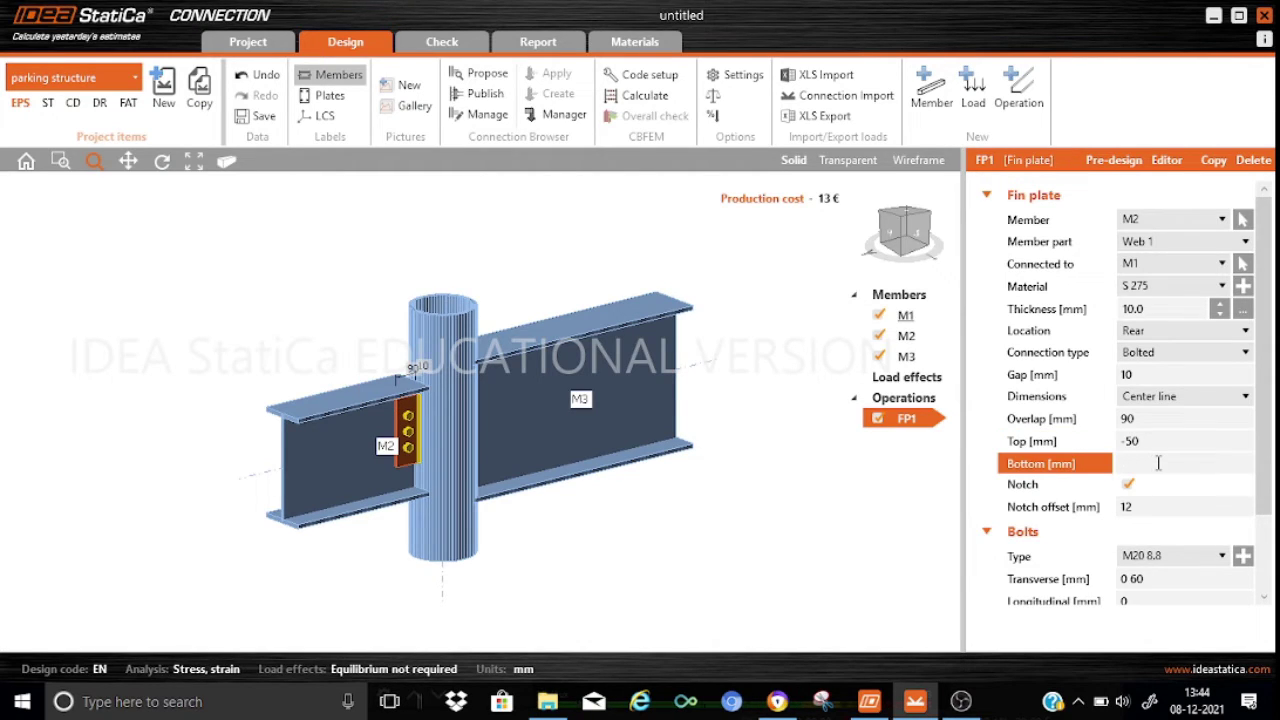
pyautogui.write('-73')
pyautogui.click(1178, 532)
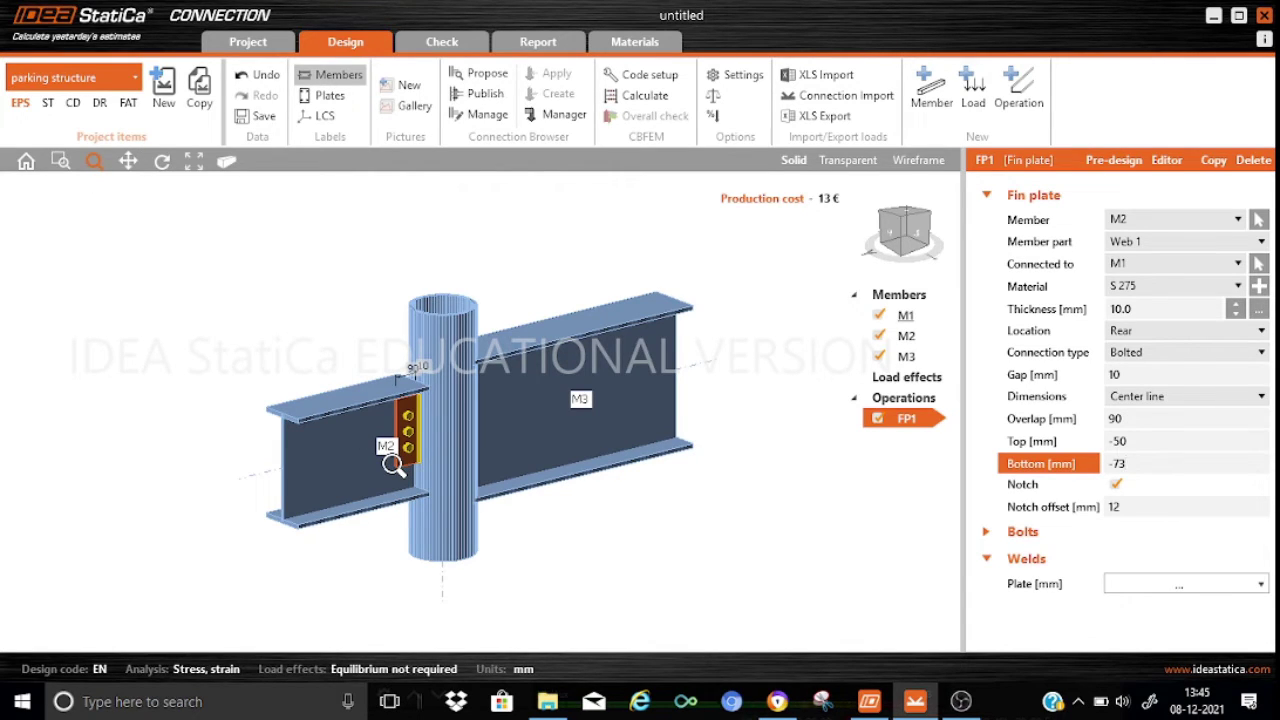
pyautogui.press('Return')
# Zoom in and inspect the fin plate from the side, then return to the perspective view.
pyautogui.scroll(3, 392, 463)
pyautogui.scroll(2, 396, 452)
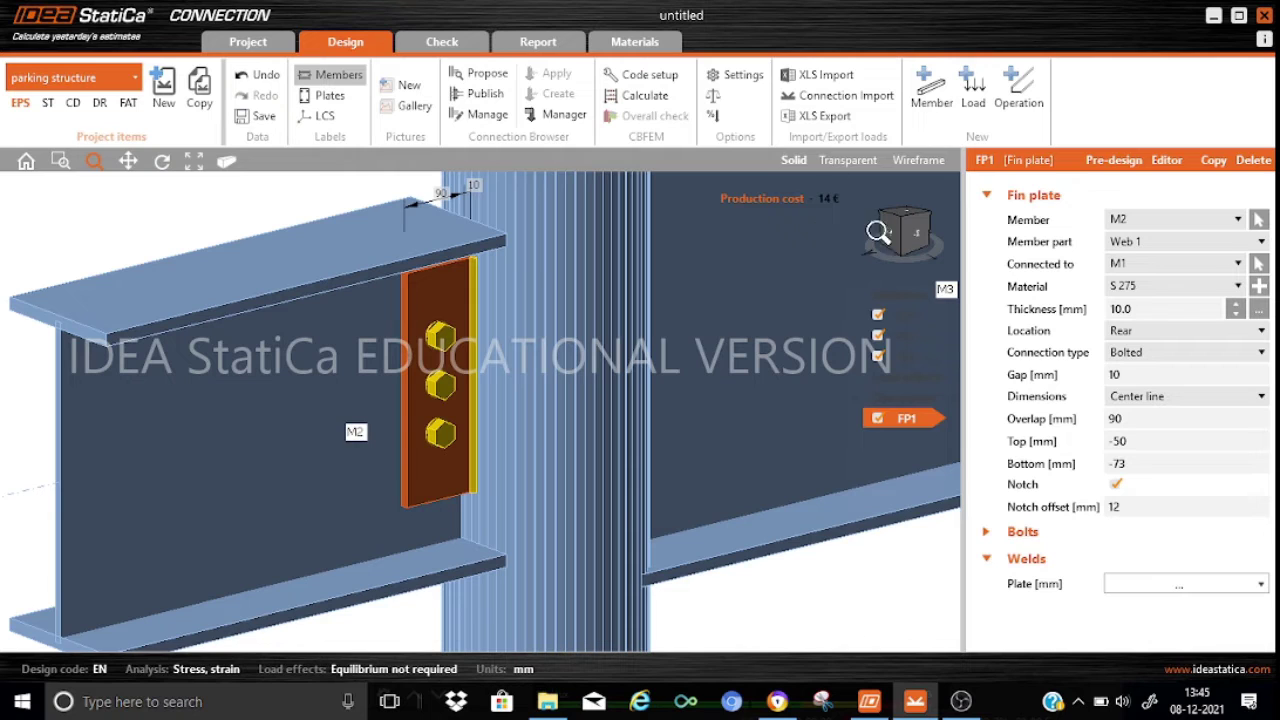
pyautogui.click(913, 234)
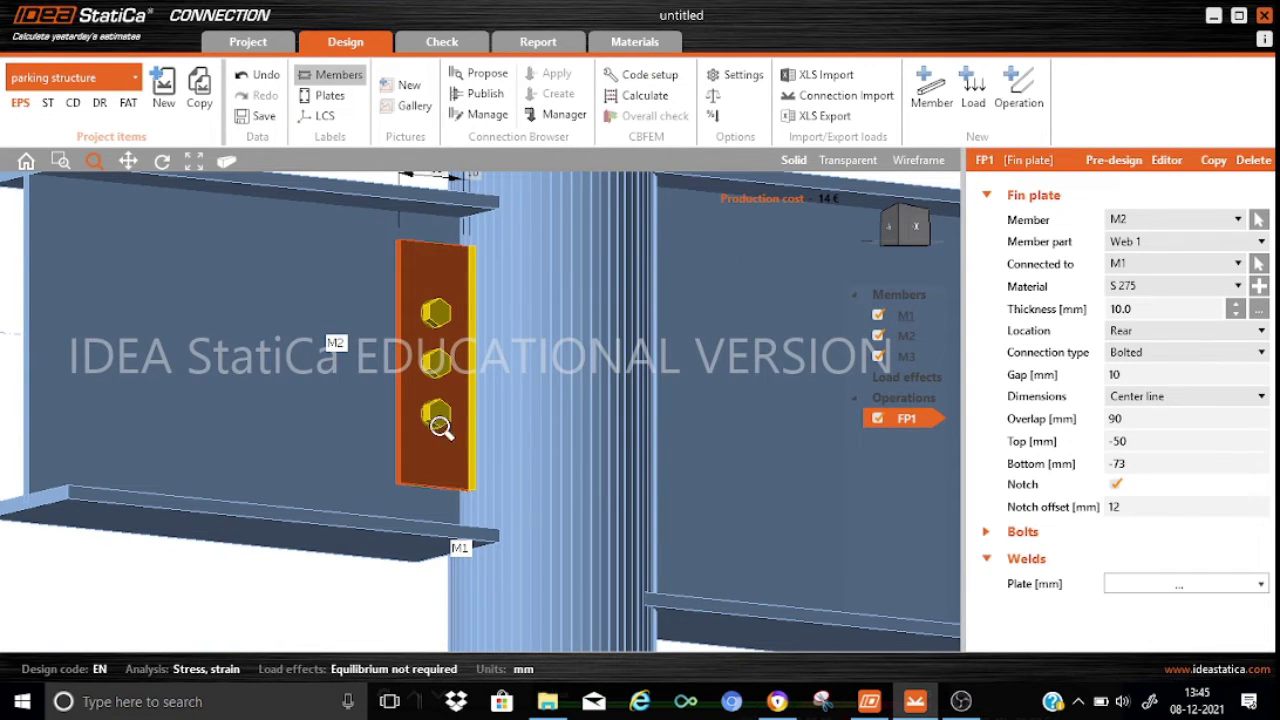
pyautogui.click(224, 164)
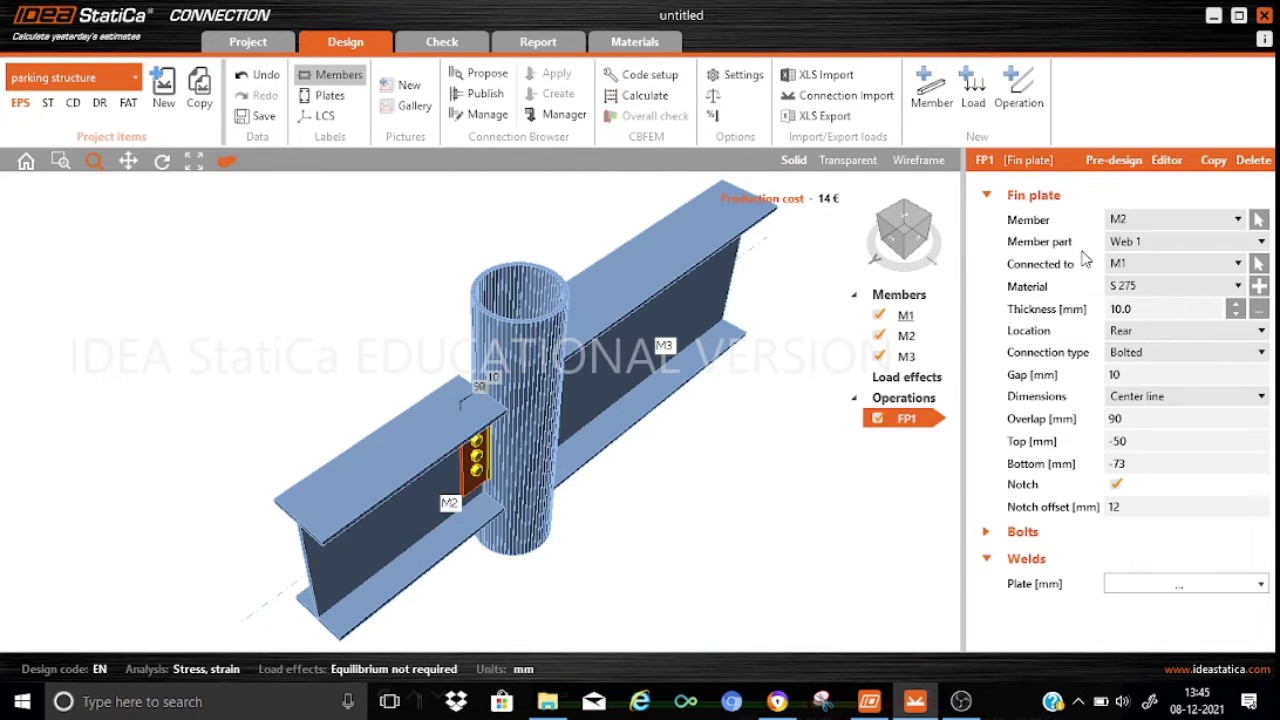
# Set the FP1 bolt transverse positions to -35 -70.
pyautogui.click(1023, 533)
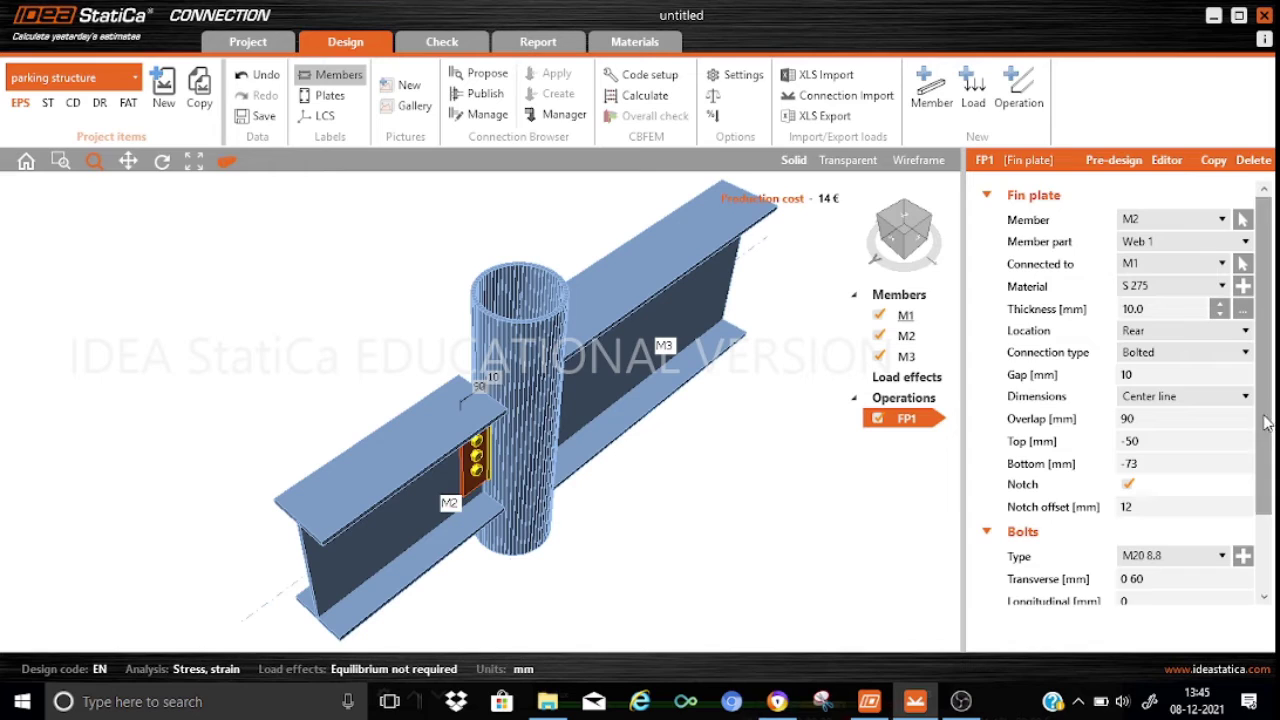
pyautogui.scroll(-2, 1268, 424)
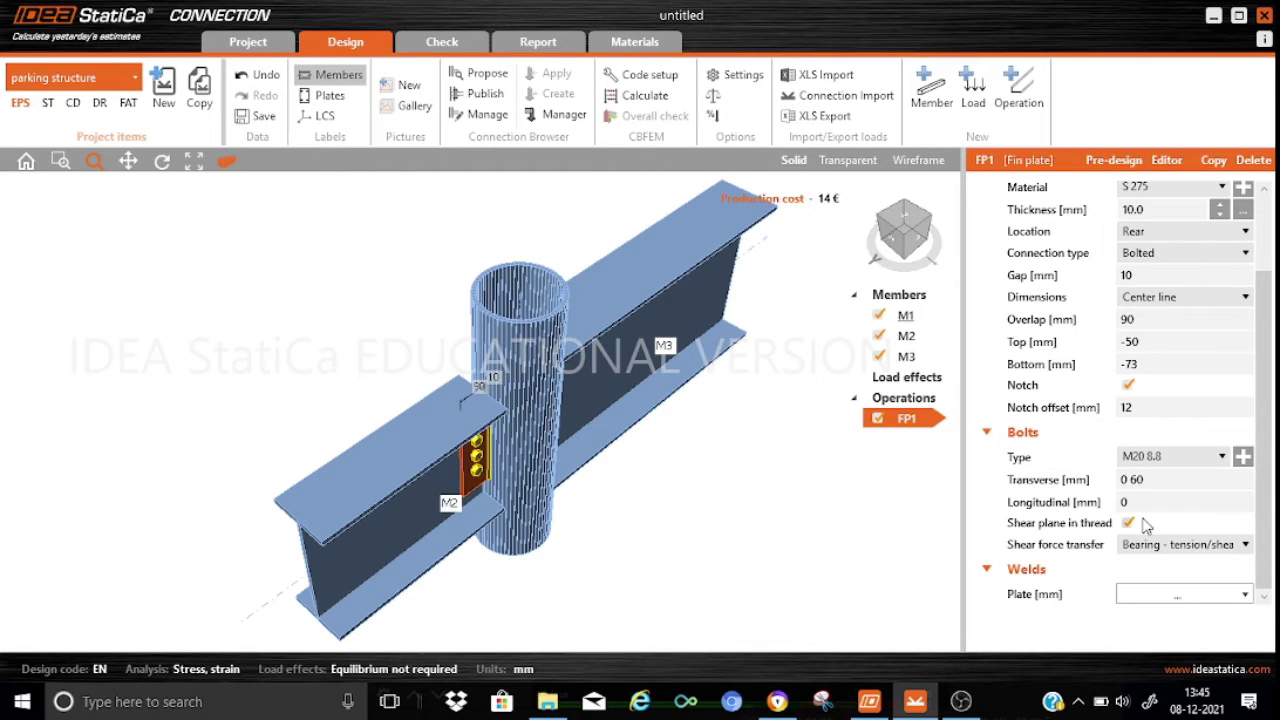
pyautogui.click(1122, 481)
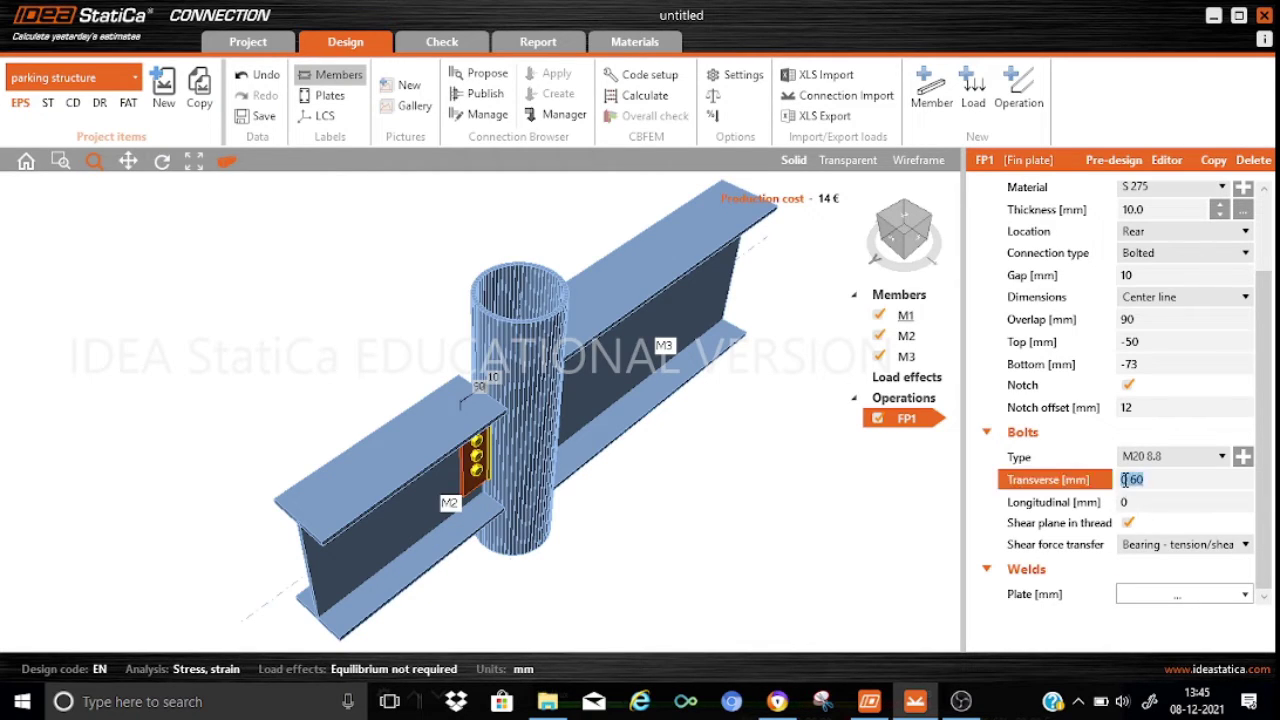
pyautogui.write('-')
pyautogui.write('35 ')
pyautogui.write('-7')
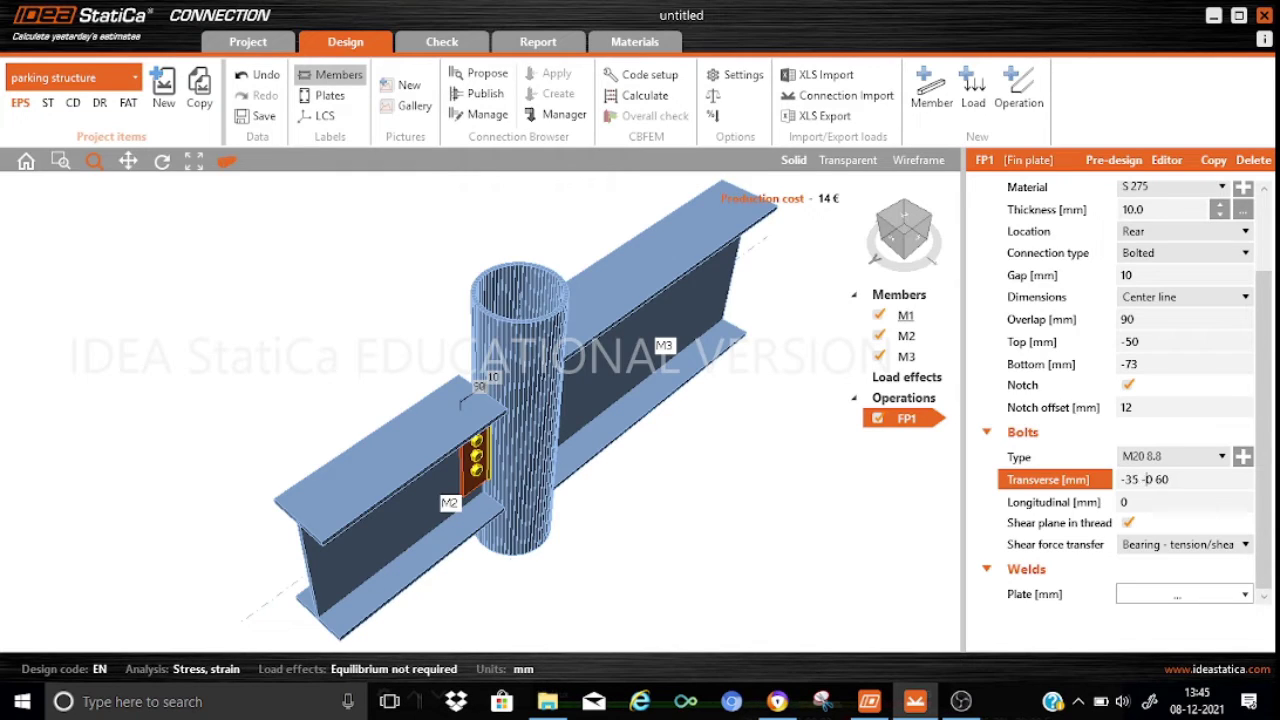
pyautogui.press('Delete')
pyautogui.press('Delete')
pyautogui.press('Delete')
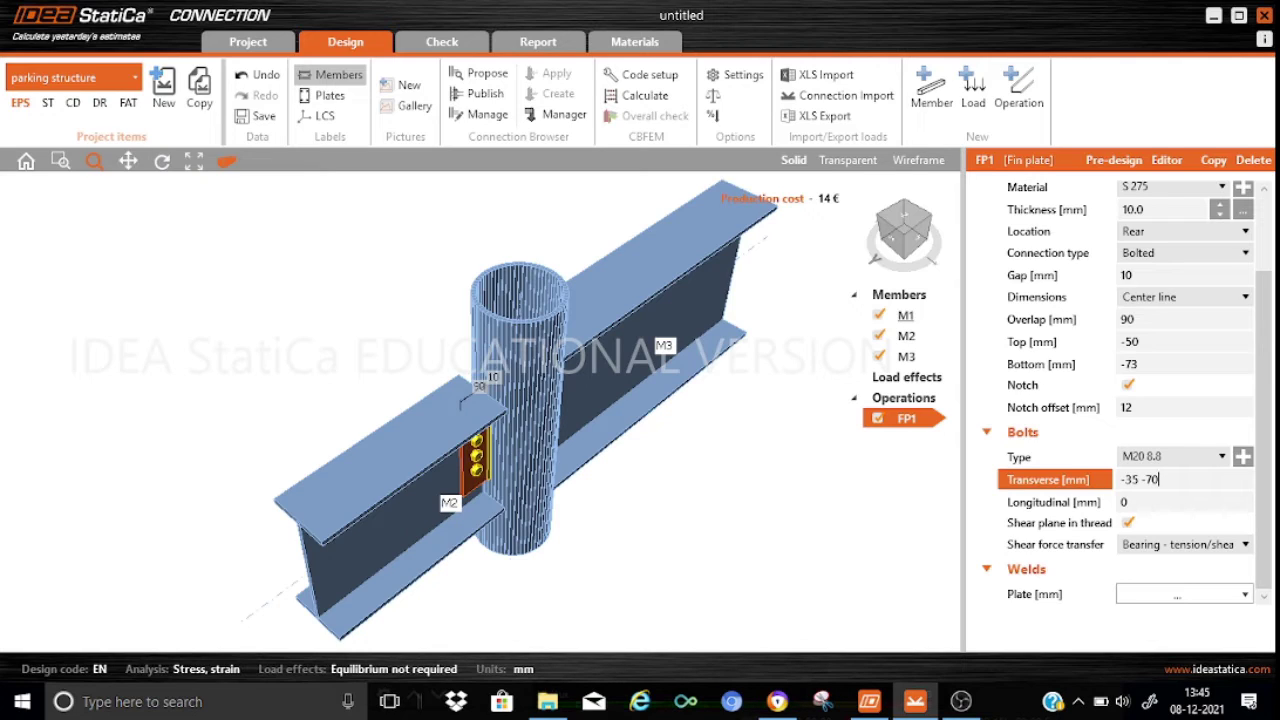
pyautogui.click(1137, 503)
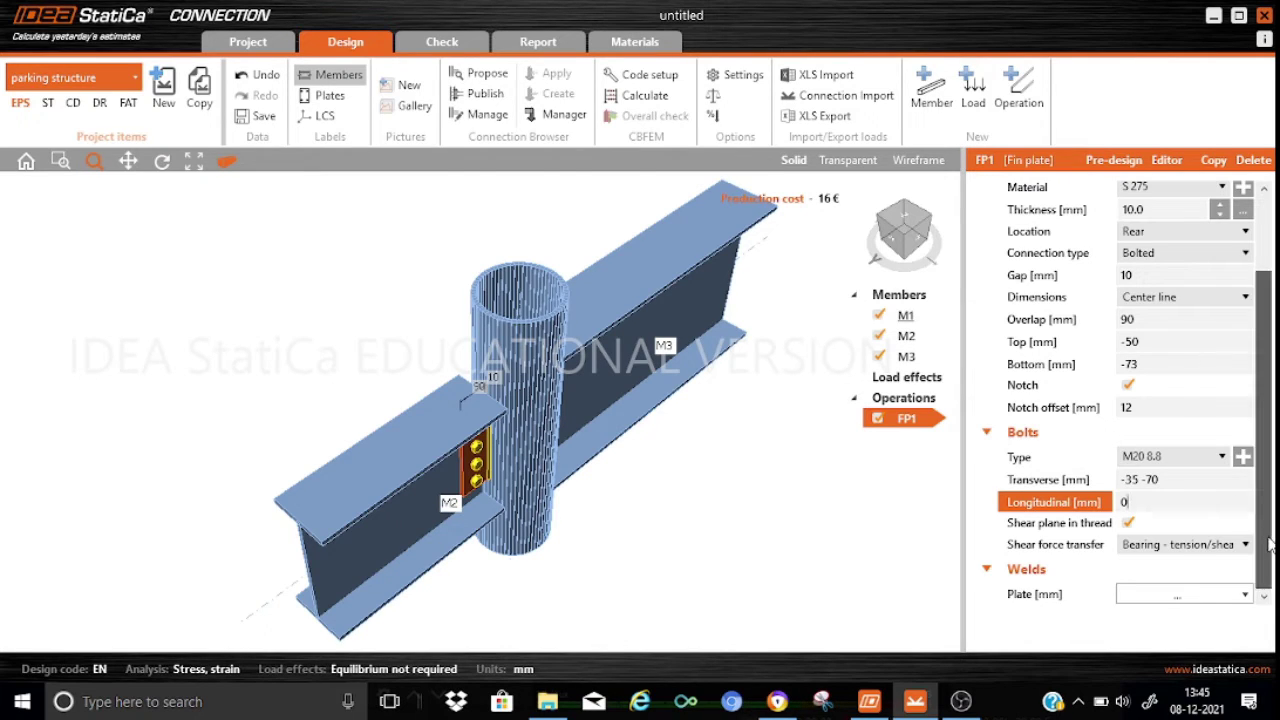
# Raise the FP1 plate weld size to 6.0 mm.
pyautogui.click(1190, 595)
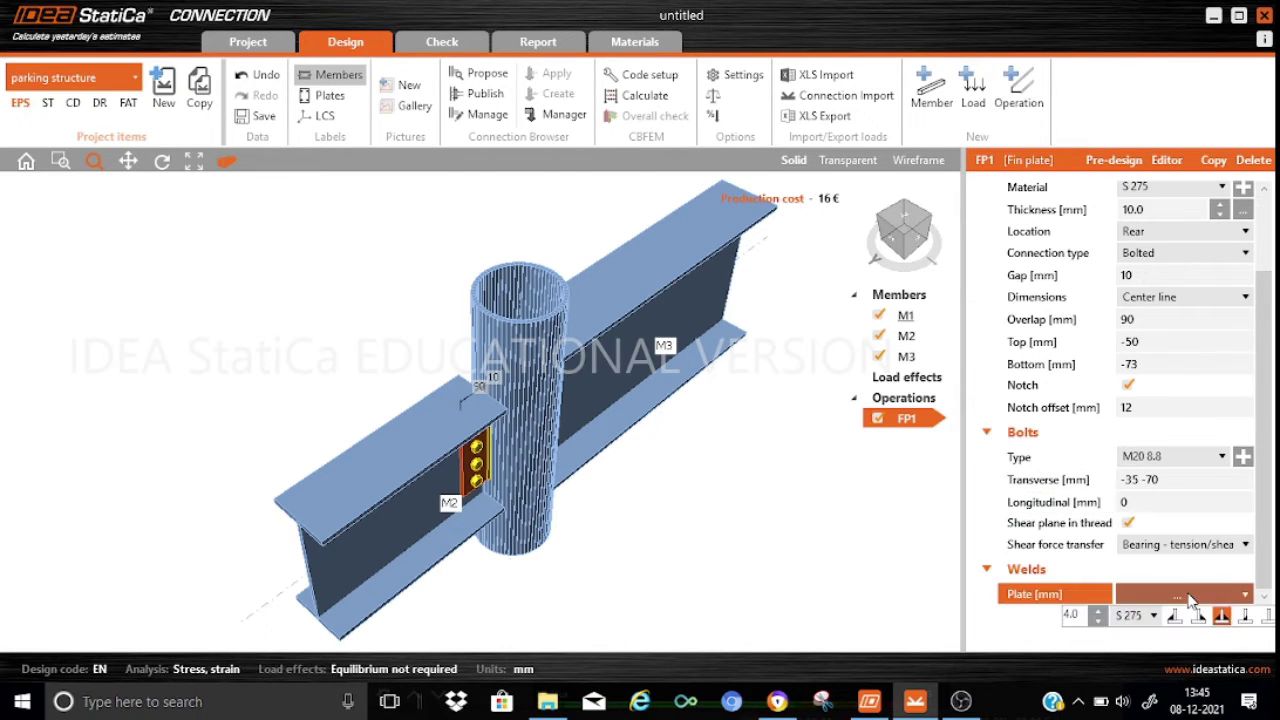
pyautogui.click(1097, 611)
pyautogui.click(1097, 611)
pyautogui.click(1097, 611)
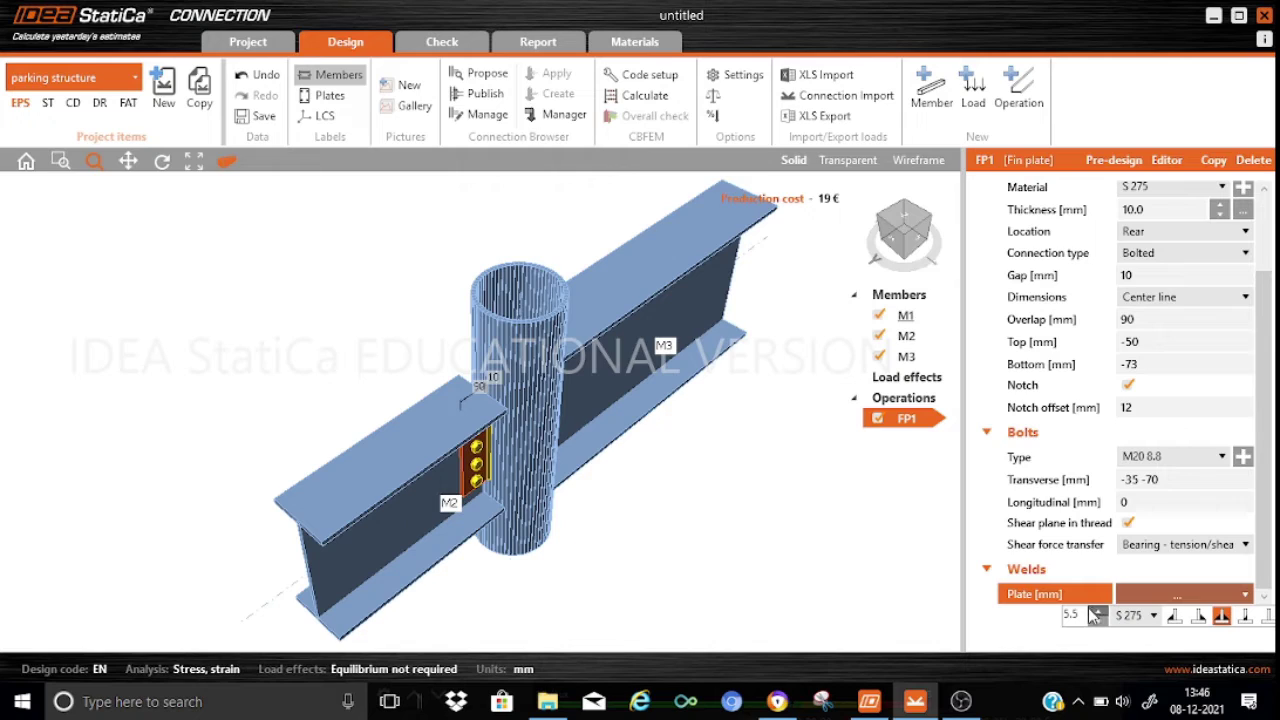
pyautogui.click(1097, 611)
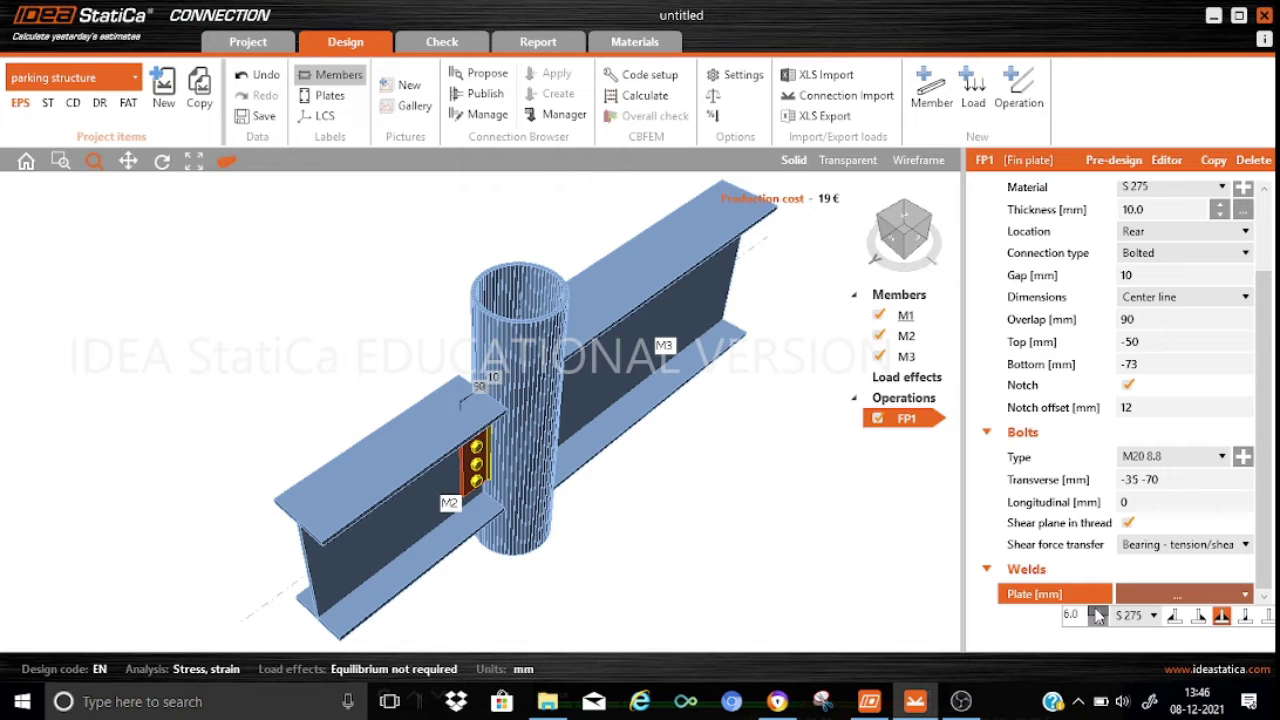
pyautogui.click(1018, 621)
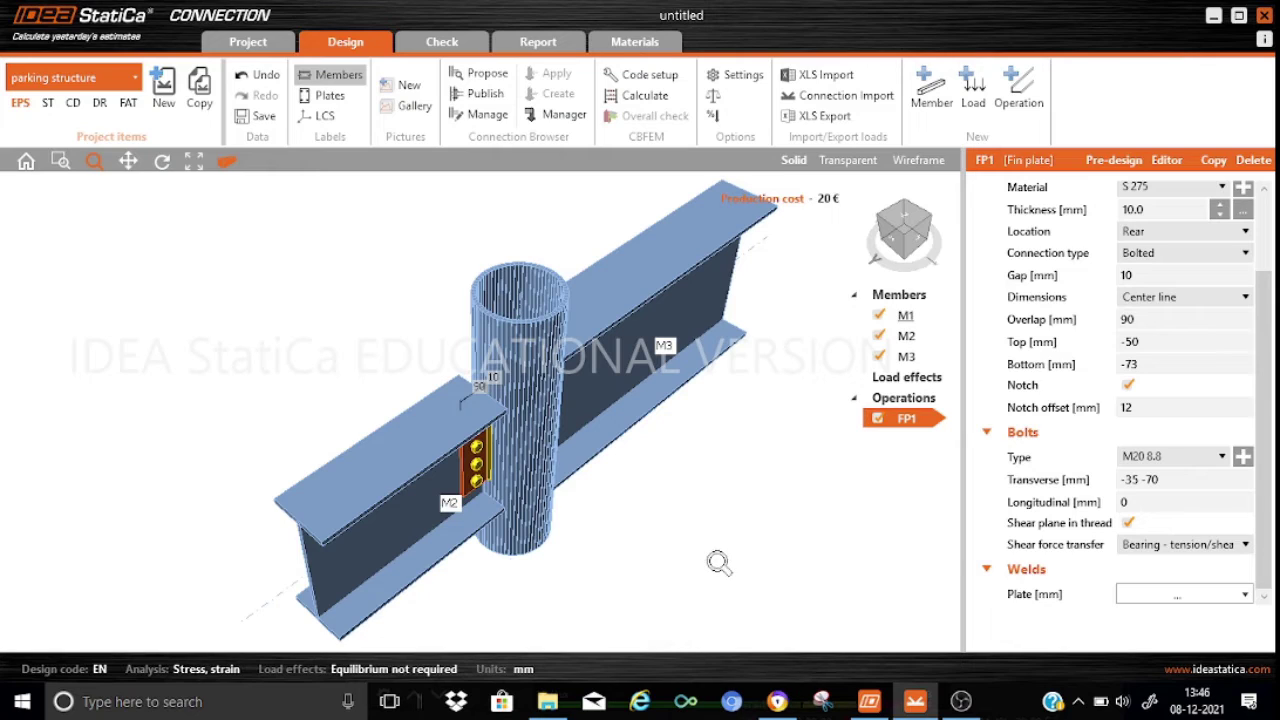
# Check the longitudinal bolt position of 0, orbit around the fin plate, and reset to isometric.
pyautogui.click(1152, 502)
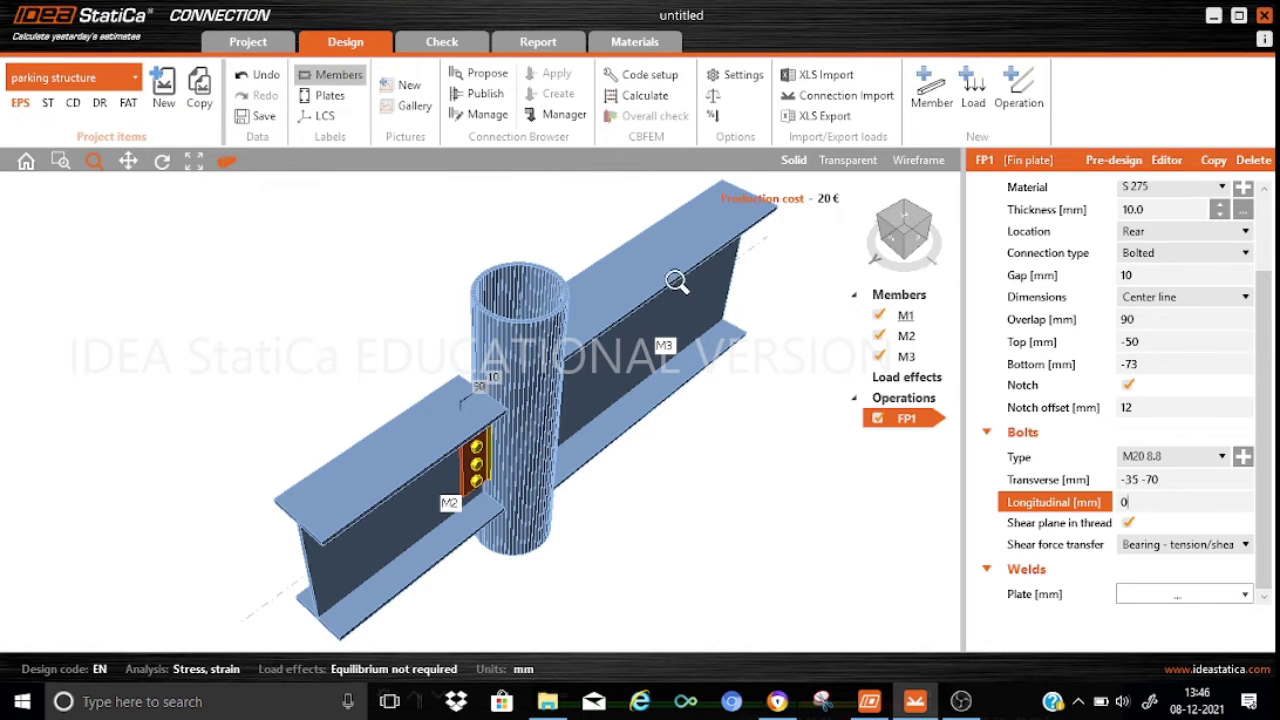
pyautogui.click(163, 161)
pyautogui.moveTo(467, 395); pyautogui.dragTo(415, 317)
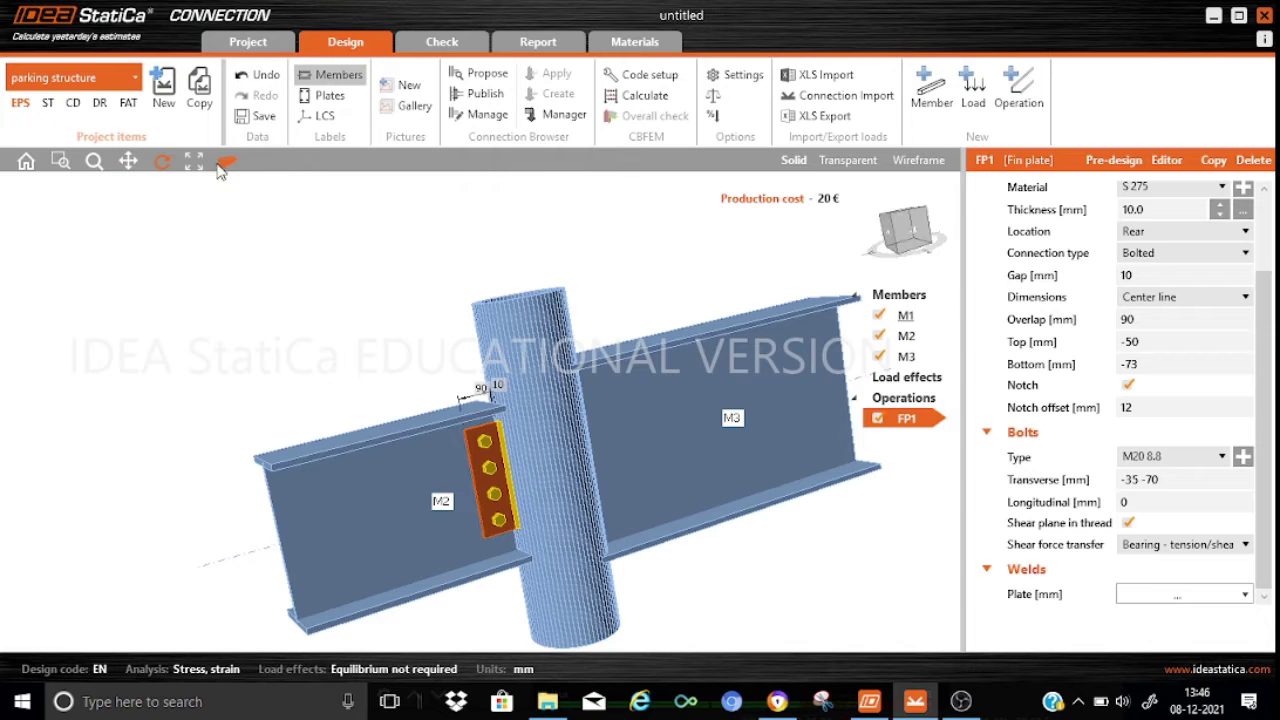
pyautogui.click(223, 163)
# Add a 'Fin plate - beam to beam or column' operation, FP2, joining beam M3 to column M1.
pyautogui.click(1020, 90)
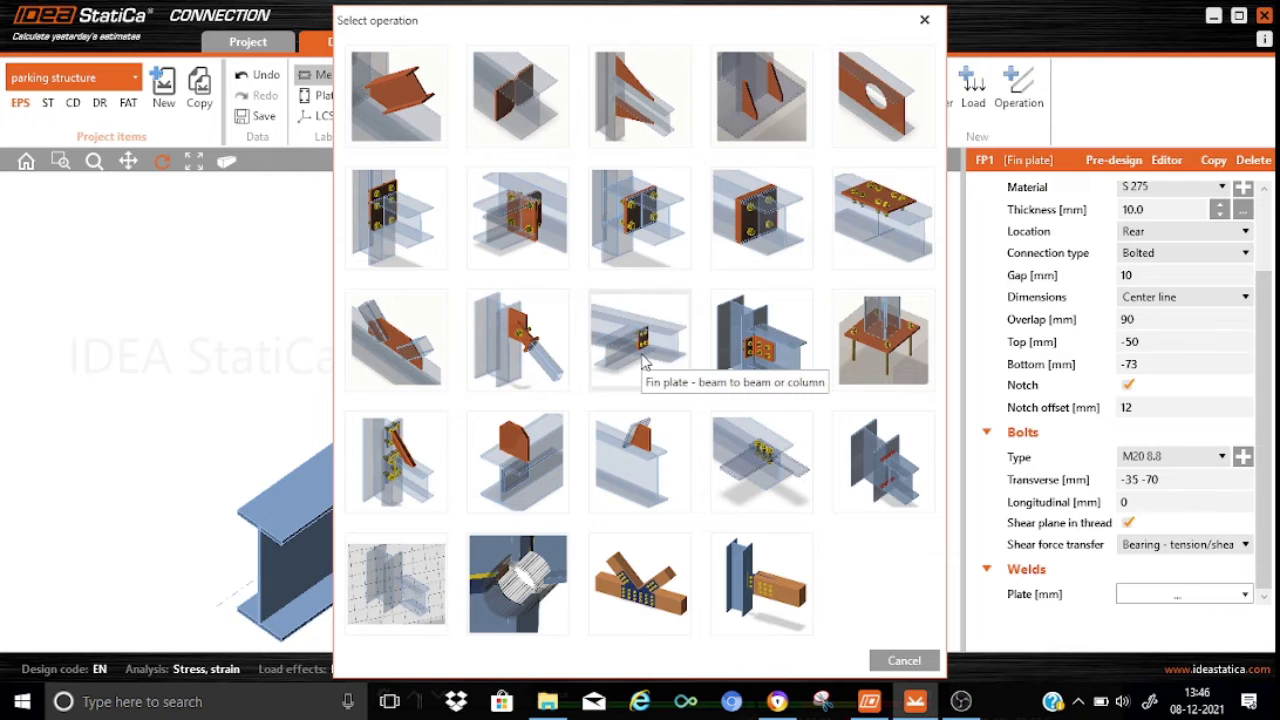
pyautogui.click(643, 362)
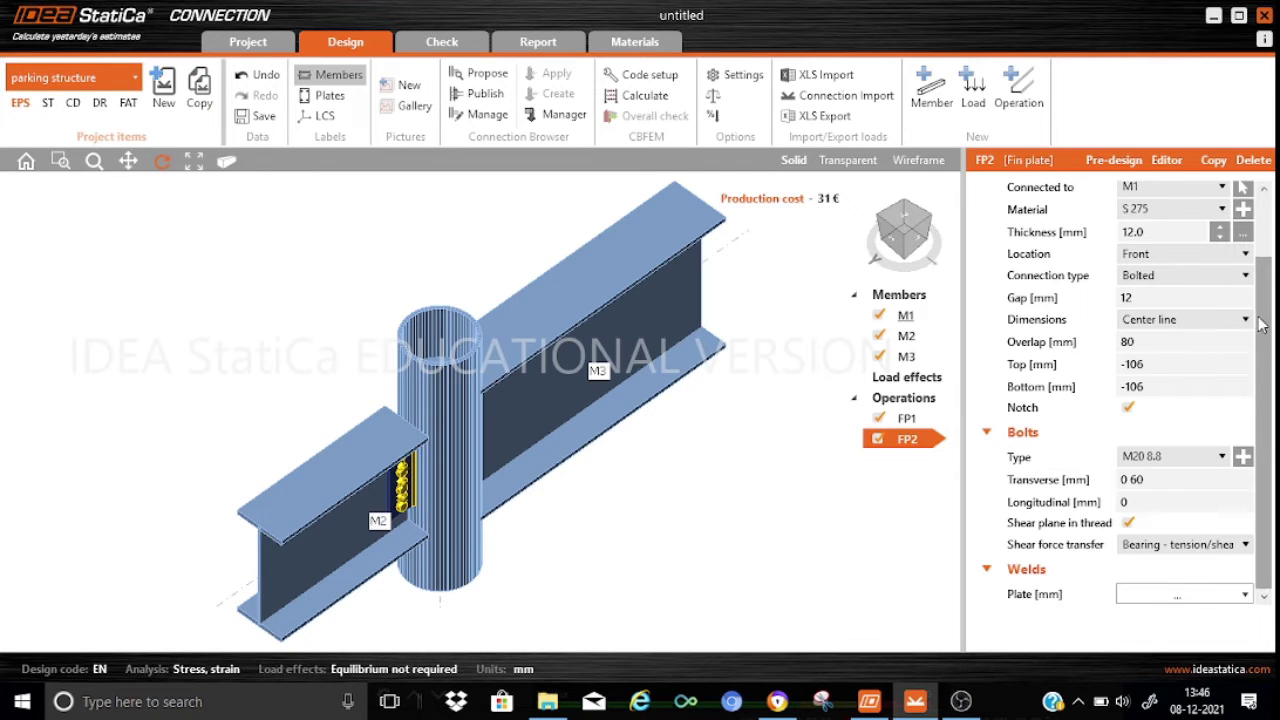
pyautogui.scroll(2, 1240, 240)
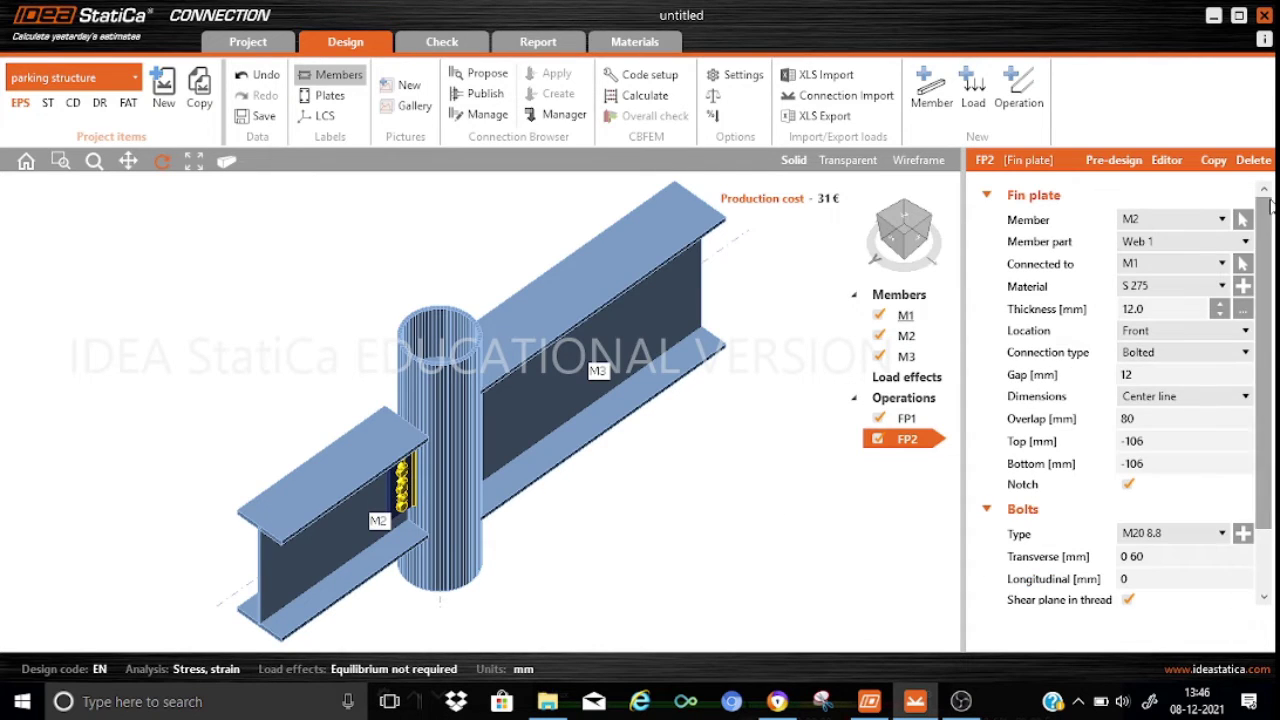
pyautogui.click(1221, 219)
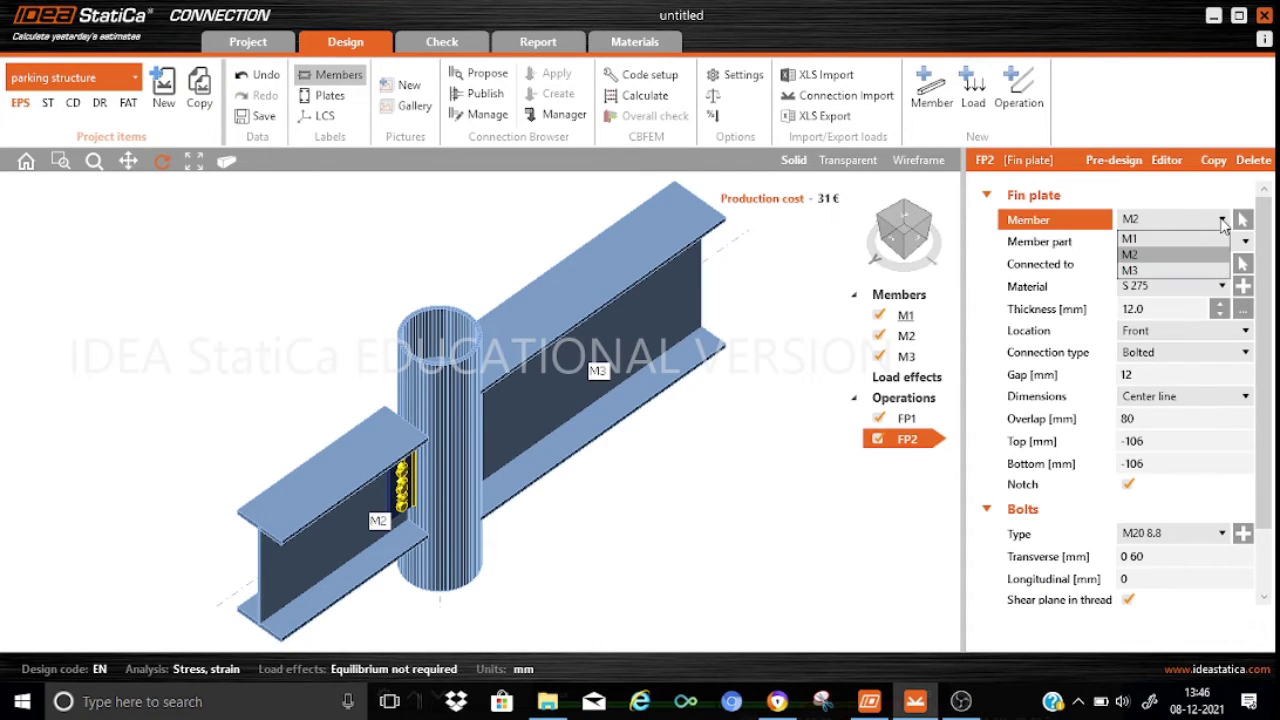
pyautogui.click(1131, 271)
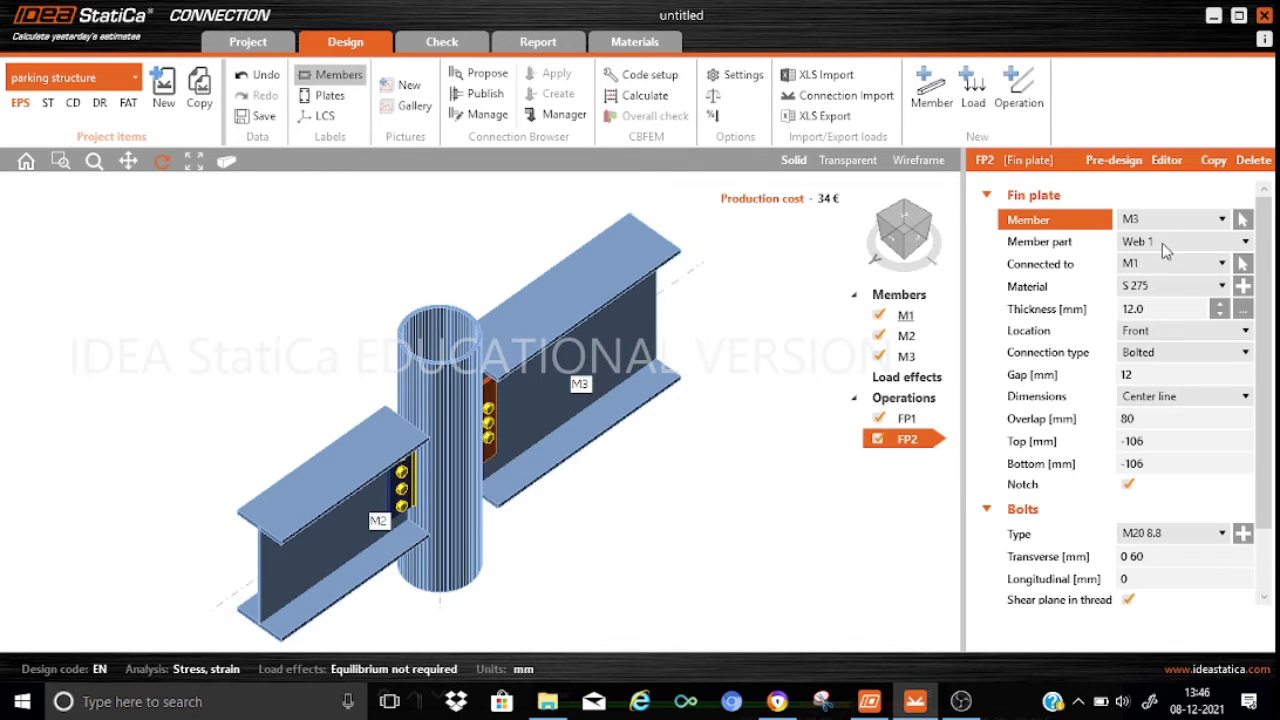
pyautogui.moveTo(443, 397); pyautogui.dragTo(585, 492)
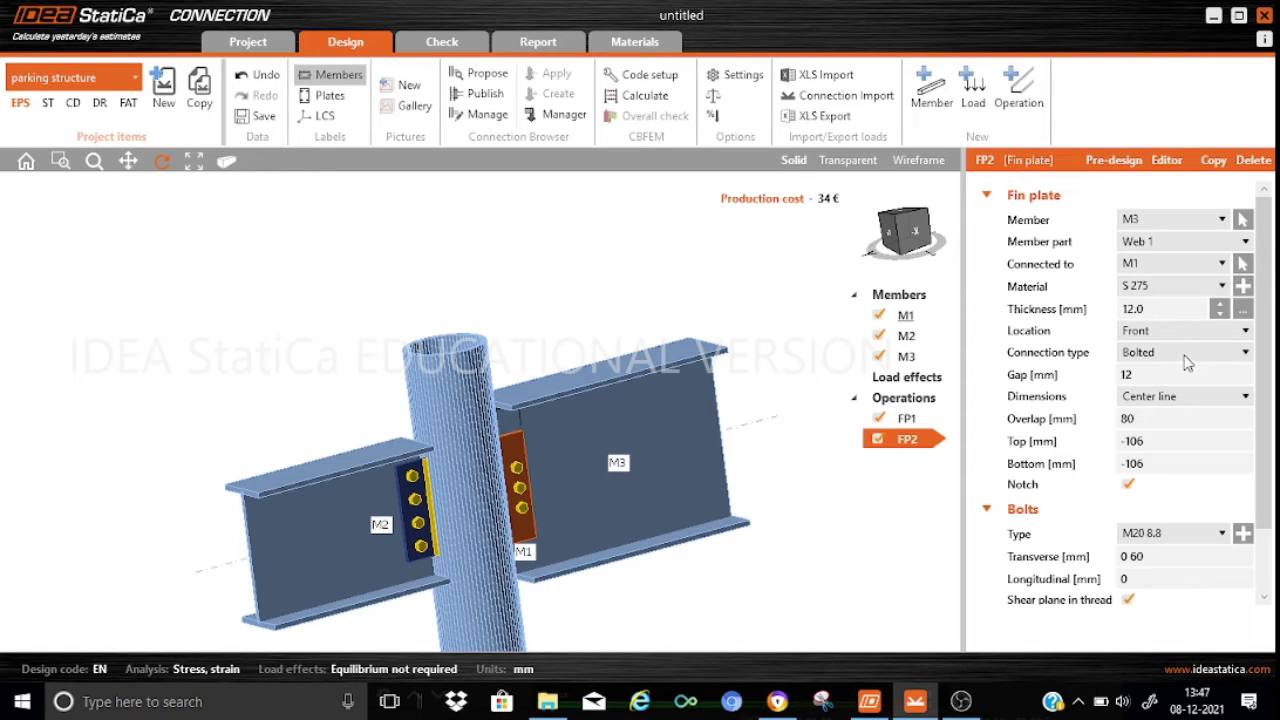
# Give fin plate FP2 a 10 mm gap and 150 mm overlap.
pyautogui.click(1138, 374)
pyautogui.press('BackSpace')
pyautogui.press('BackSpace')
pyautogui.write('10')
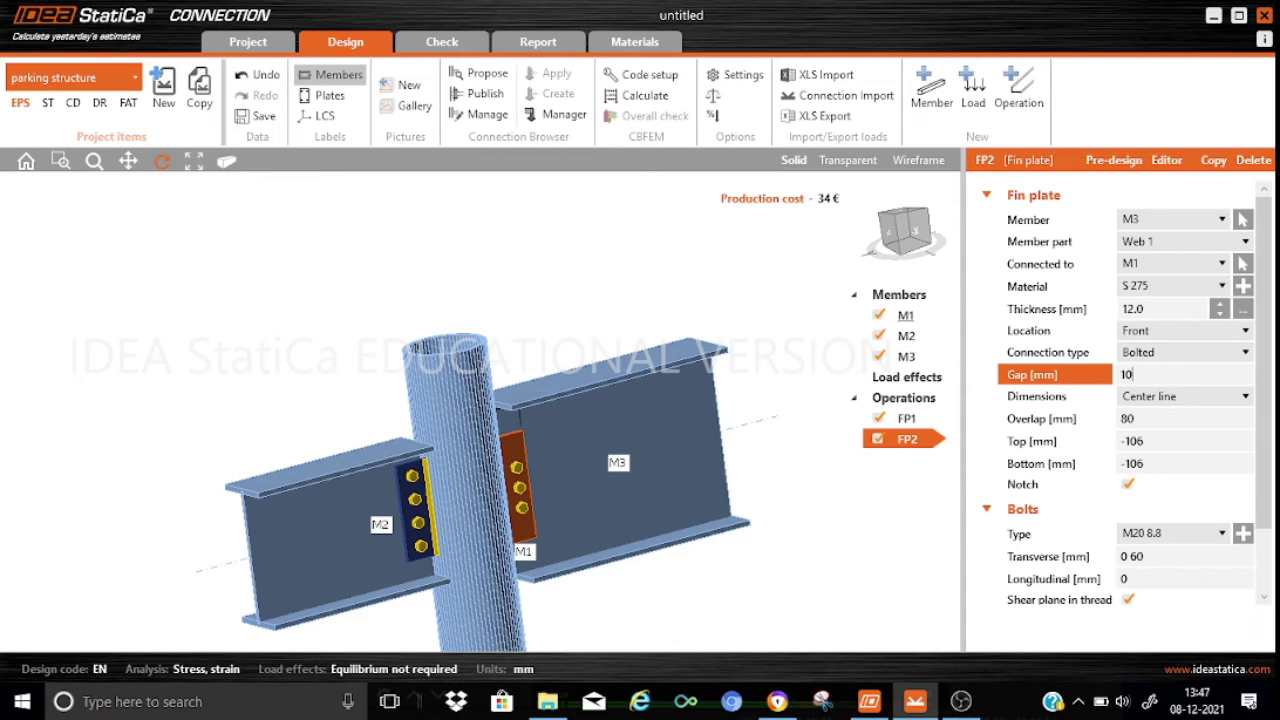
pyautogui.click(1150, 421)
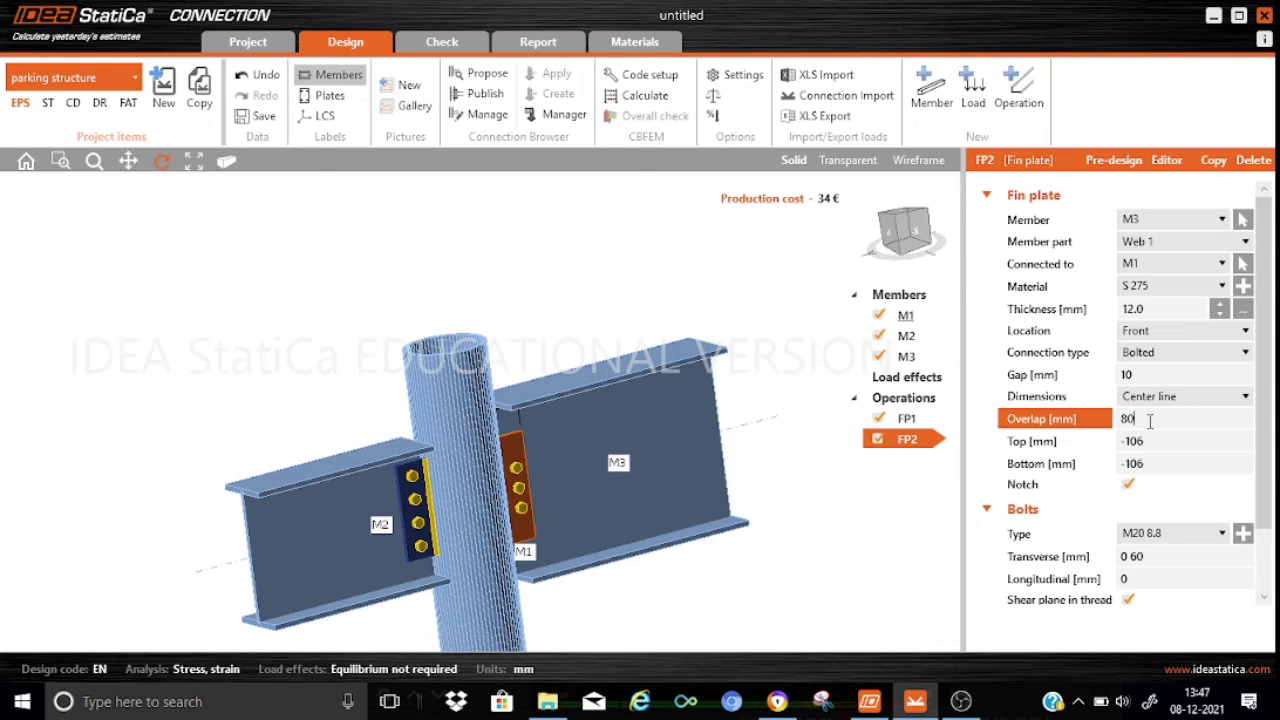
pyautogui.press('BackSpace')
pyautogui.press('BackSpace')
pyautogui.write('1')
pyautogui.press('Return')
# Set FP2's top offset to -50 mm and bottom offset to -123 mm.
pyautogui.click(1156, 441)
pyautogui.press('BackSpace')
pyautogui.press('BackSpace')
pyautogui.press('BackSpace')
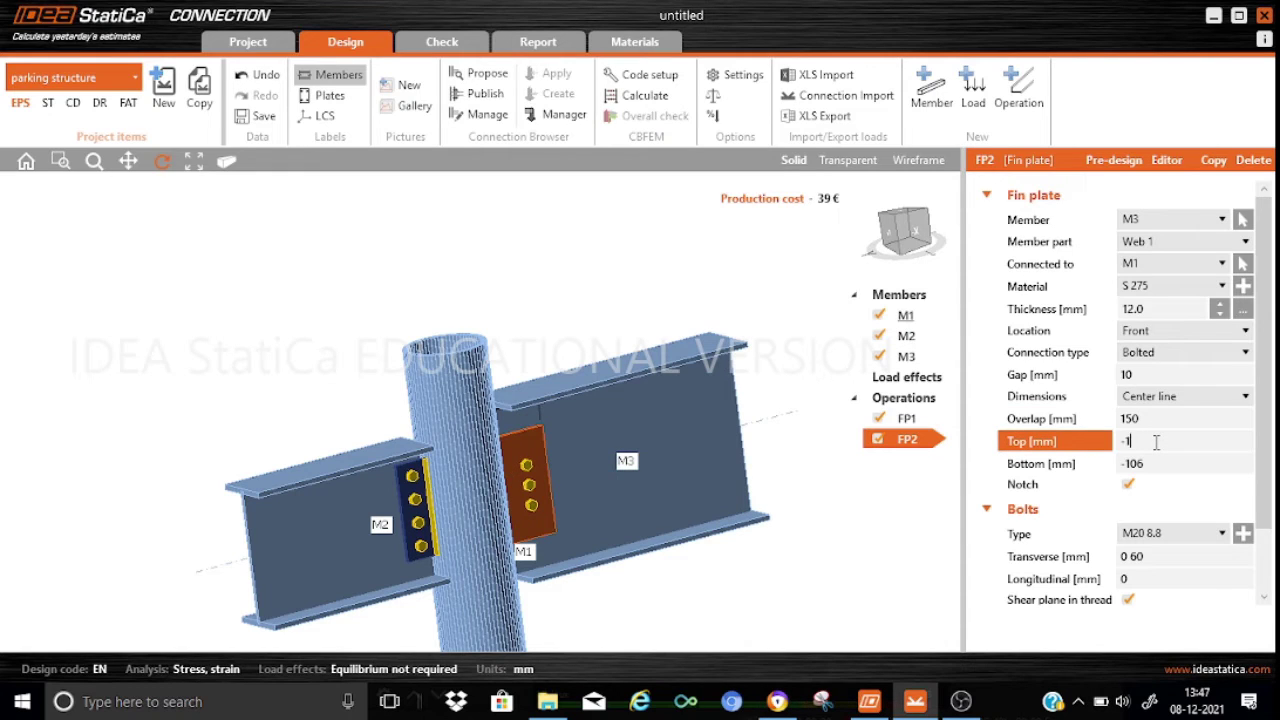
pyautogui.write('50')
pyautogui.click(1159, 463)
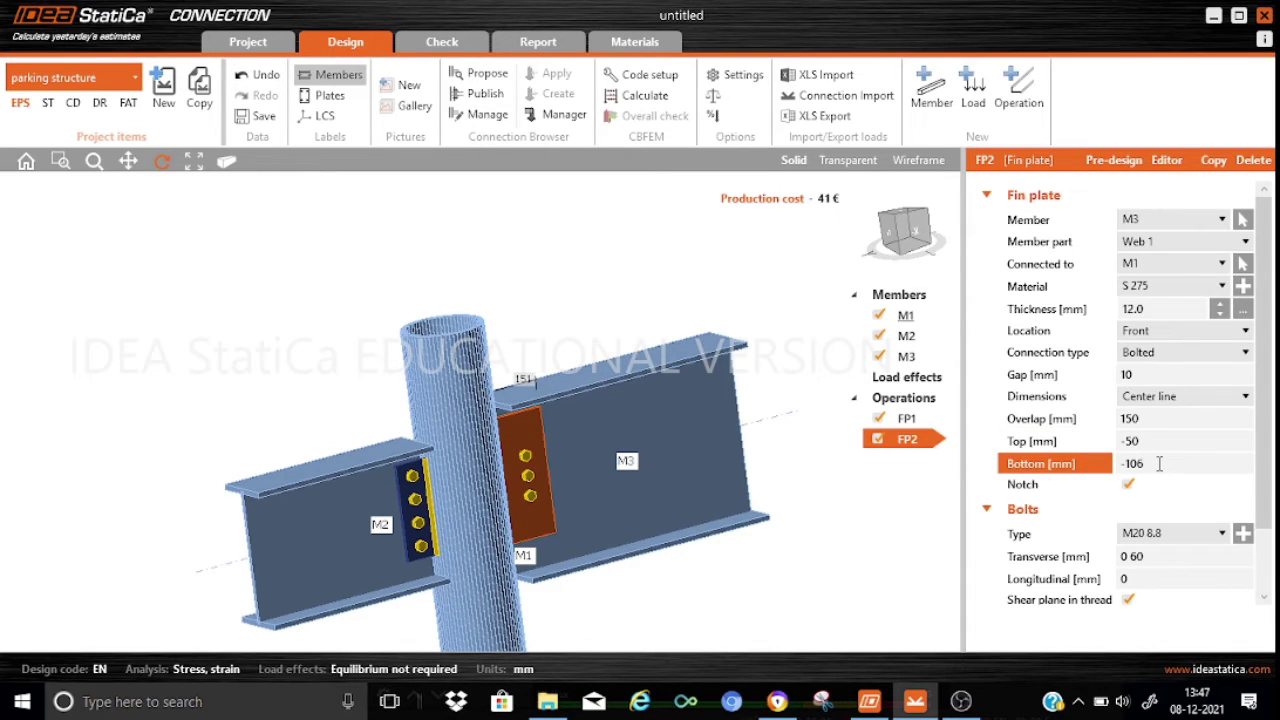
pyautogui.press('BackSpace')
pyautogui.press('BackSpace')
pyautogui.write('23')
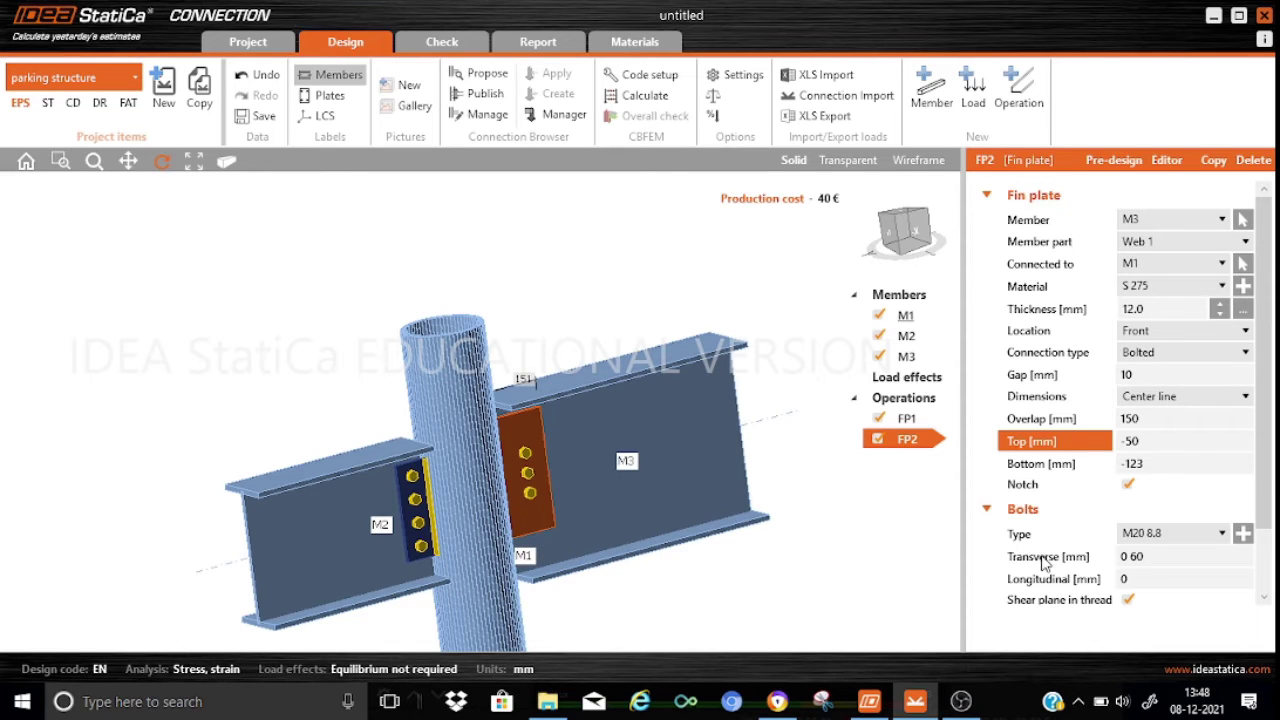
# Set FP2 bolts to transverse 0 -70 -70 and longitudinal -30 60.
pyautogui.click(1265, 598)
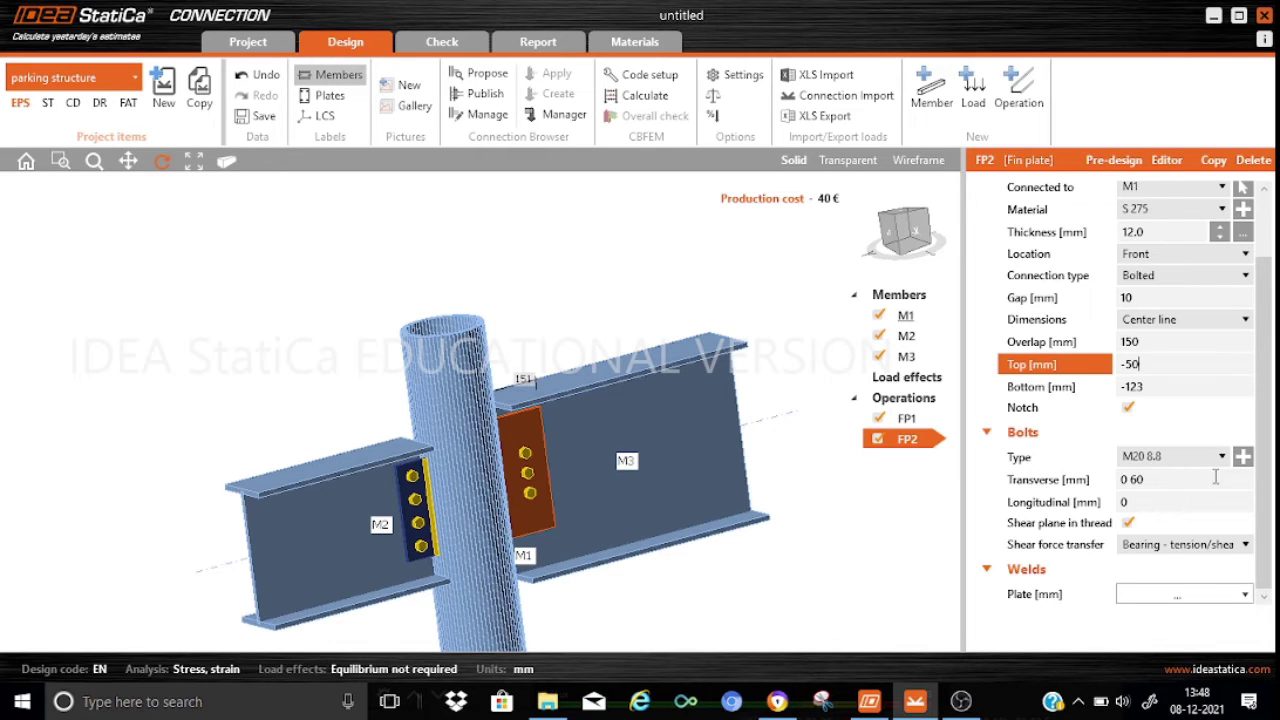
pyautogui.click(1148, 479)
pyautogui.press('BackSpace')
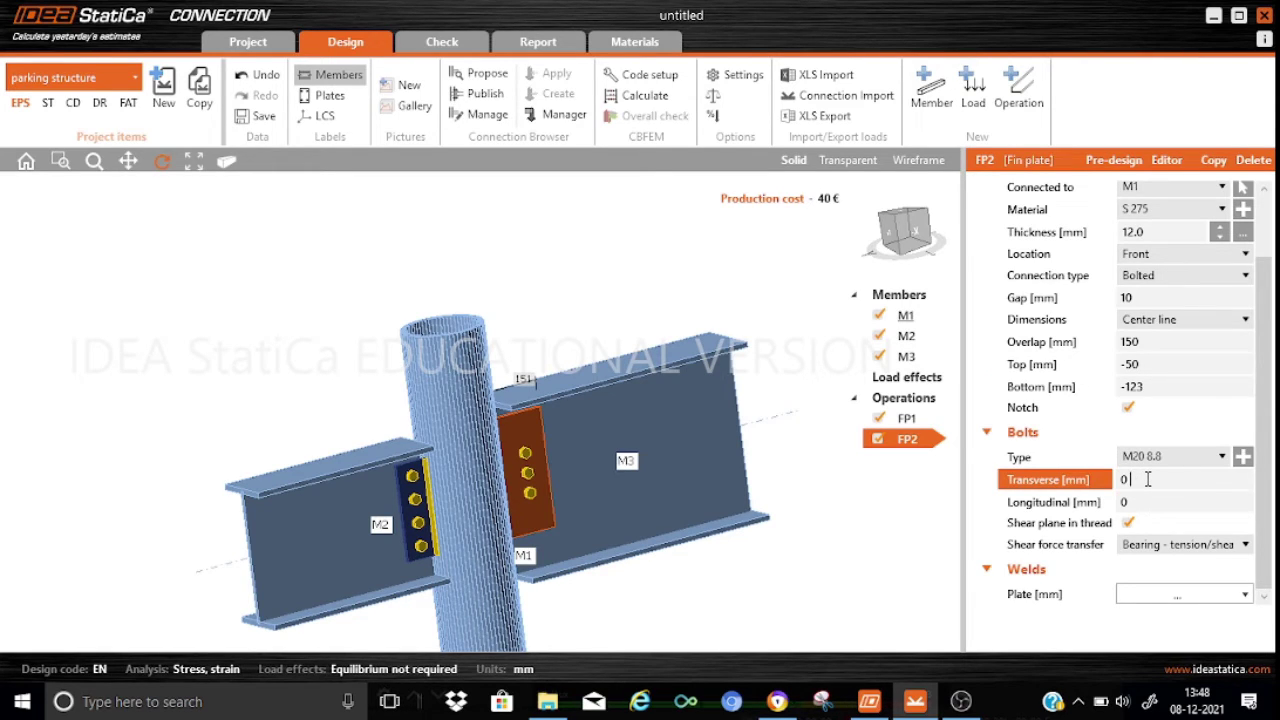
pyautogui.write('-70 -70')
pyautogui.click(1128, 502)
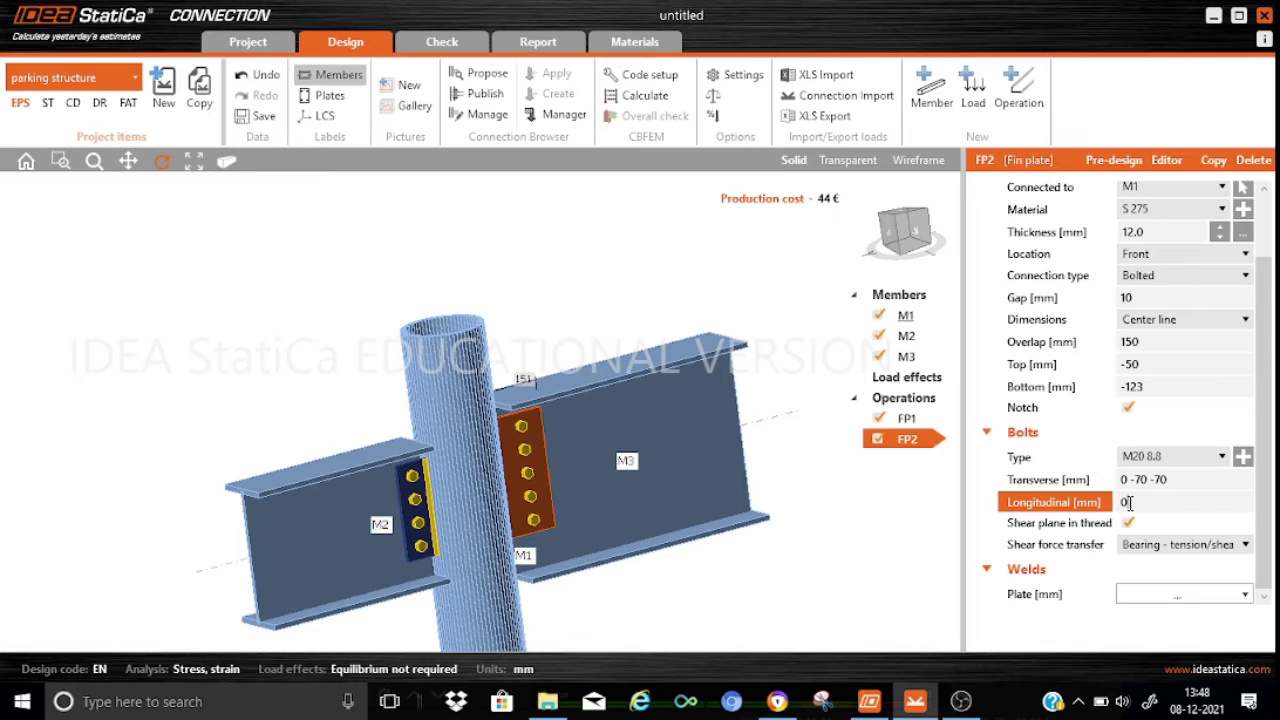
pyautogui.press('BackSpace')
pyautogui.write('-30 60')
# Increase the FP2 plate weld thickness and show the model in perspective.
pyautogui.click(1190, 596)
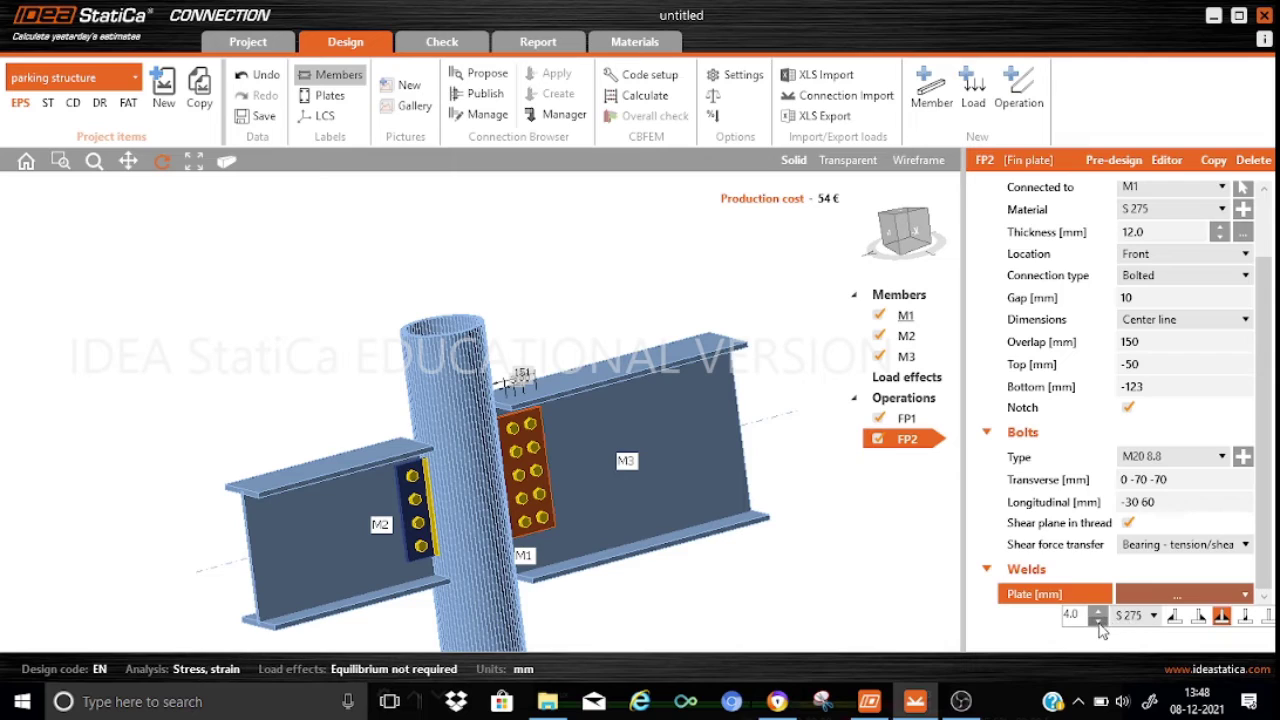
pyautogui.click(1098, 614)
pyautogui.click(871, 594)
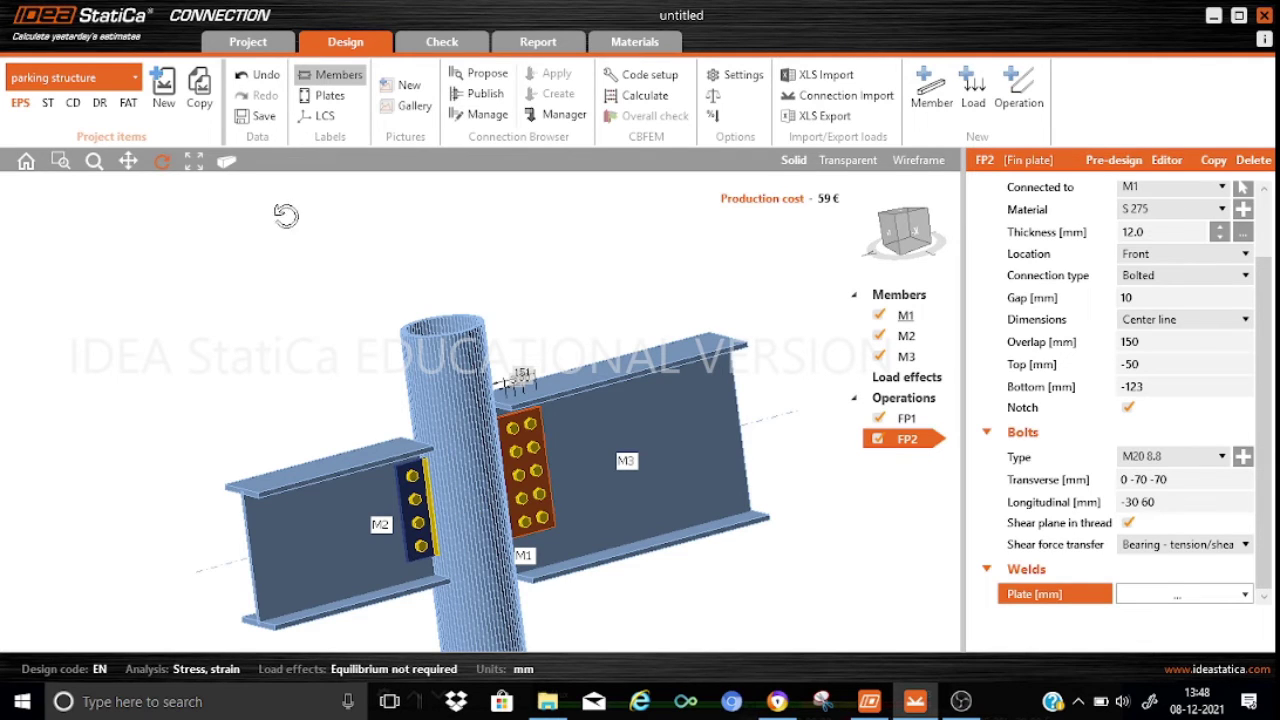
pyautogui.click(226, 162)
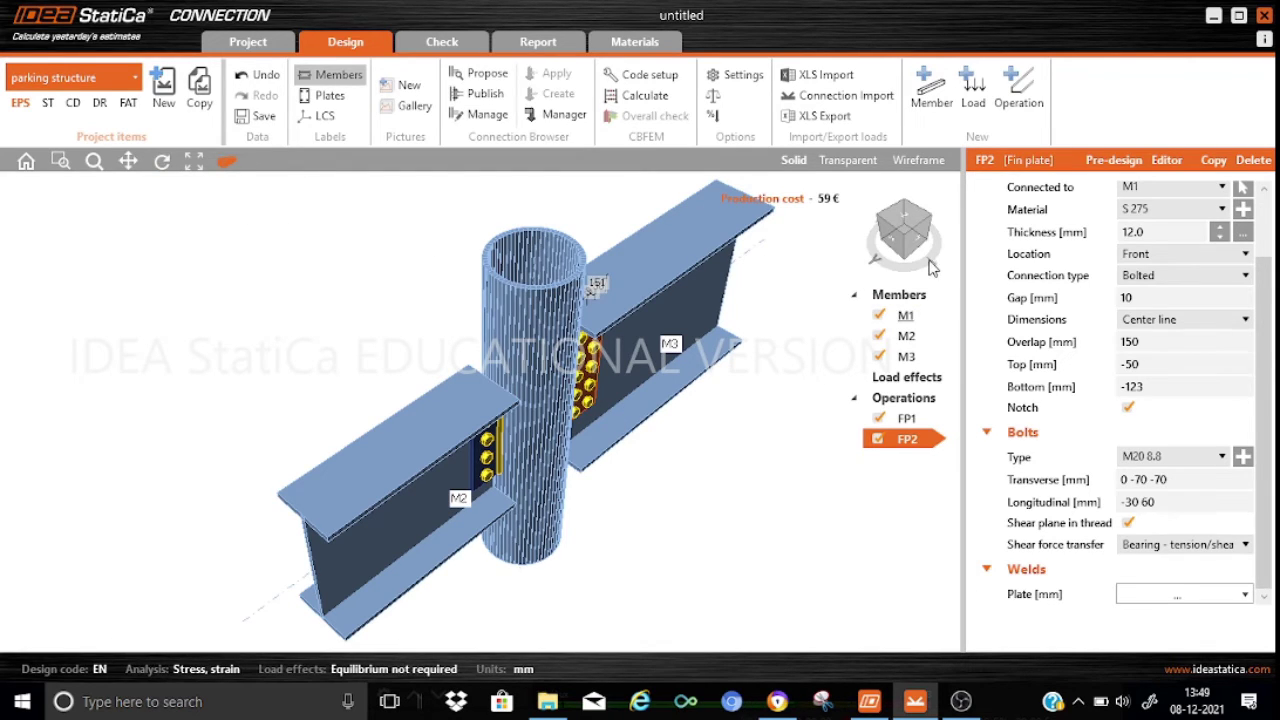
pyautogui.moveTo(895, 277); pyautogui.dragTo(870, 256)
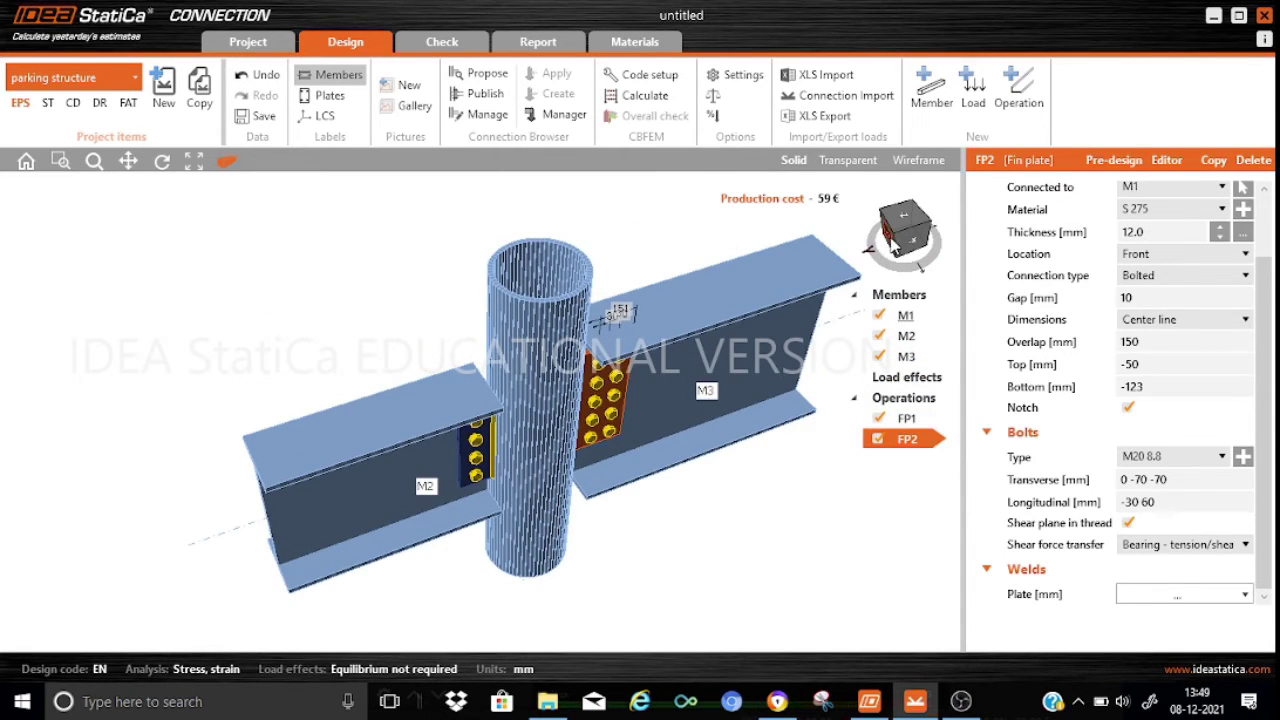
pyautogui.click(893, 248)
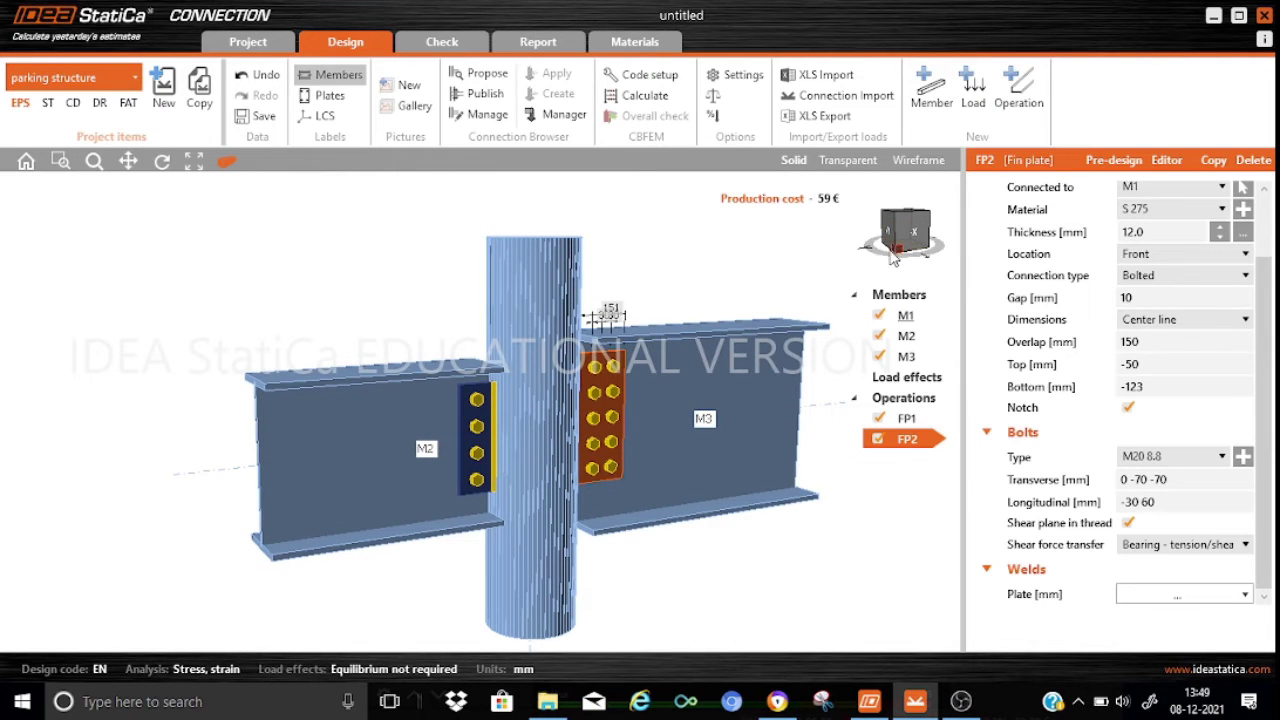
pyautogui.click(886, 252)
pyautogui.moveTo(940, 263); pyautogui.dragTo(1097, 287)
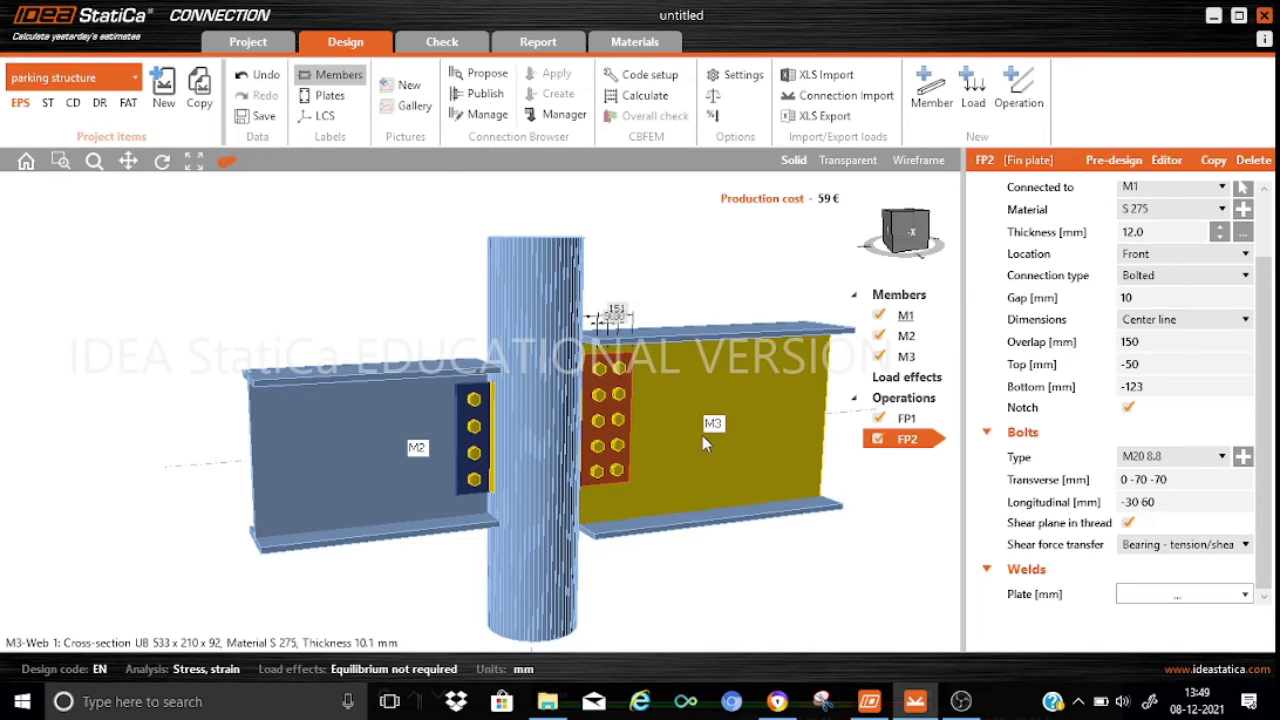
pyautogui.moveTo(940, 256); pyautogui.dragTo(910, 315)
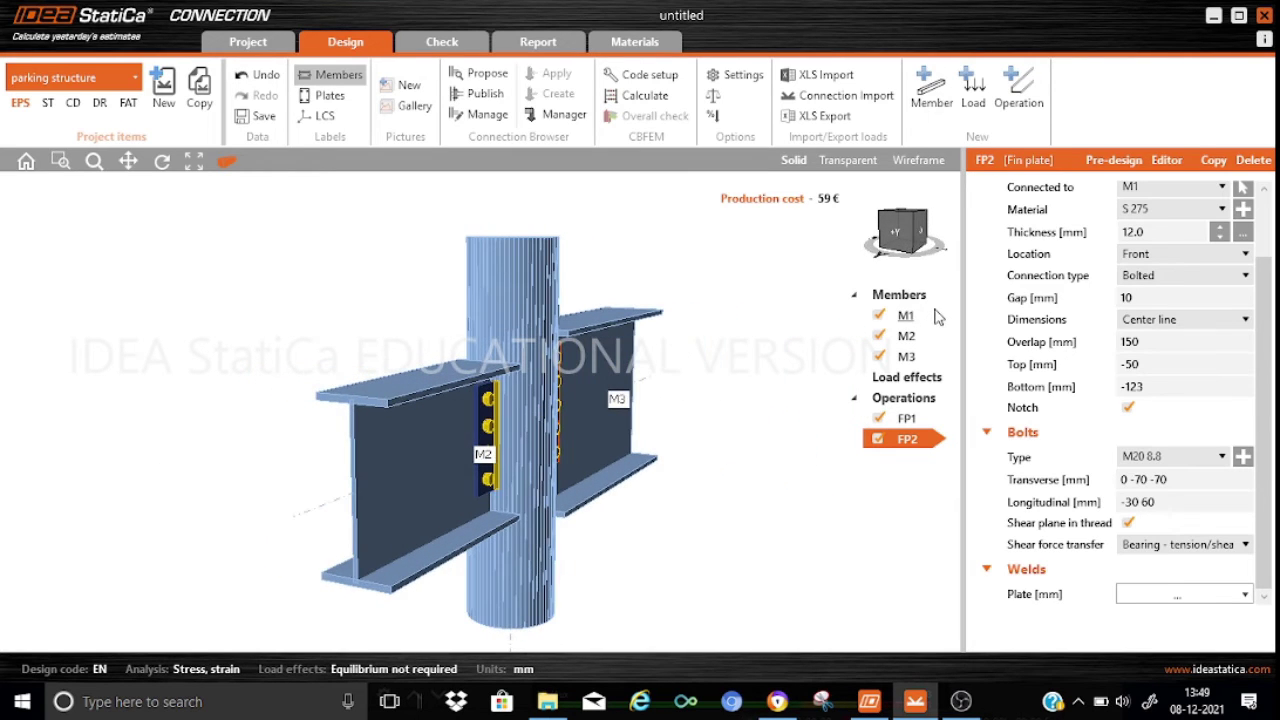
pyautogui.click(222, 166)
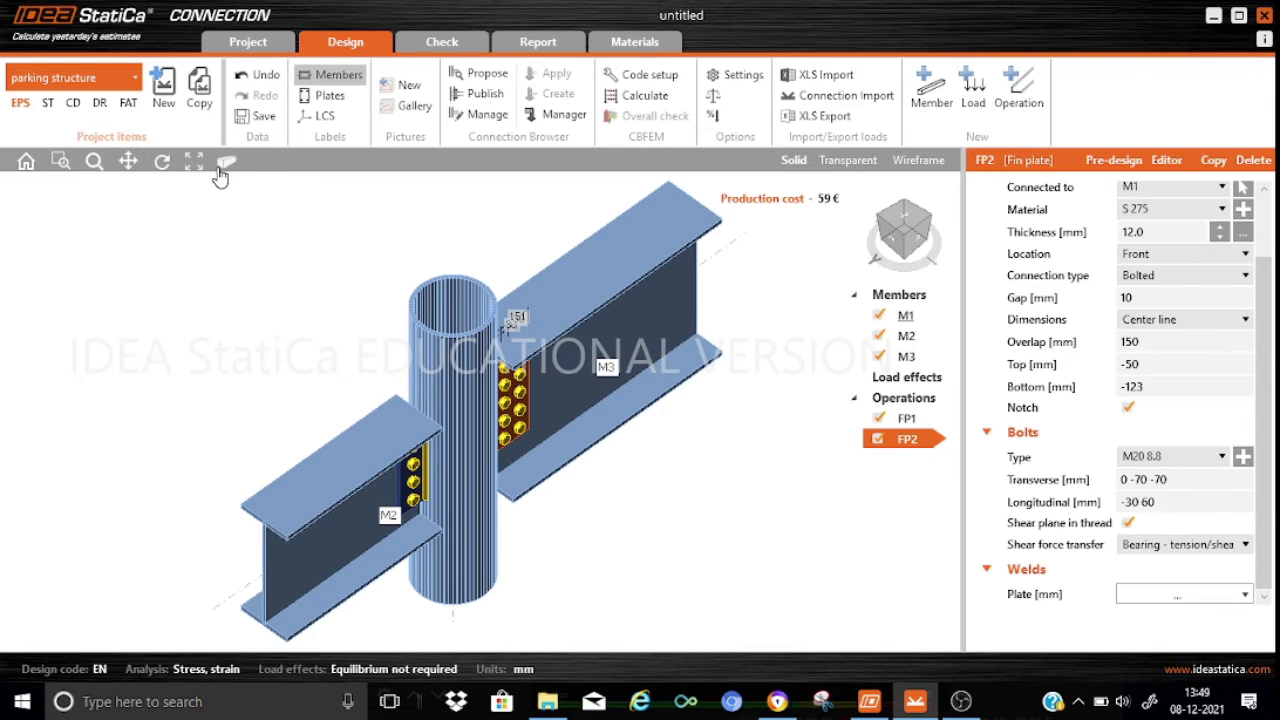
# Create load effect LE1 with shear Vz -200 kN at M2's end and -300 kN at M3's end.
pyautogui.click(896, 377)
pyautogui.click(973, 103)
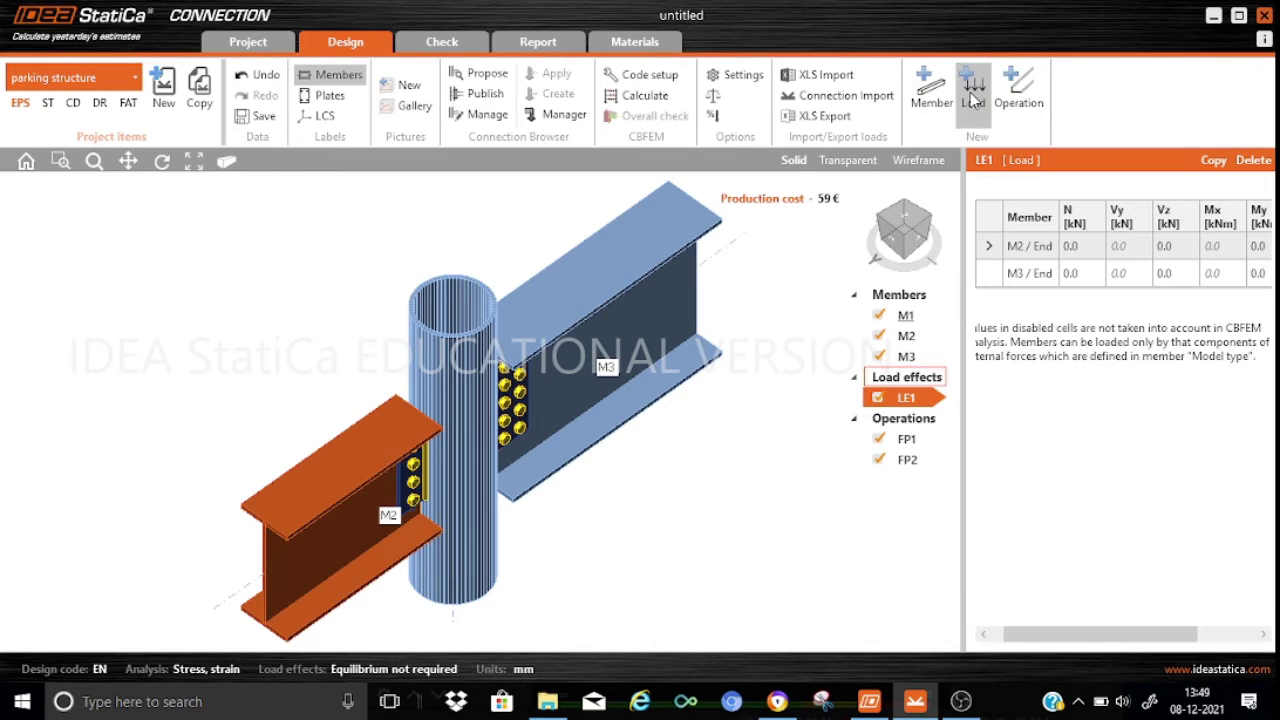
pyautogui.click(1163, 248)
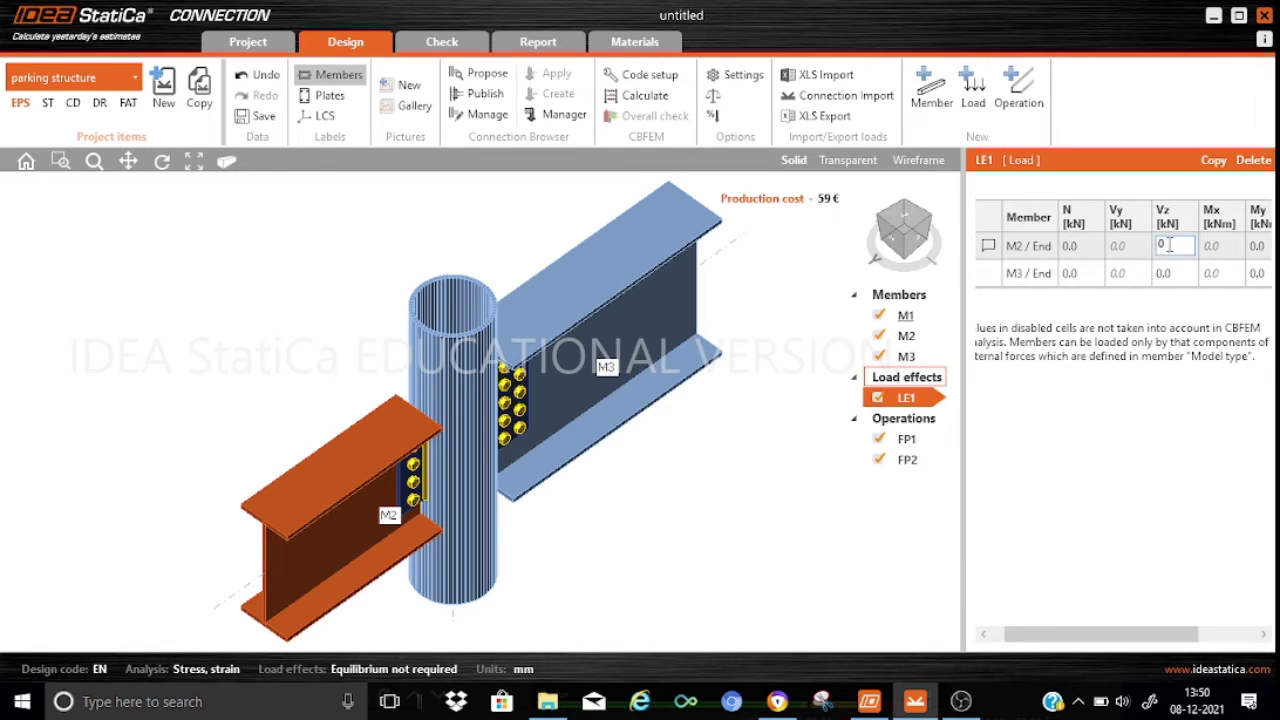
pyautogui.write('-2000')
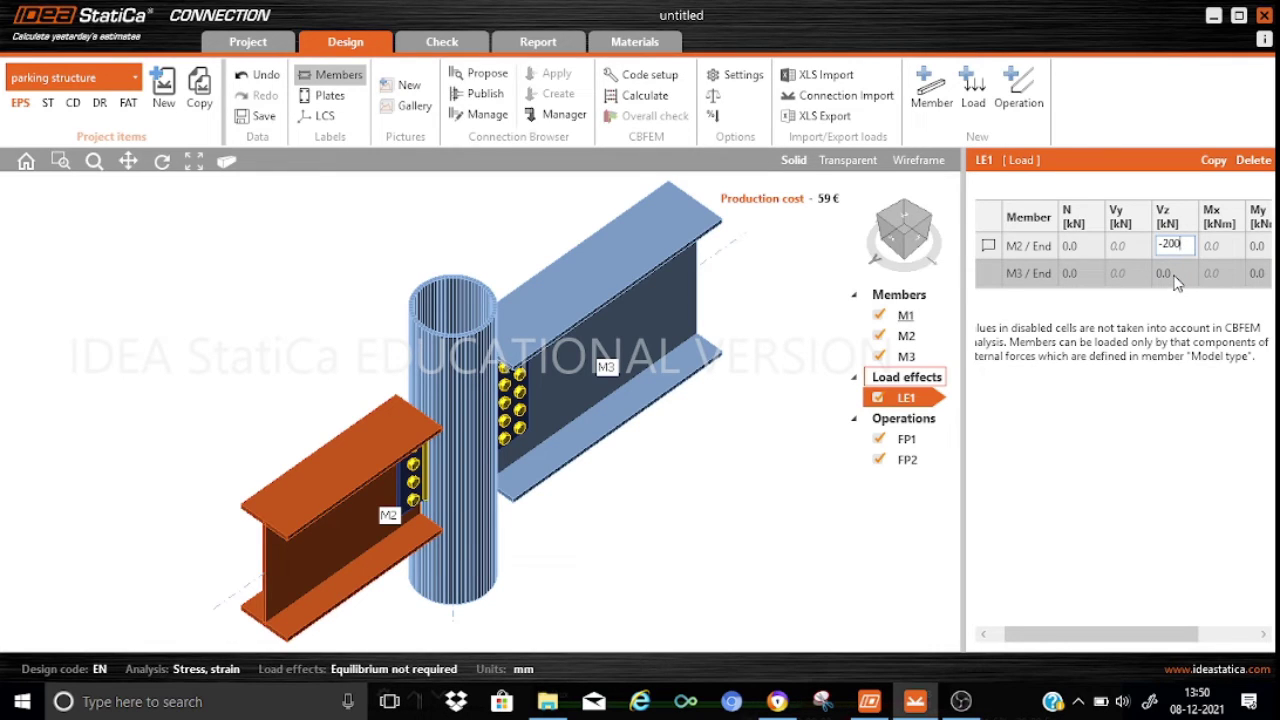
pyautogui.click(1175, 278)
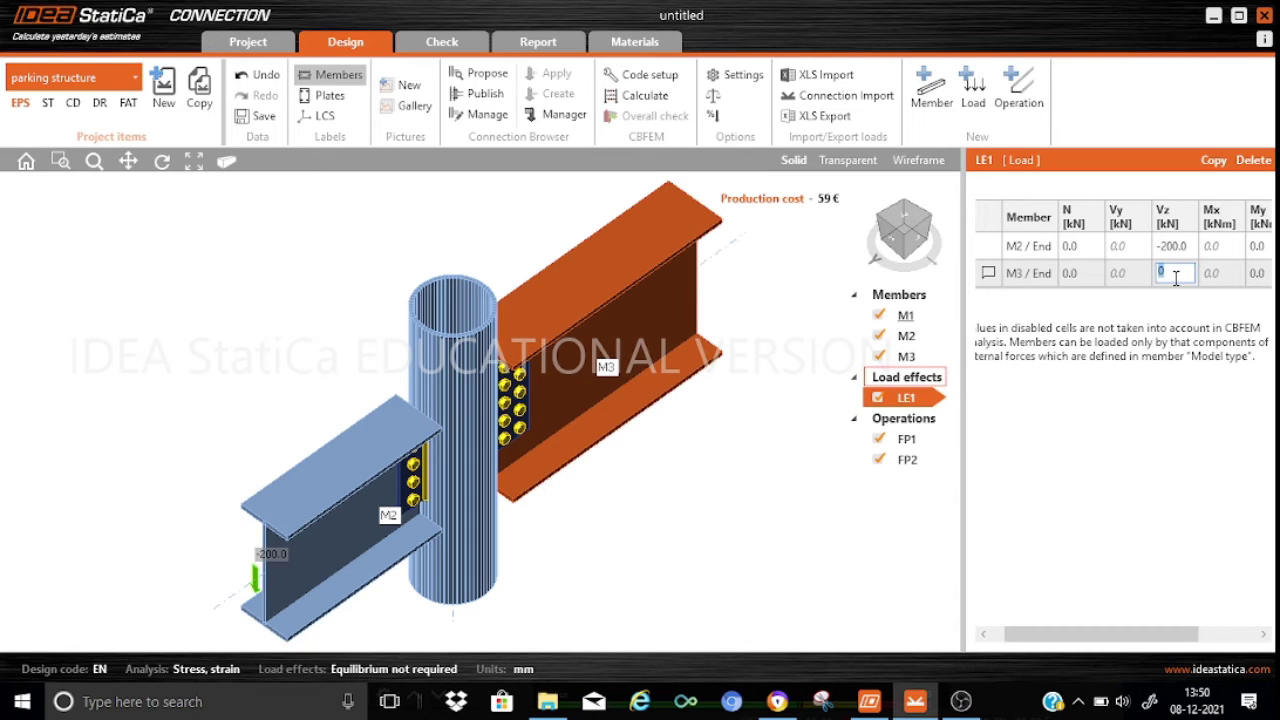
pyautogui.write('-300')
pyautogui.click(1218, 283)
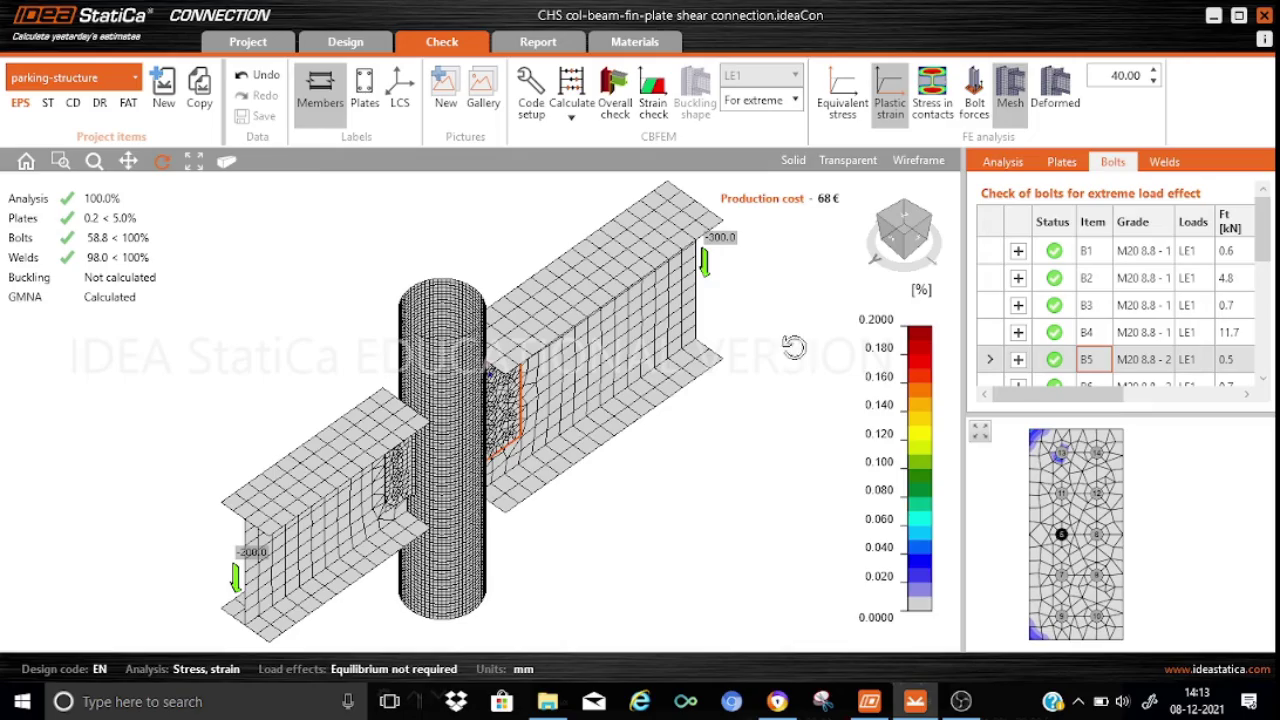
# Switch the FE result display from plastic strain to equivalent stress, shown on a 0–355 MPa scale.
pyautogui.moveTo(520, 392); pyautogui.dragTo(446, 334)
pyautogui.scroll(5, 498, 398)
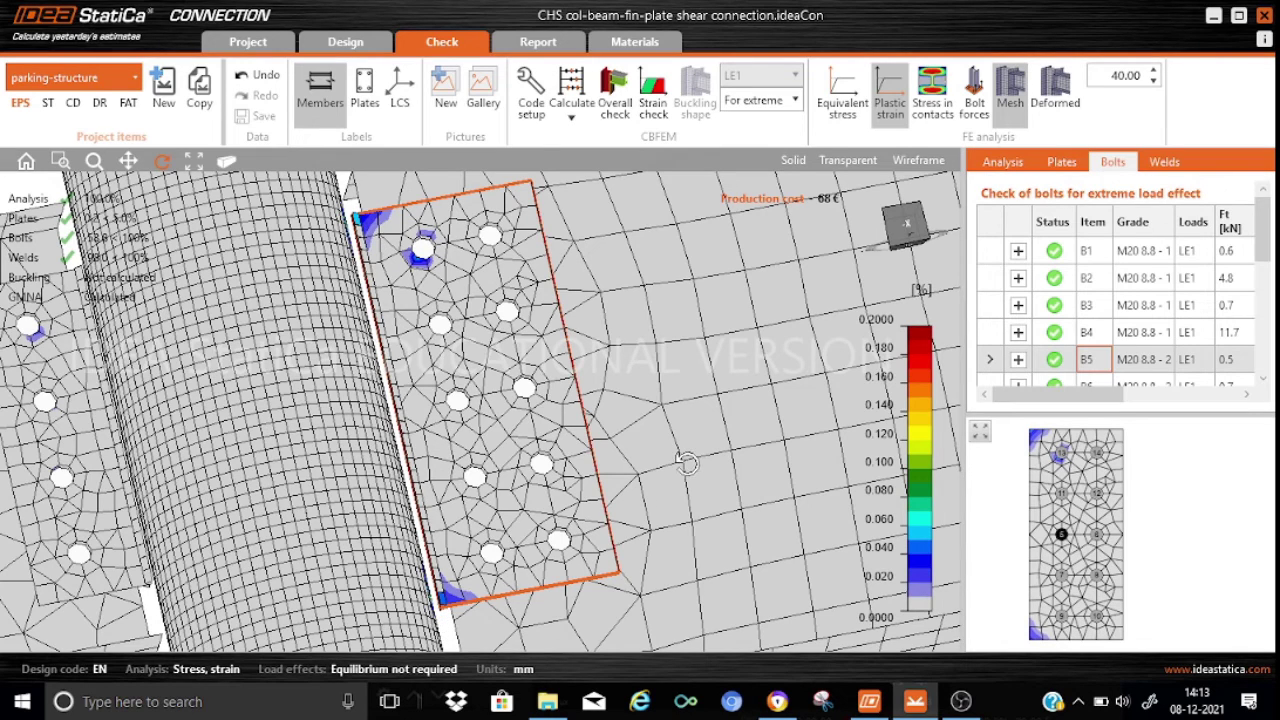
pyautogui.scroll(-5, 686, 462)
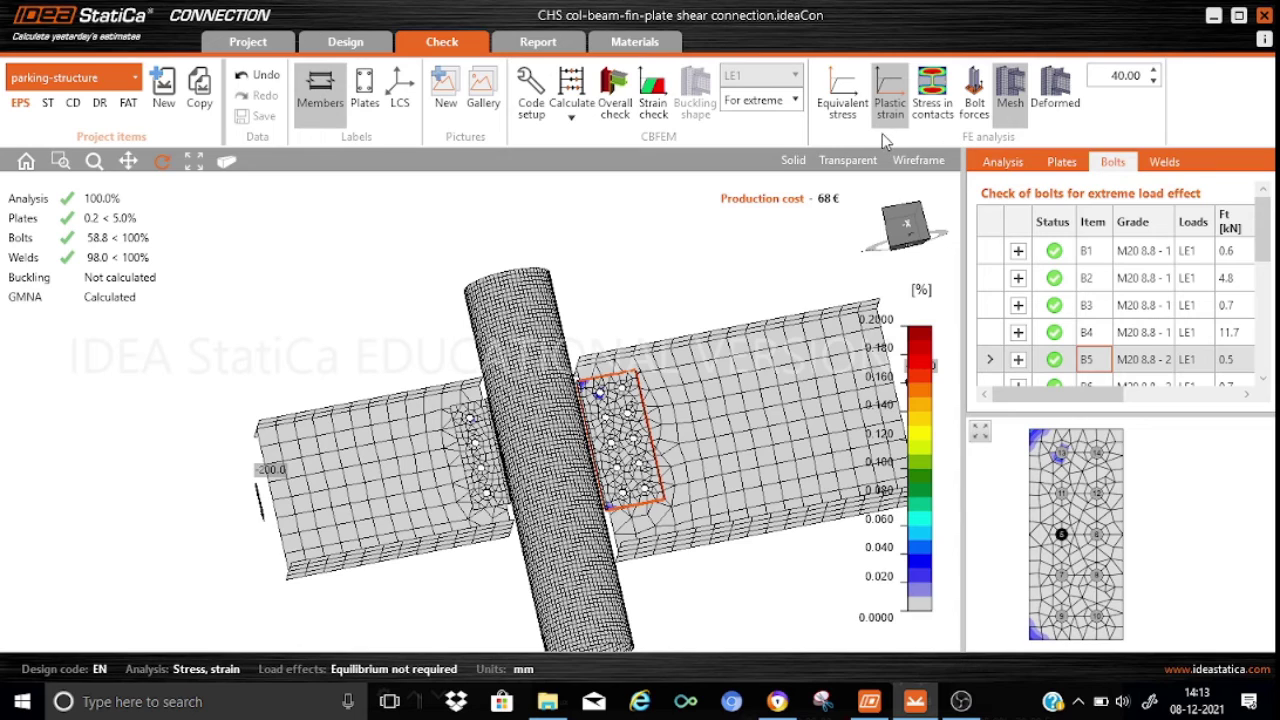
pyautogui.click(845, 112)
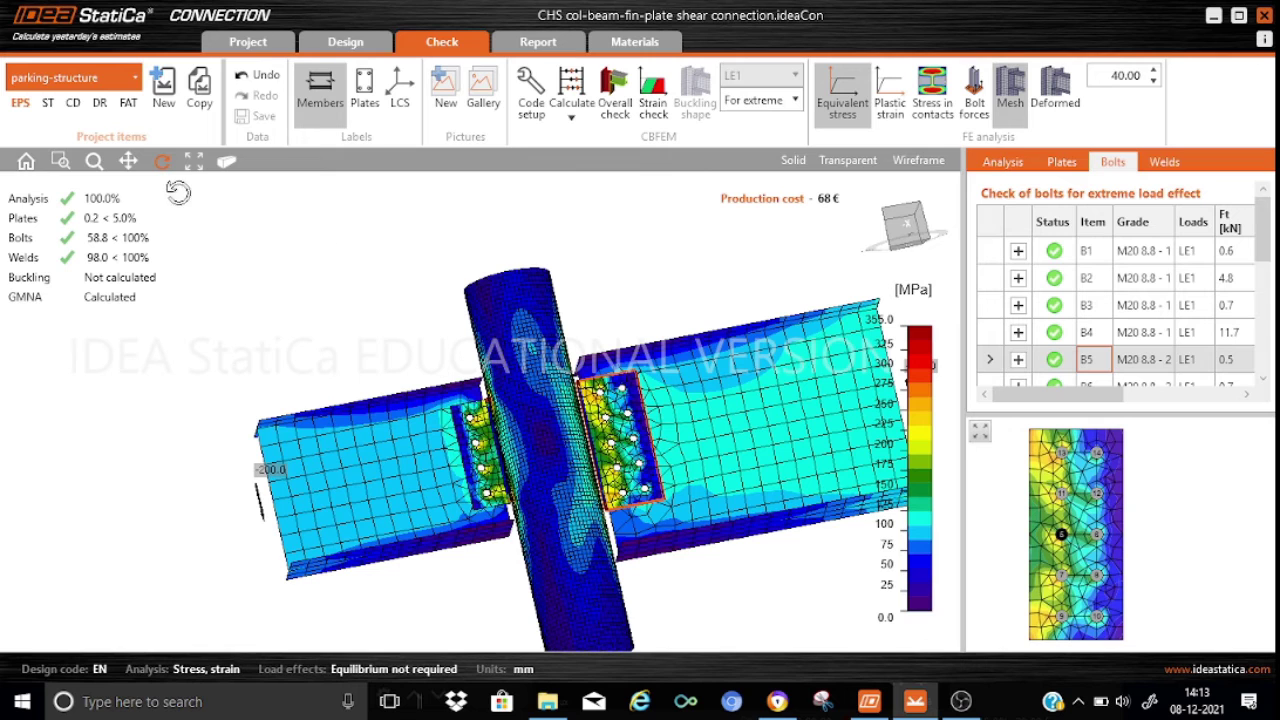
# Orbit and zoom around both fin plates to inspect stresses, then switch back to plastic strain.
pyautogui.click(229, 166)
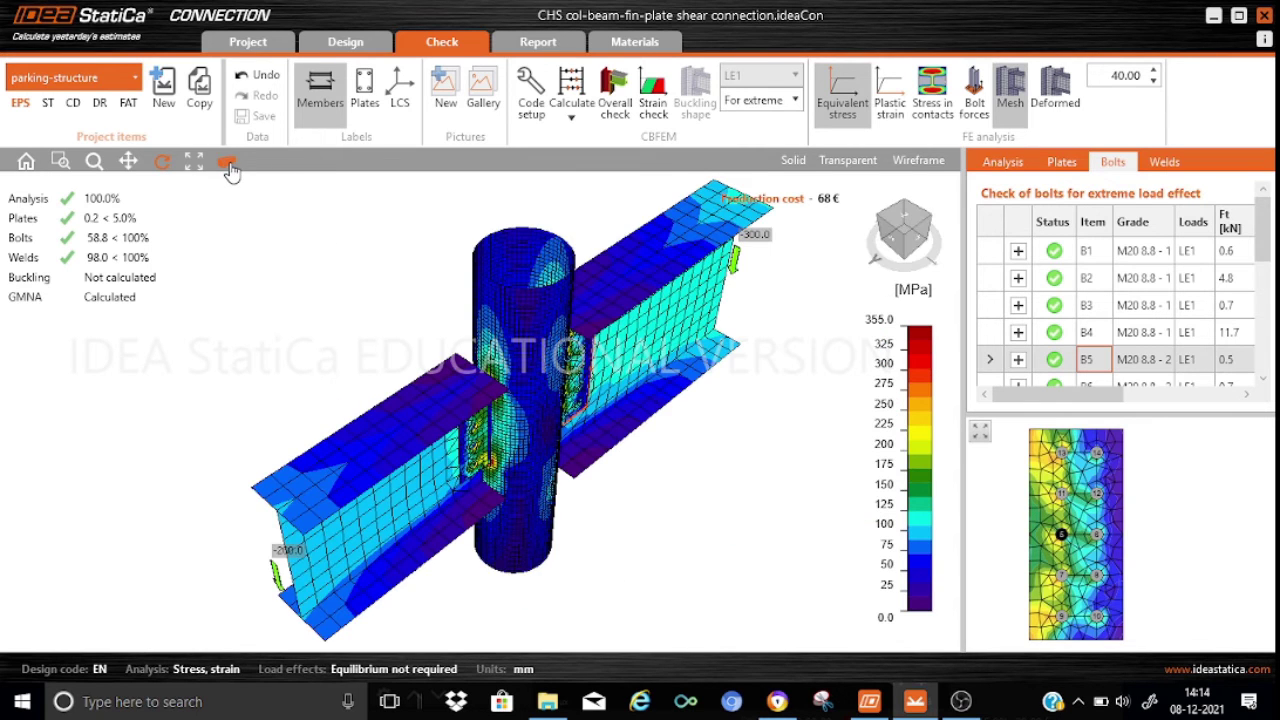
pyautogui.moveTo(539, 354); pyautogui.dragTo(460, 265)
pyautogui.scroll(3, 718, 473)
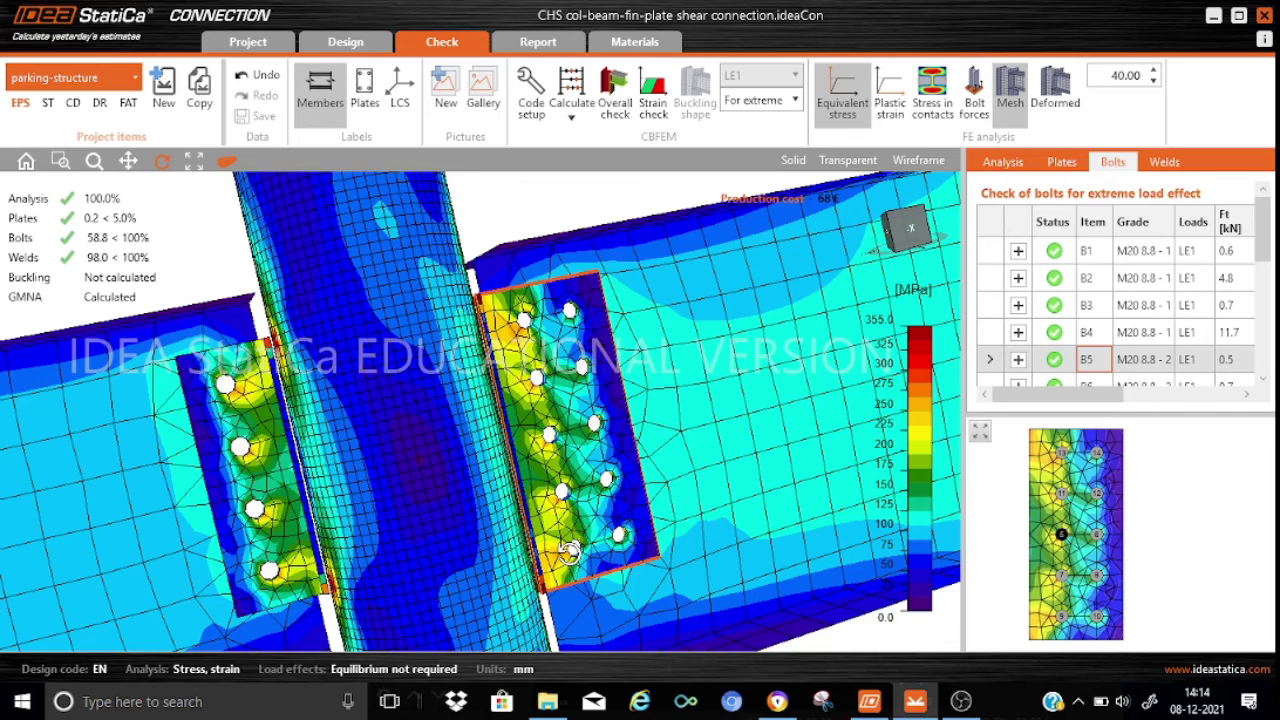
pyautogui.moveTo(343, 463); pyautogui.dragTo(461, 457)
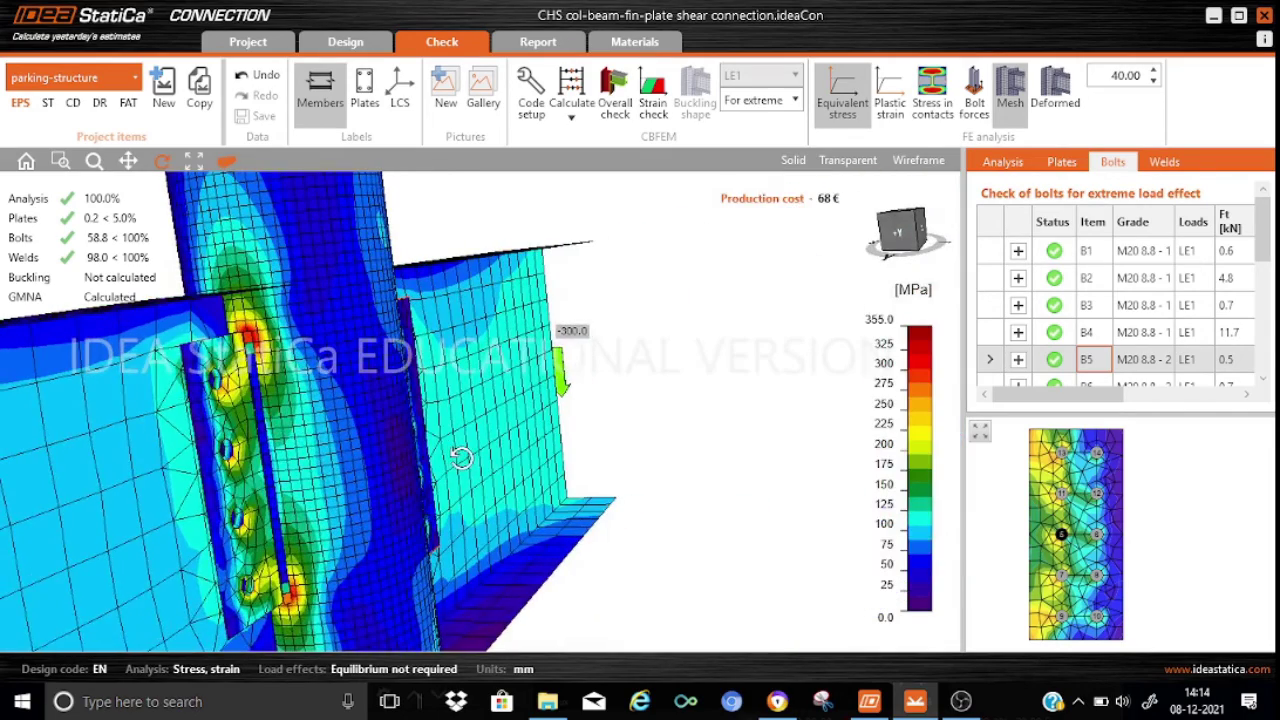
pyautogui.moveTo(317, 435); pyautogui.dragTo(293, 435)
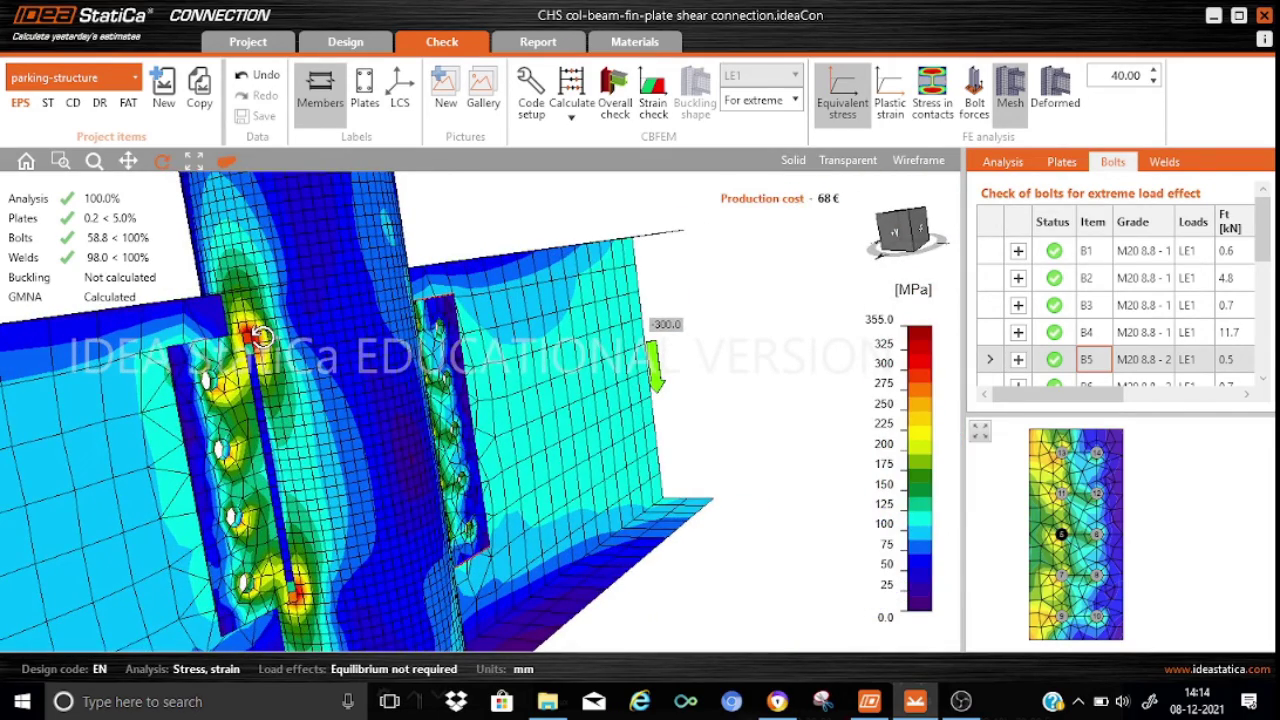
pyautogui.moveTo(268, 340); pyautogui.dragTo(277, 356)
pyautogui.moveTo(480, 376); pyautogui.dragTo(294, 487)
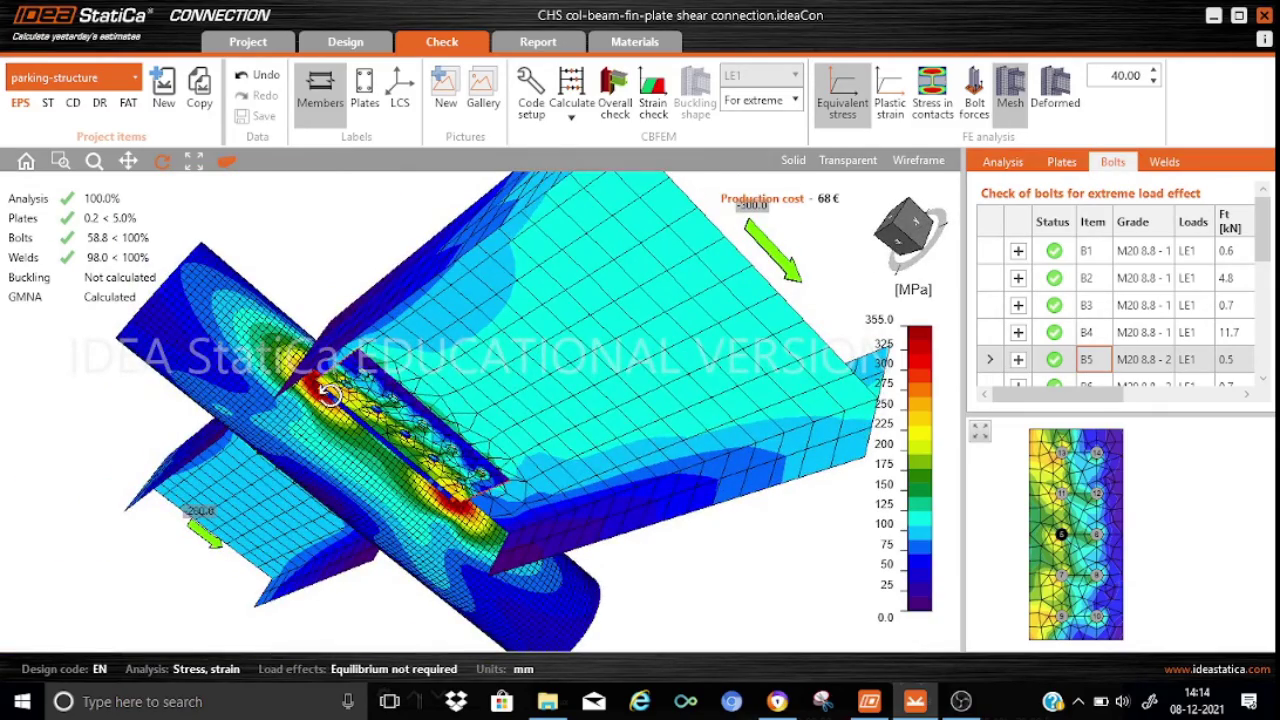
pyautogui.scroll(5, 518, 416)
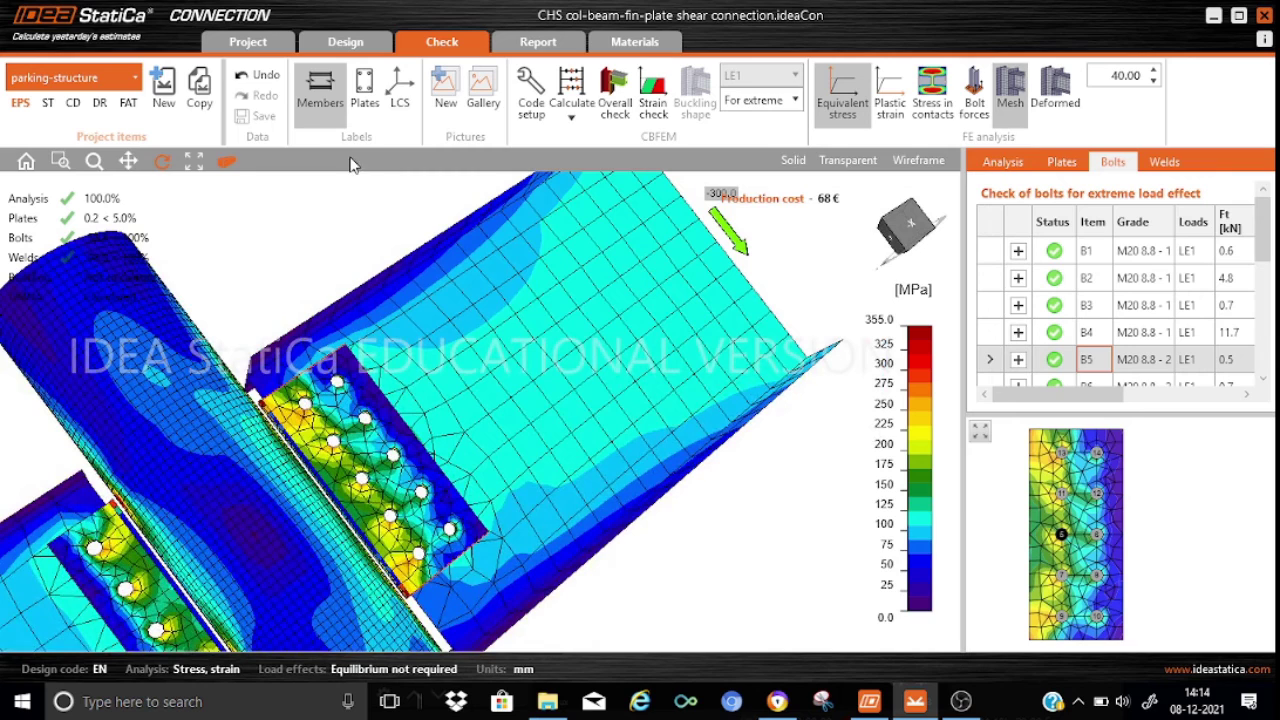
pyautogui.click(227, 162)
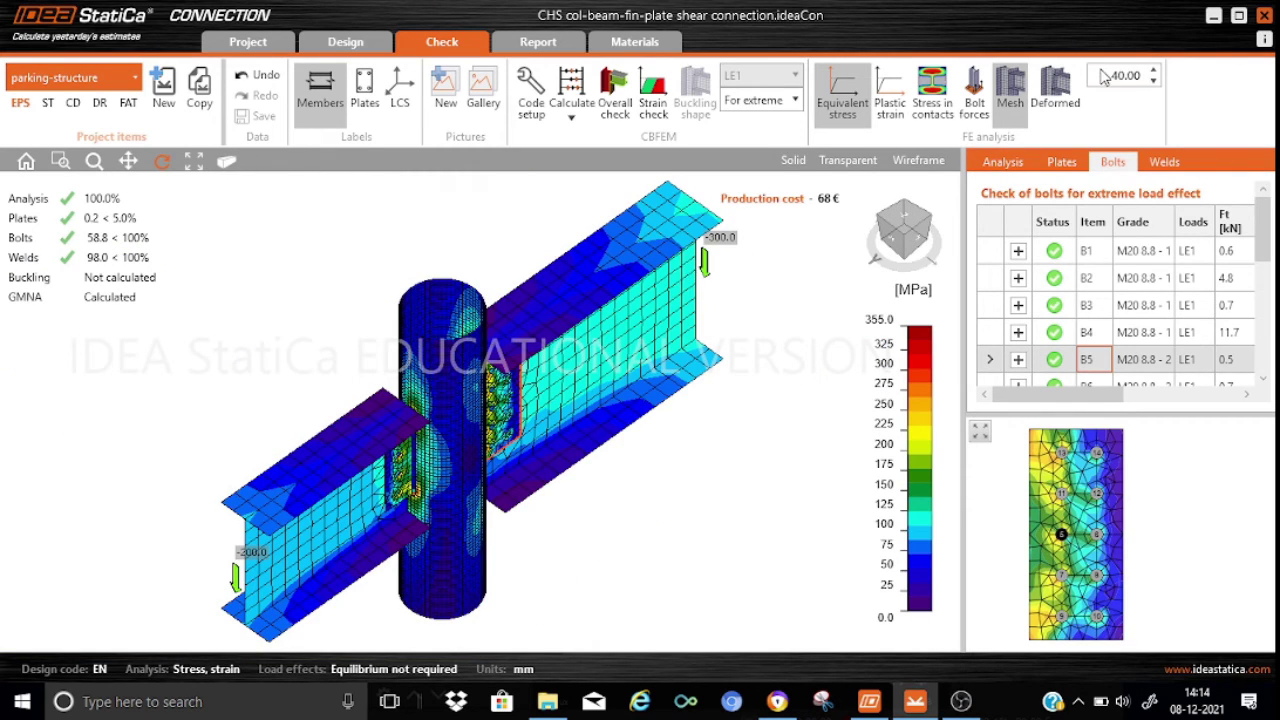
pyautogui.click(893, 104)
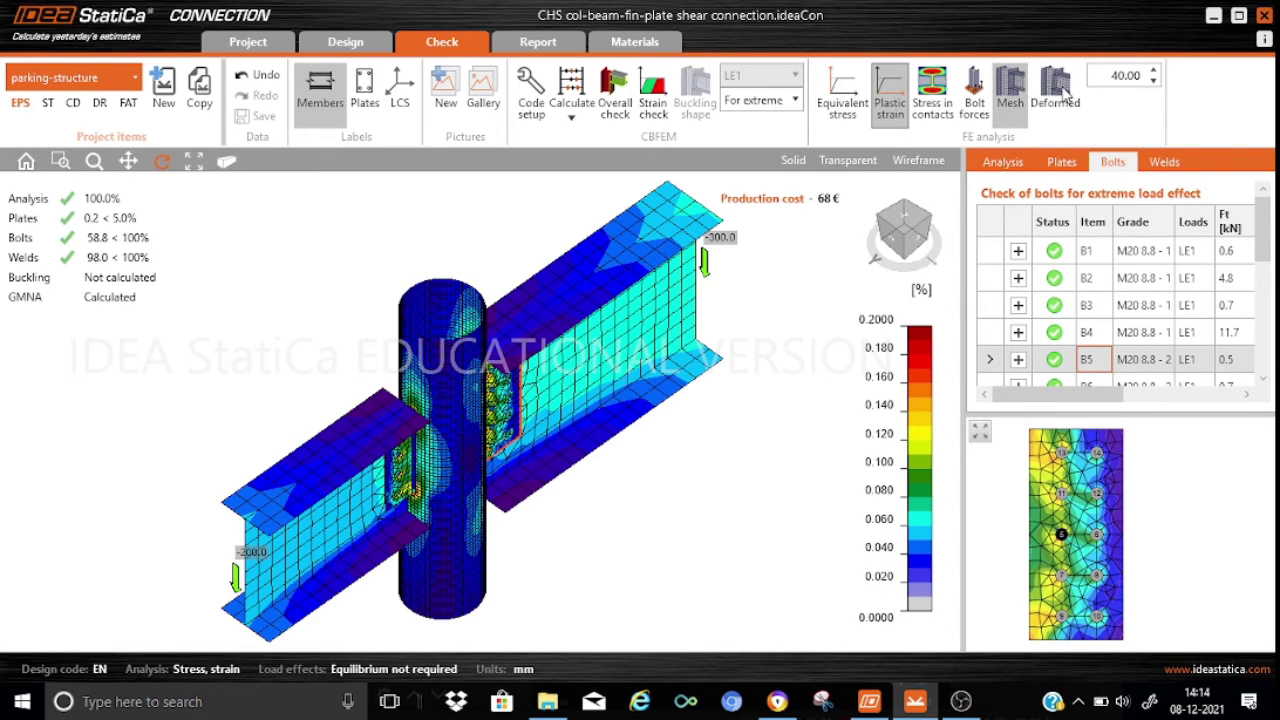
# Show the deformed shape, orbit it from several angles, and scroll the bolt table to utilisation.
pyautogui.click(1062, 92)
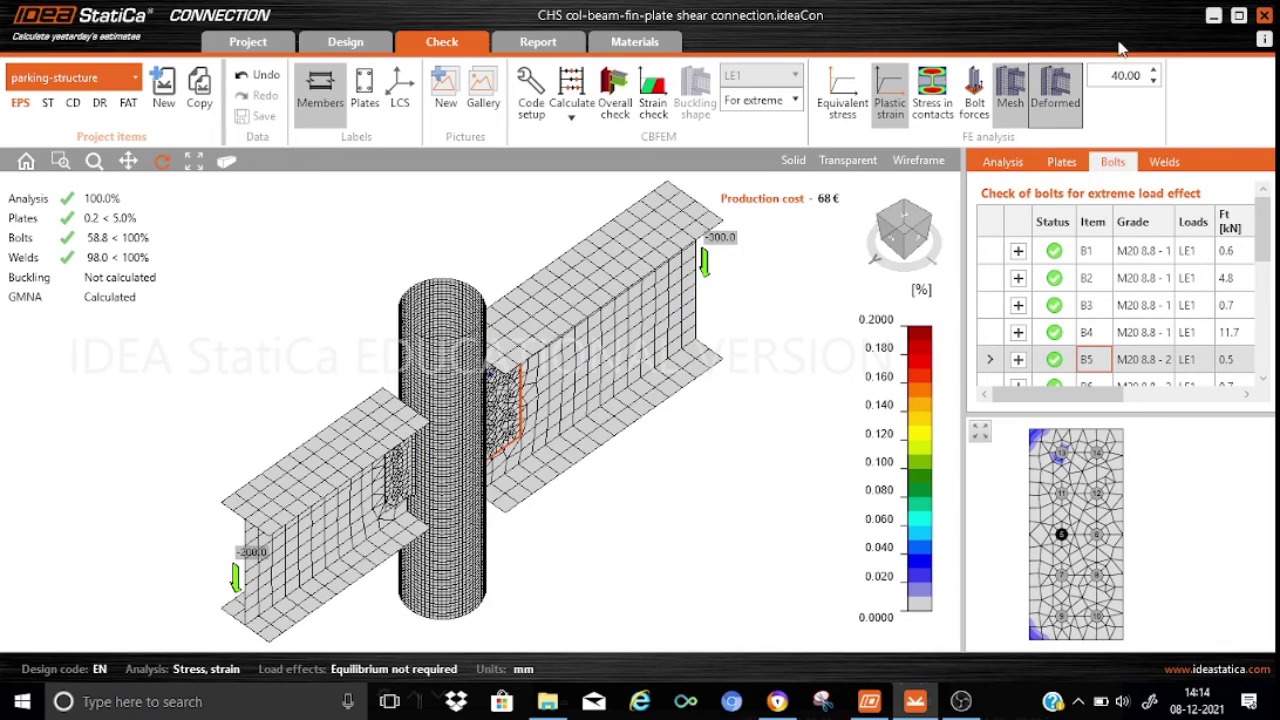
pyautogui.moveTo(662, 354); pyautogui.dragTo(588, 328)
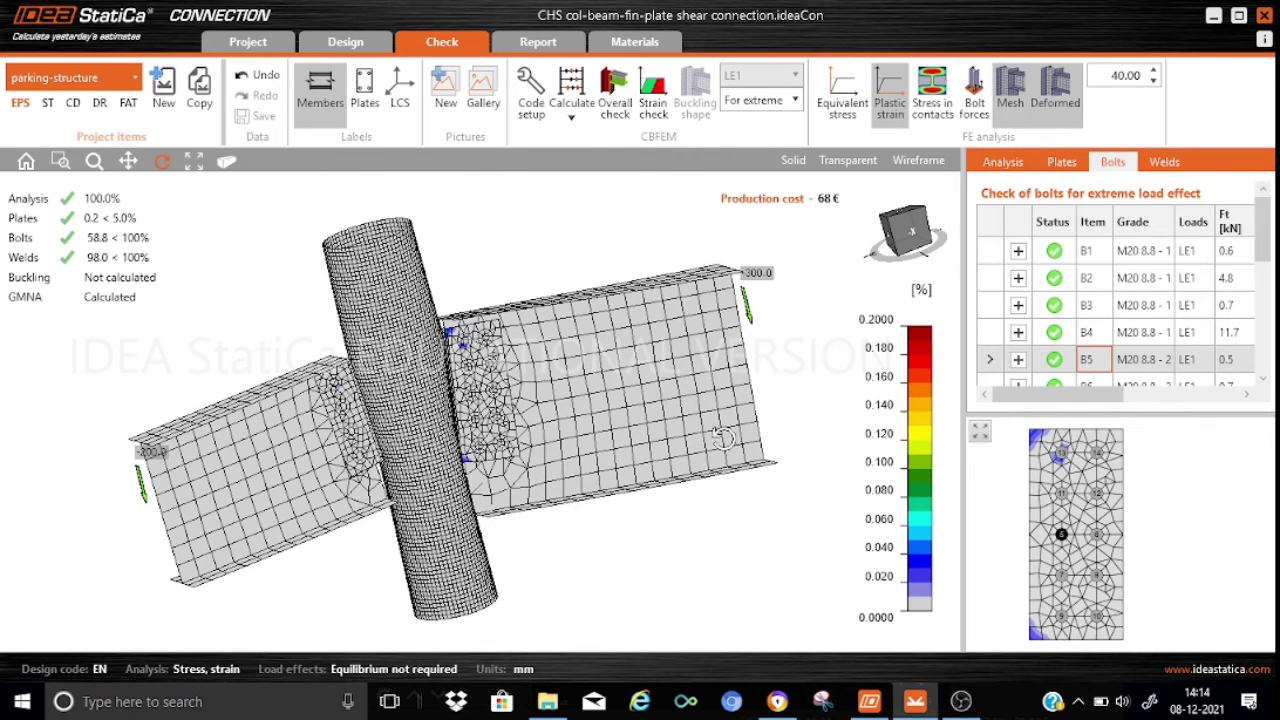
pyautogui.moveTo(280, 452)
pyautogui.mouseDown()
pyautogui.moveTo(265, 396)
pyautogui.moveTo(286, 466)
pyautogui.mouseUp()
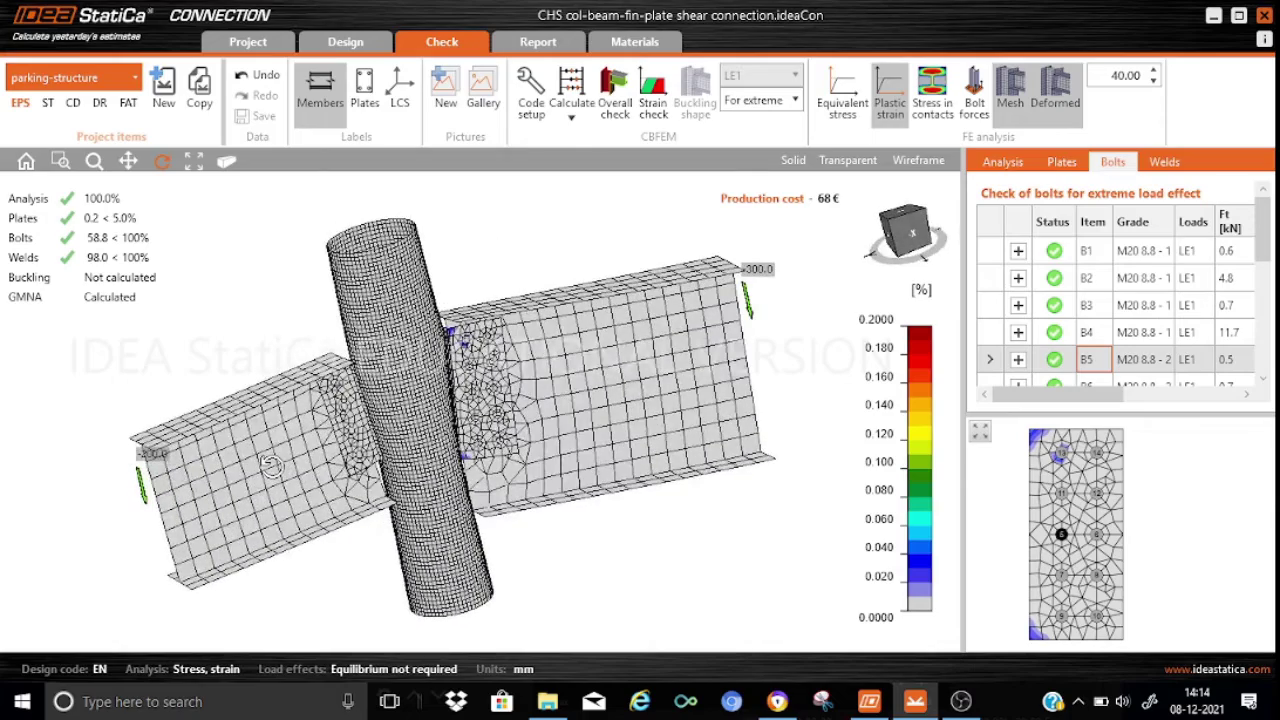
pyautogui.moveTo(432, 495); pyautogui.dragTo(422, 460)
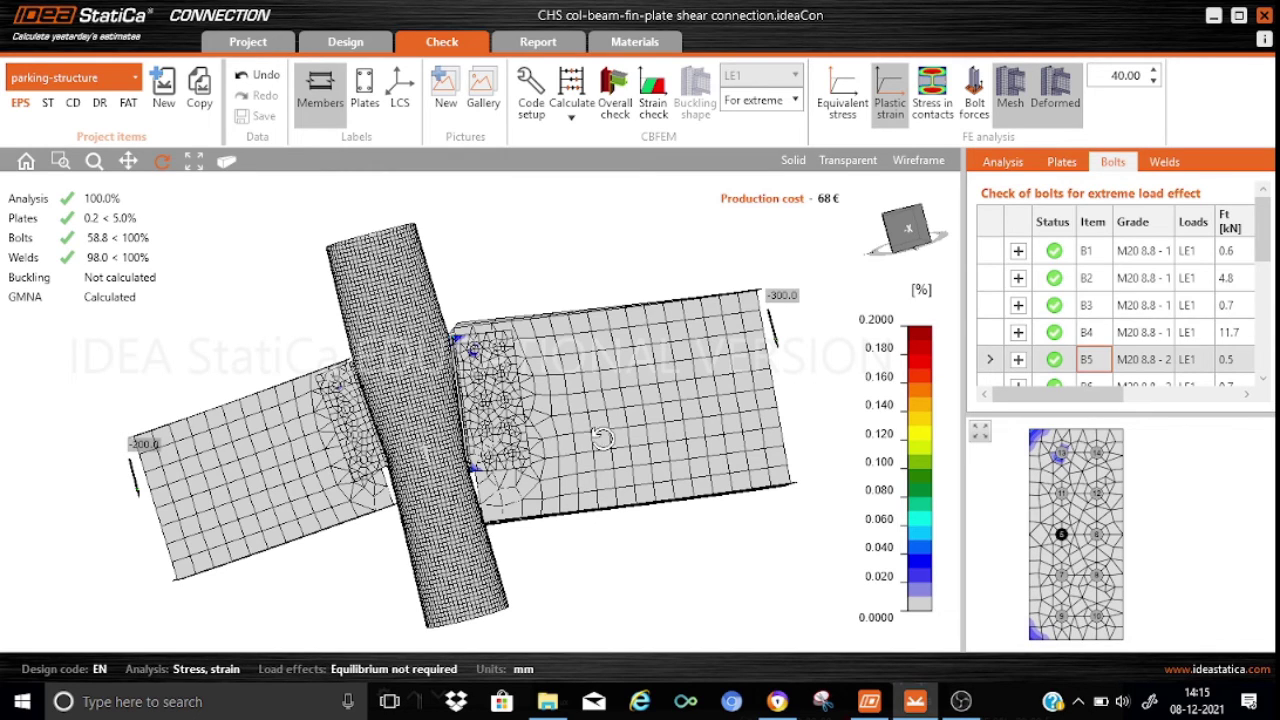
pyautogui.moveTo(1118, 394); pyautogui.dragTo(1235, 393)
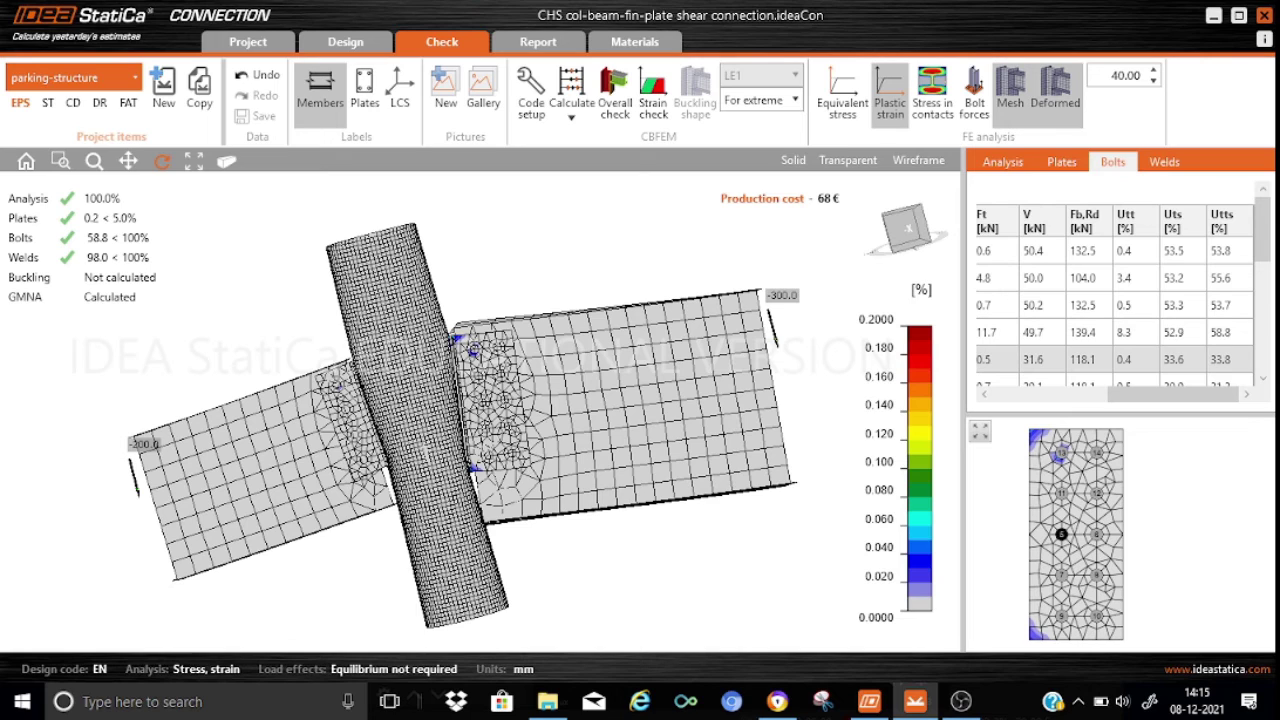
# Check the Bolts table results for bolts B1, B4 and B10, then go to the Report section.
pyautogui.moveTo(1263, 240); pyautogui.dragTo(1267, 315)
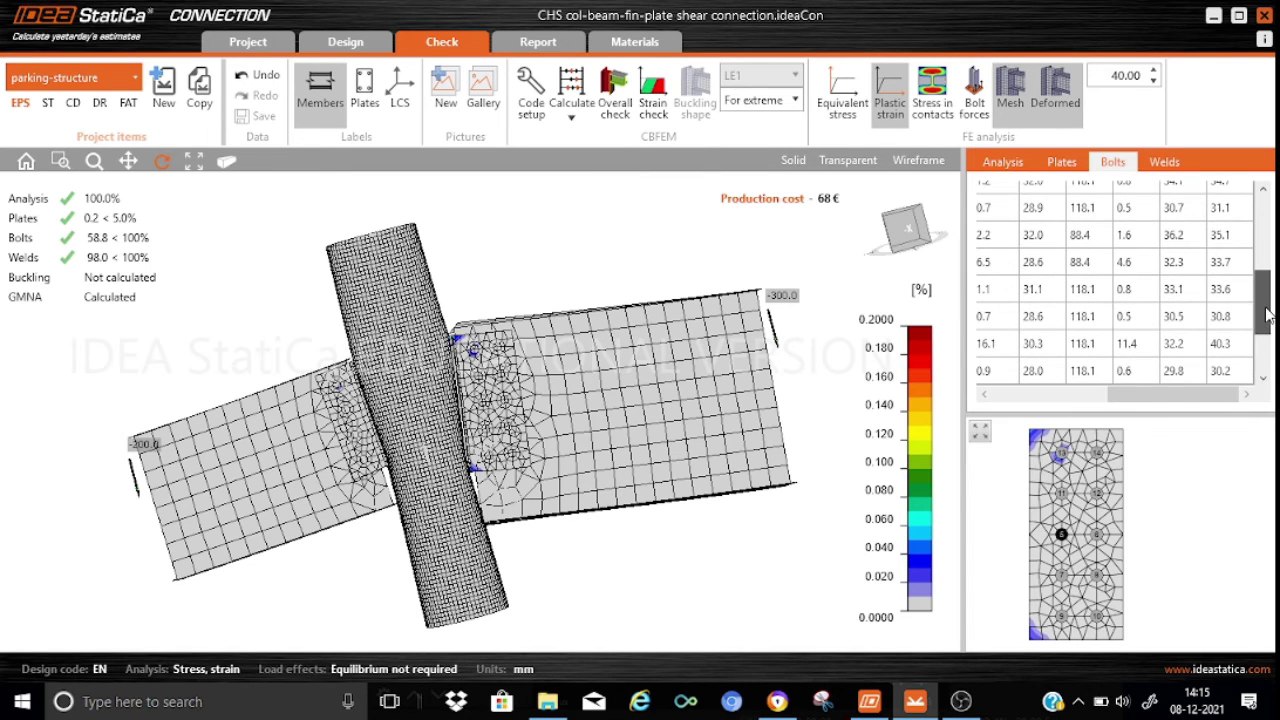
pyautogui.scroll(-1, 1267, 315)
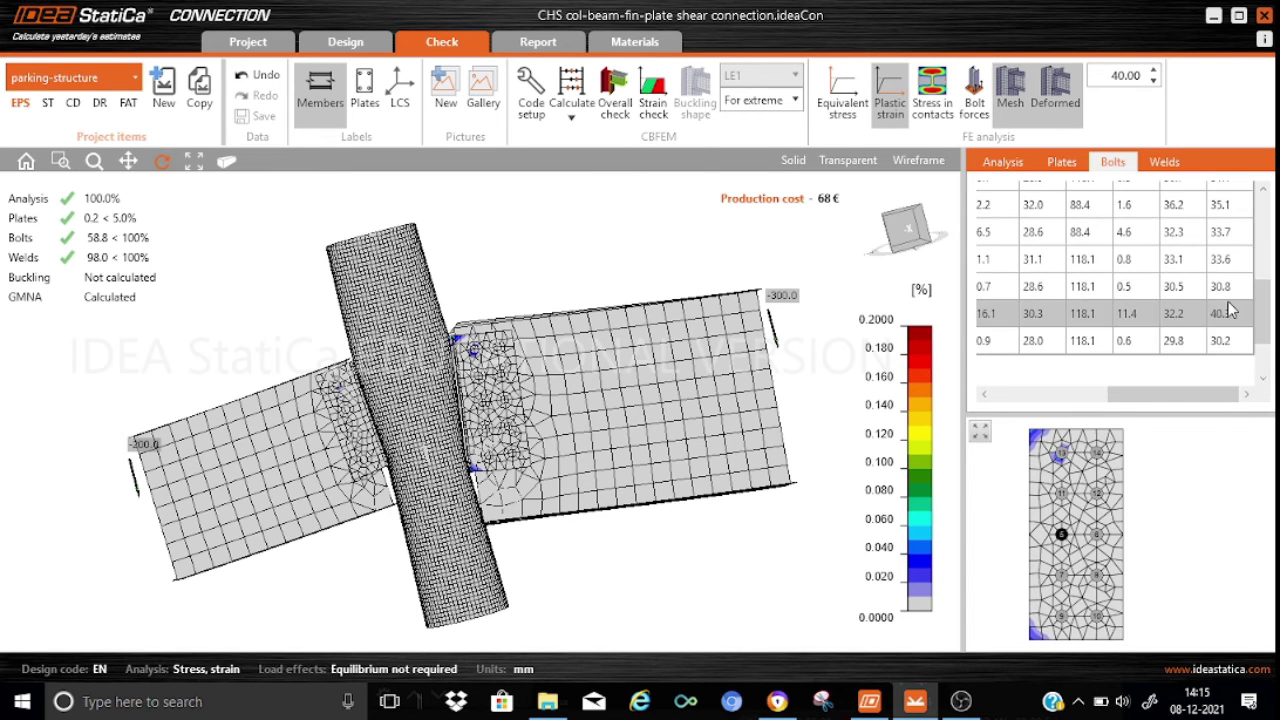
pyautogui.moveTo(1190, 394); pyautogui.dragTo(1068, 400)
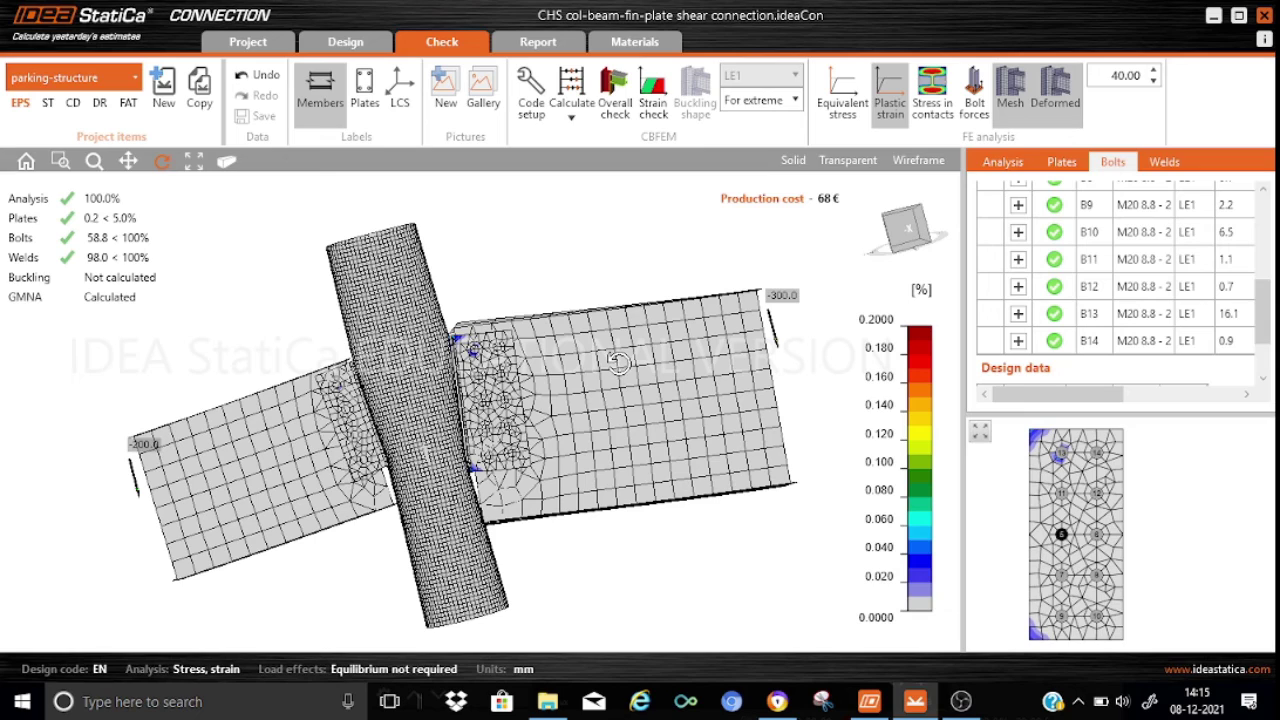
pyautogui.moveTo(1263, 314); pyautogui.dragTo(1263, 232)
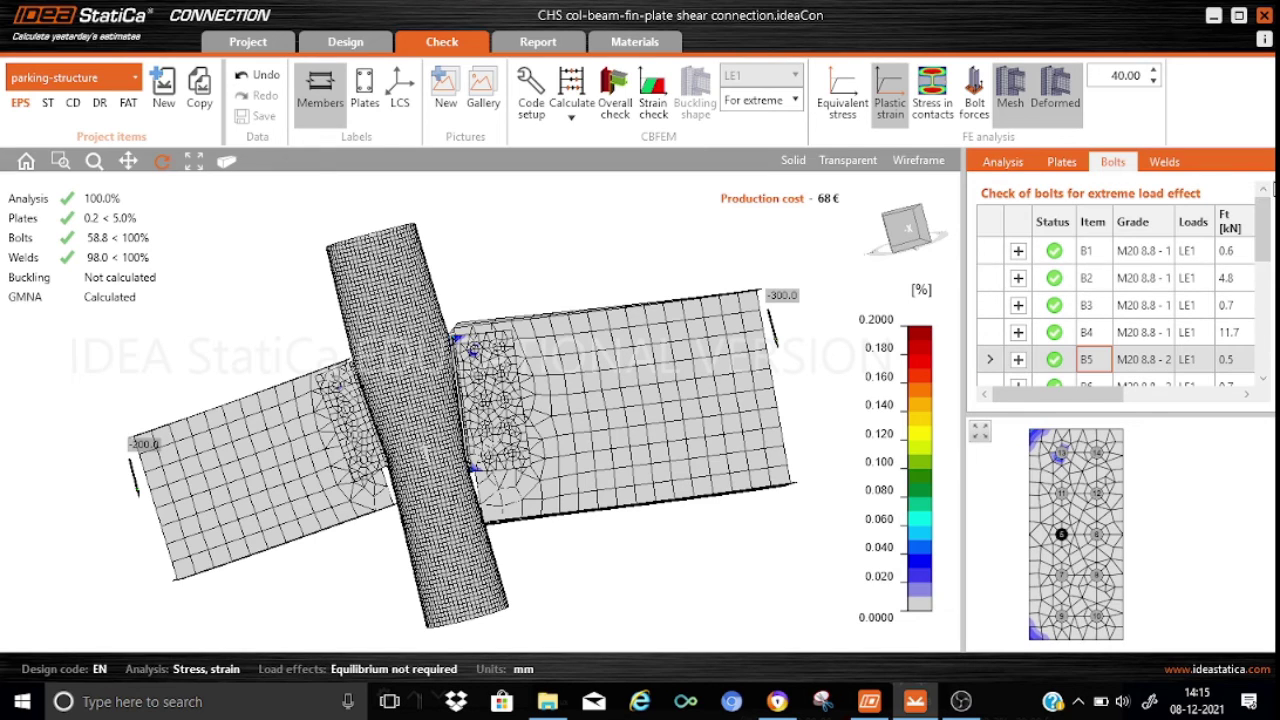
pyautogui.click(1090, 252)
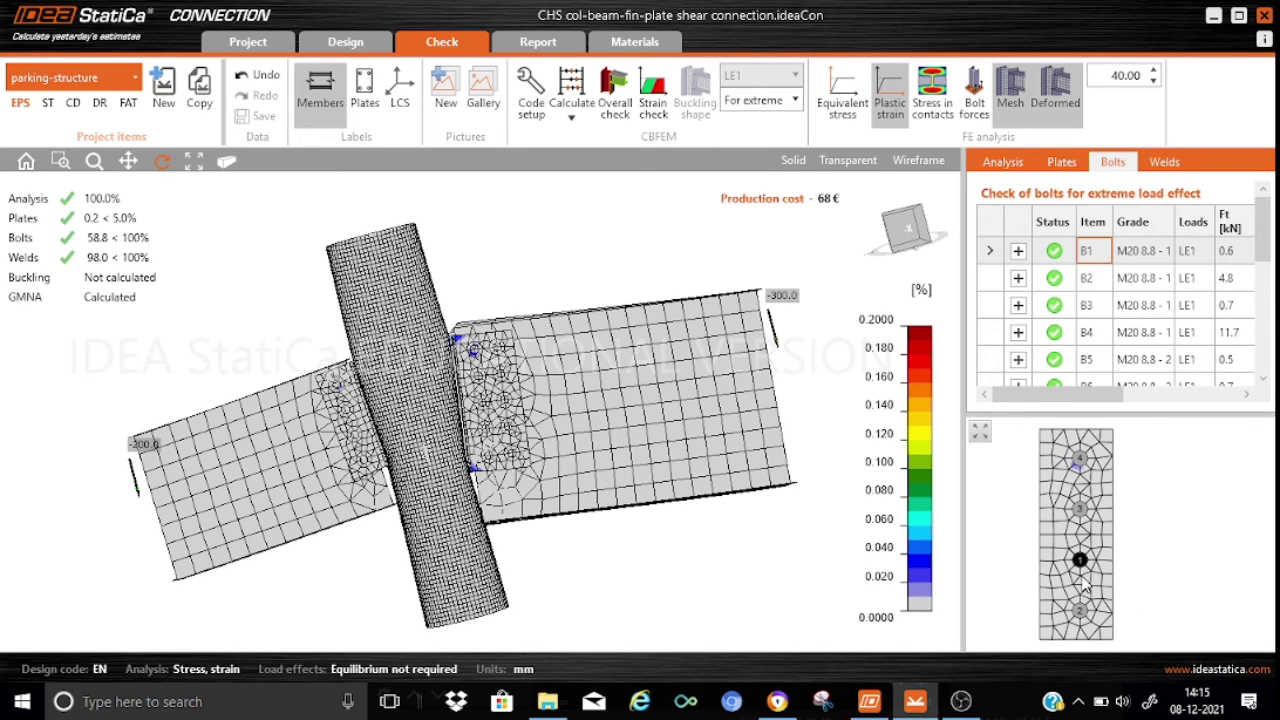
pyautogui.click(1088, 338)
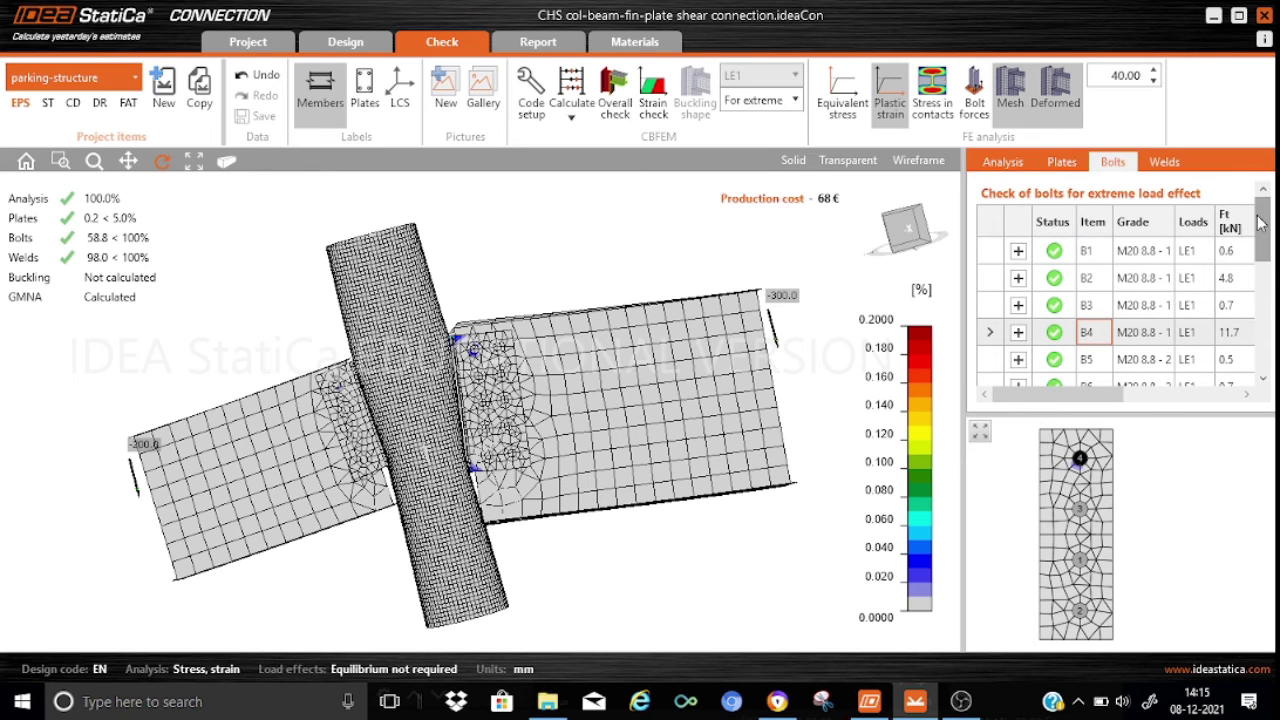
pyautogui.scroll(-3, 1088, 342)
pyautogui.click(1094, 322)
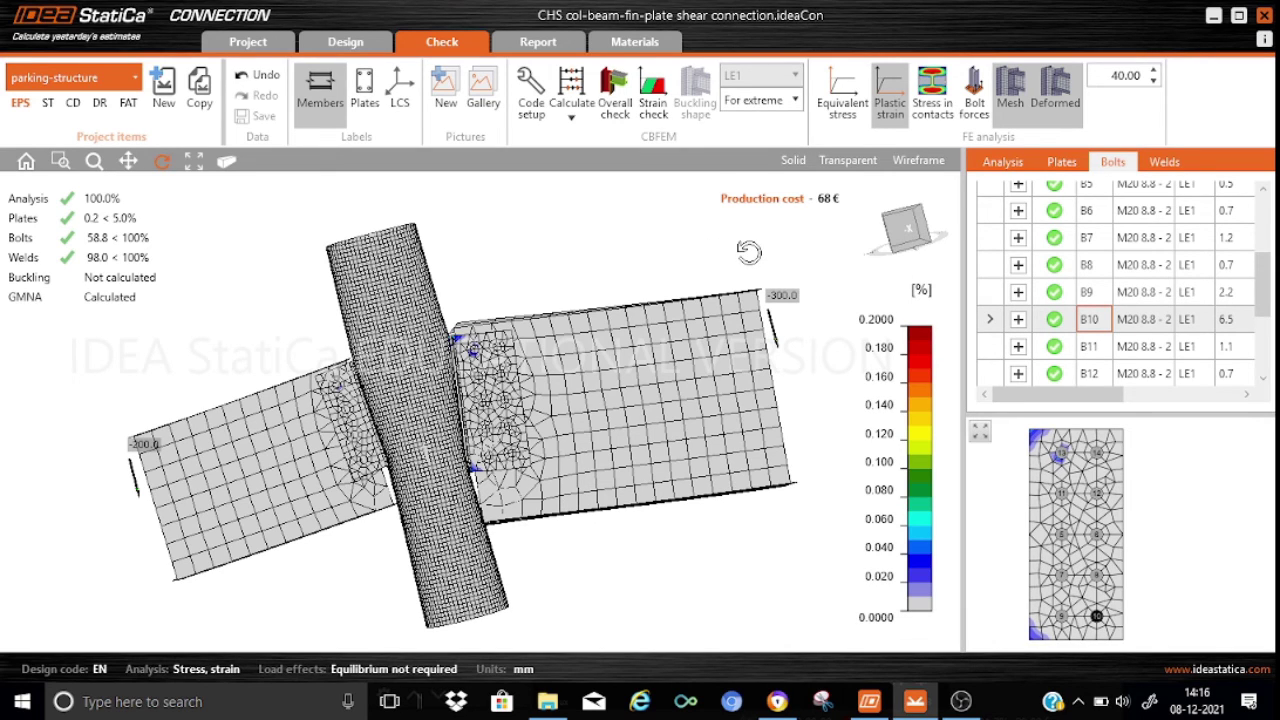
pyautogui.click(548, 42)
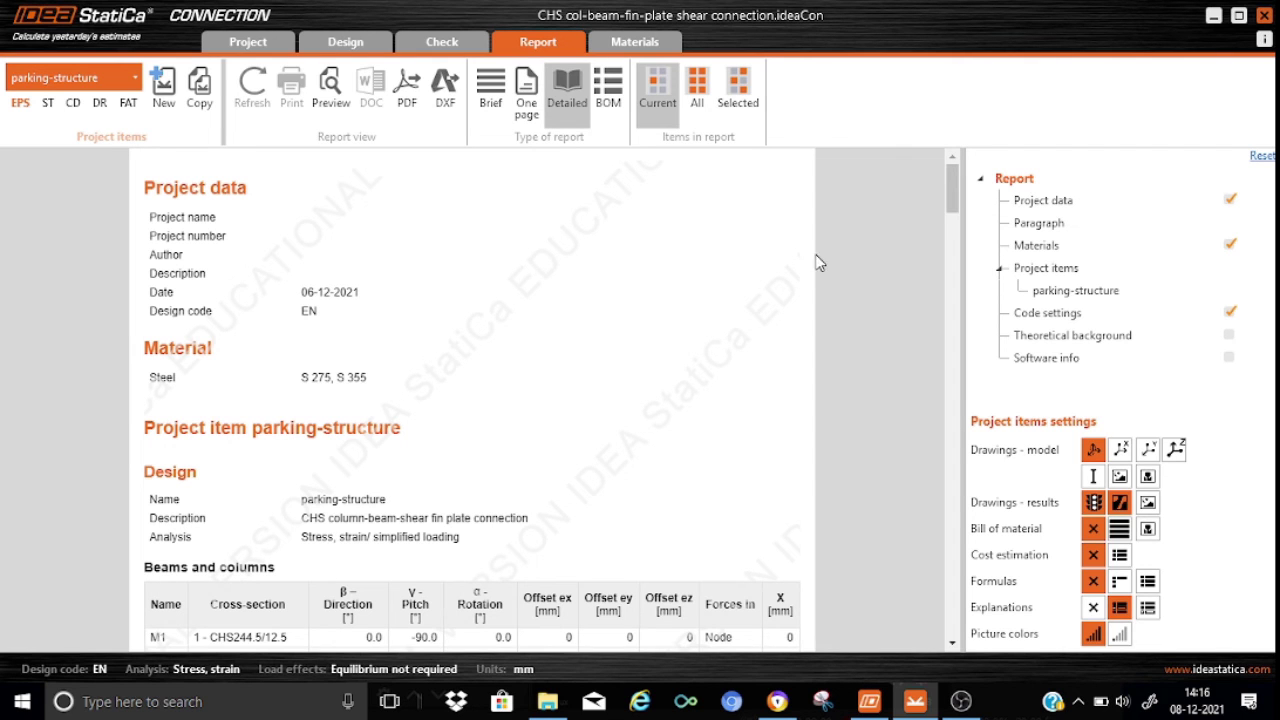
# Scroll the detailed report through strain, stress, bolt and weld checks, then return to the top.
pyautogui.moveTo(952, 180); pyautogui.dragTo(955, 220)
pyautogui.scroll(-1, 955, 220)
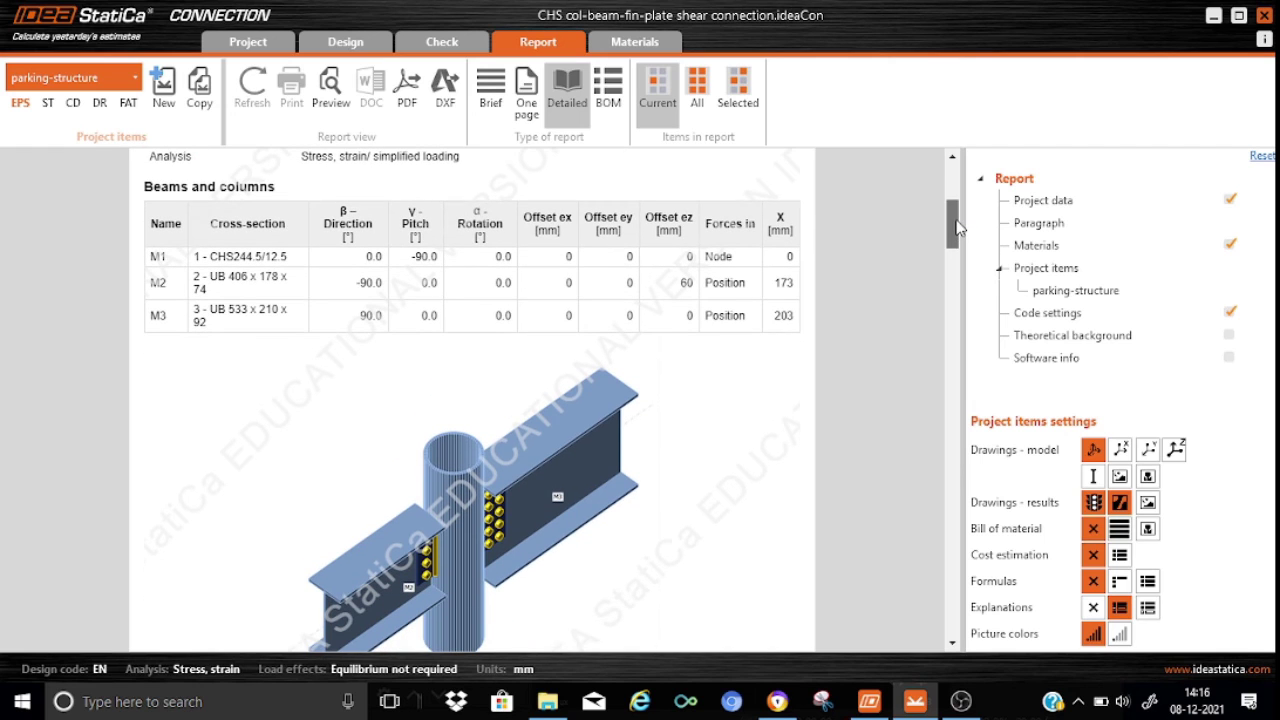
pyautogui.moveTo(953, 228); pyautogui.dragTo(953, 266)
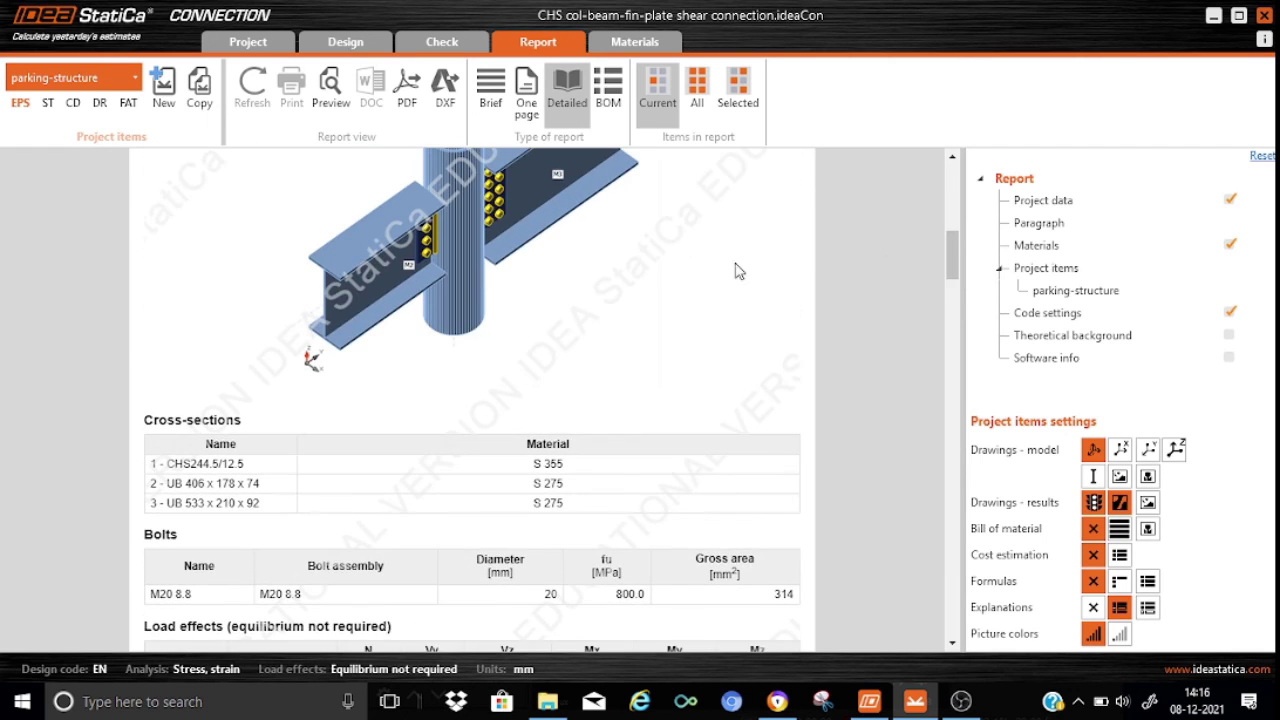
pyautogui.moveTo(953, 270); pyautogui.dragTo(955, 311)
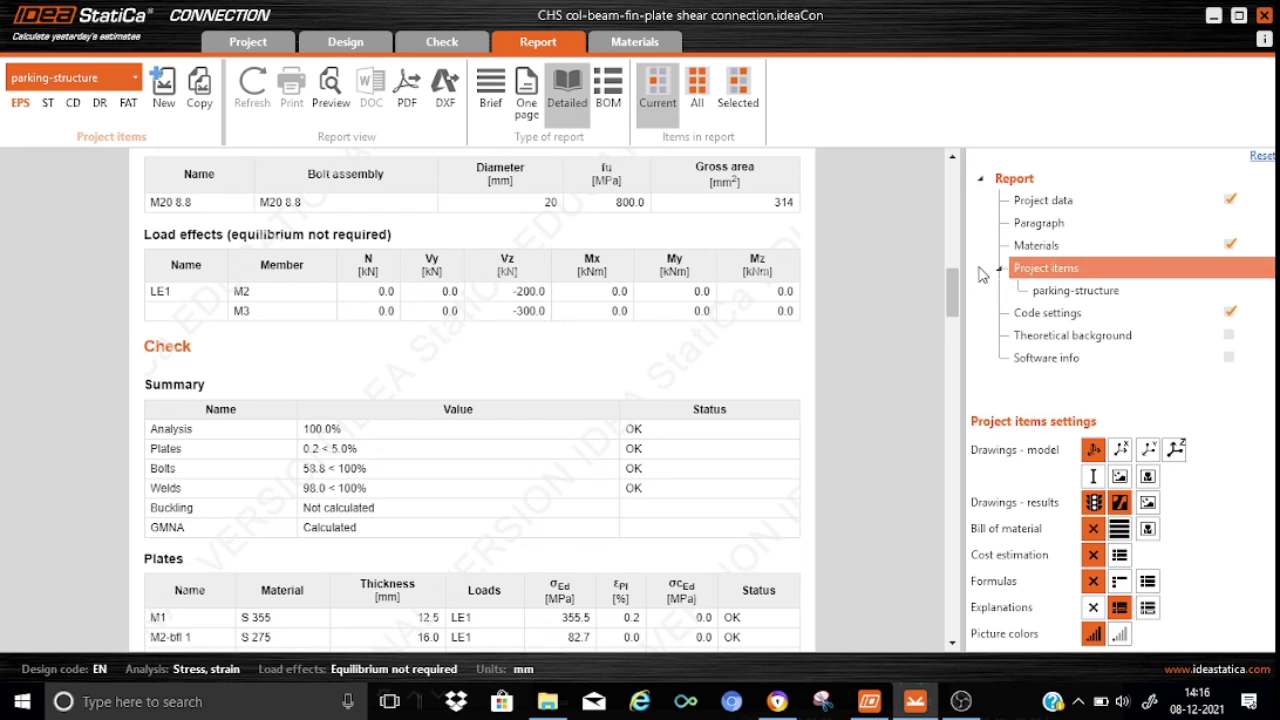
pyautogui.moveTo(954, 306); pyautogui.dragTo(957, 333)
pyautogui.scroll(-1, 957, 333)
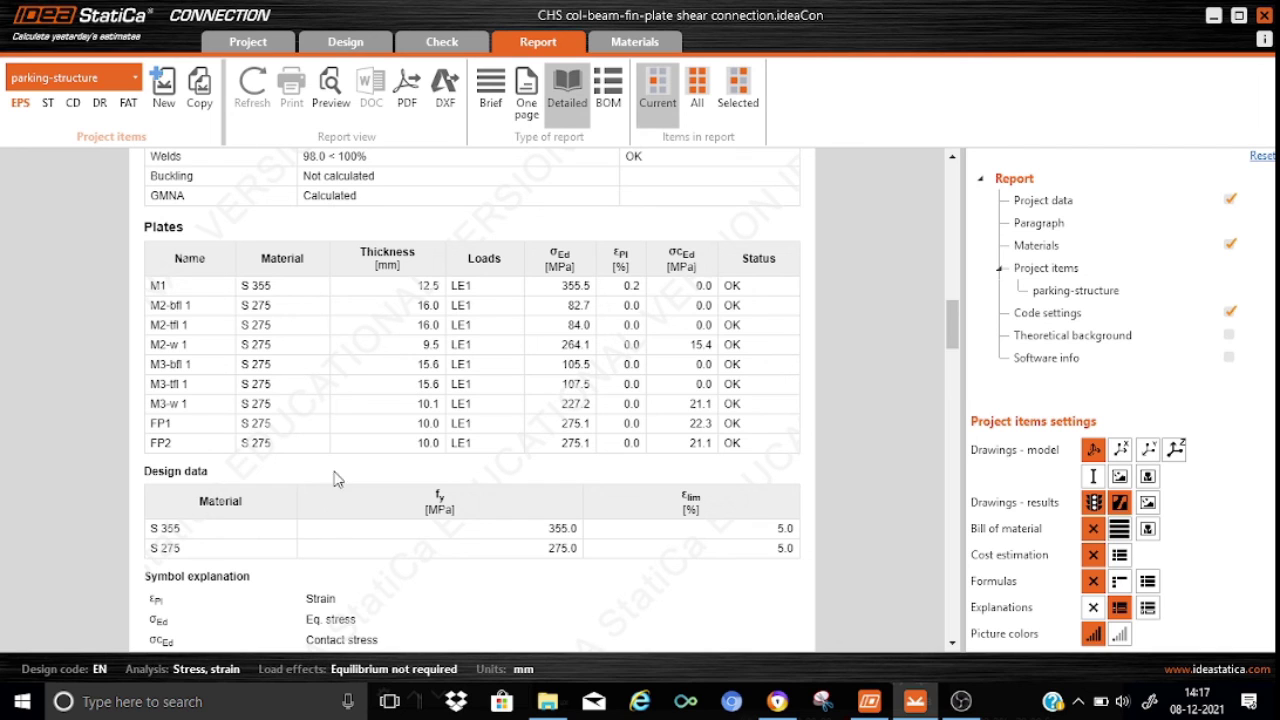
pyautogui.click(1040, 290)
pyautogui.moveTo(952, 316)
pyautogui.mouseDown()
pyautogui.moveTo(955, 378)
pyautogui.moveTo(953, 365)
pyautogui.mouseUp()
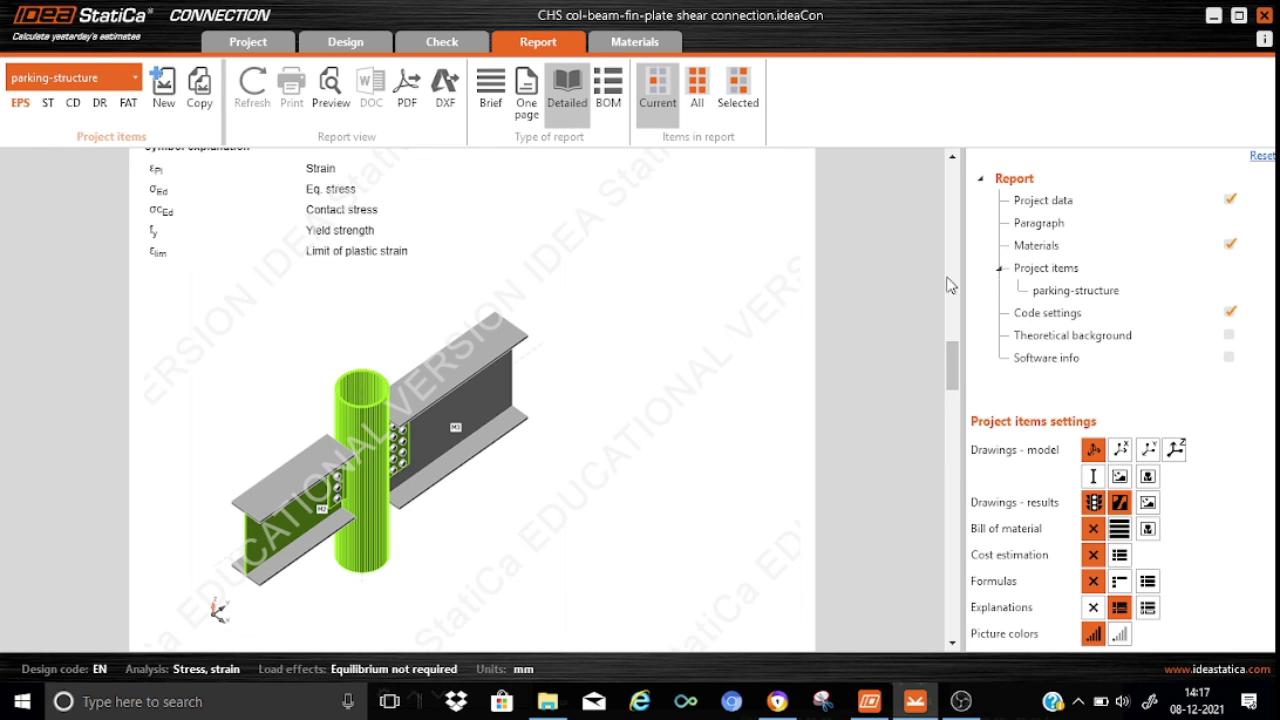
pyautogui.moveTo(955, 360); pyautogui.dragTo(968, 556)
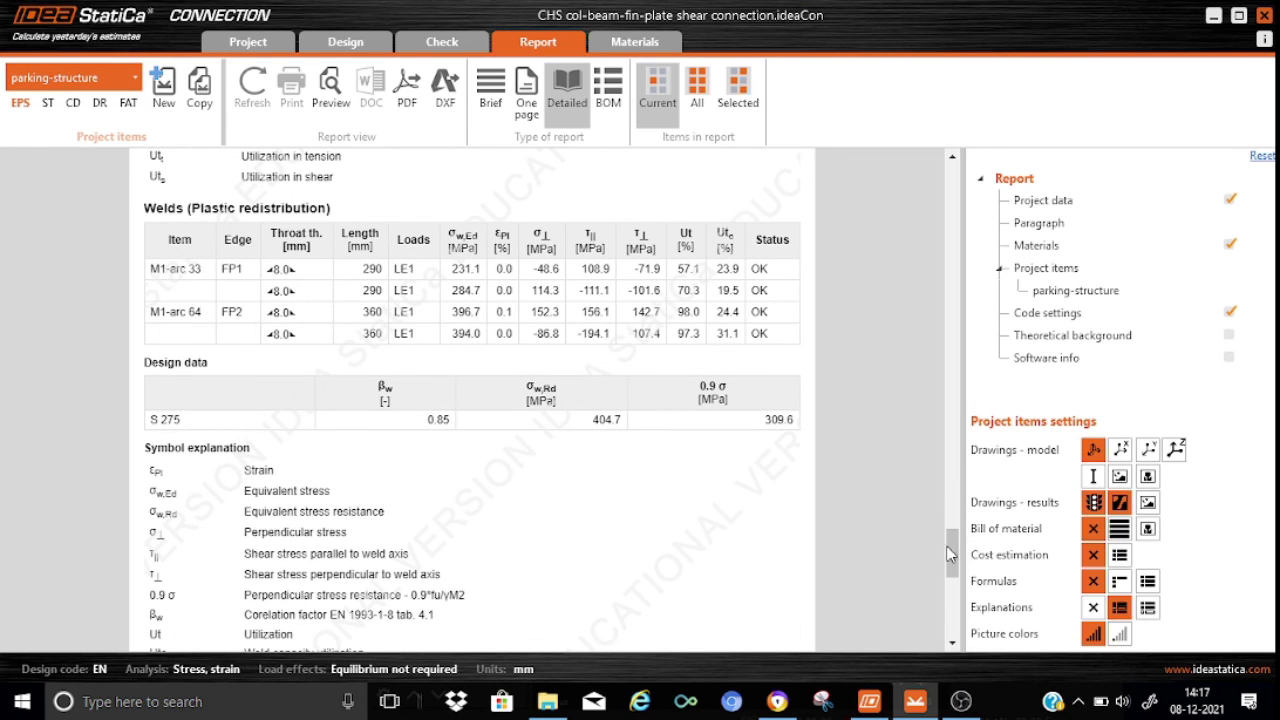
pyautogui.moveTo(951, 553); pyautogui.dragTo(962, 175)
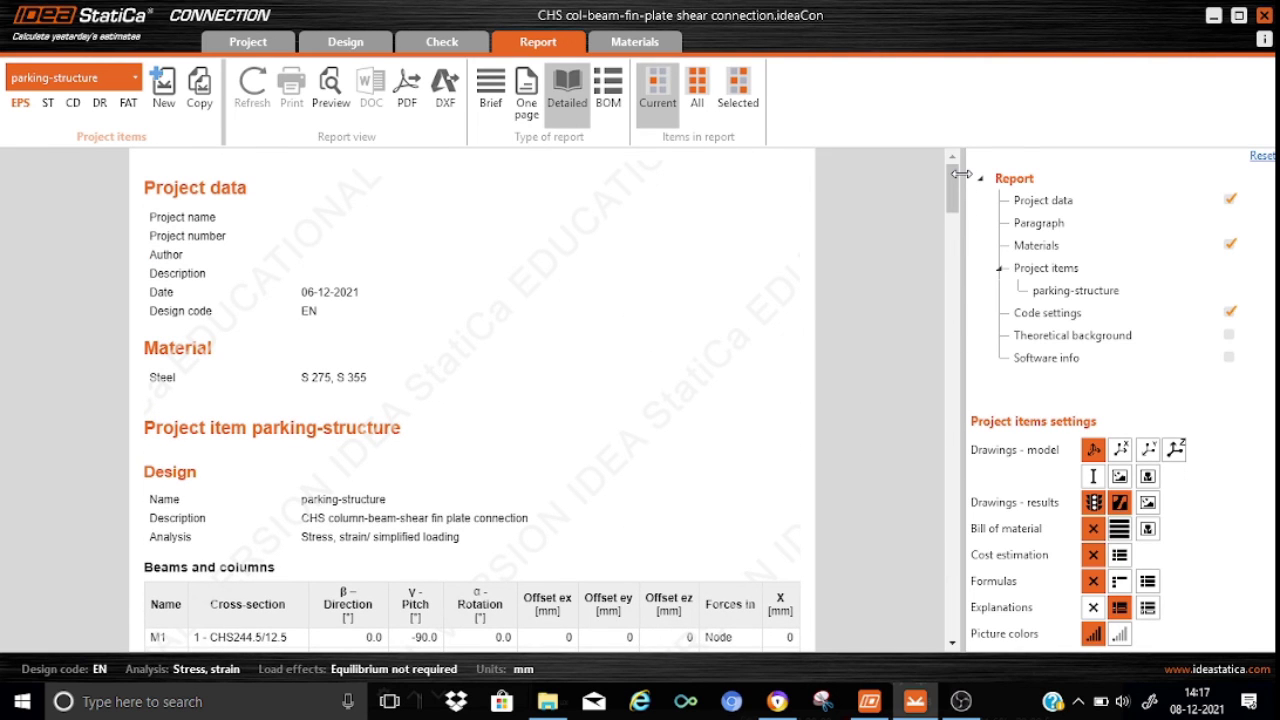